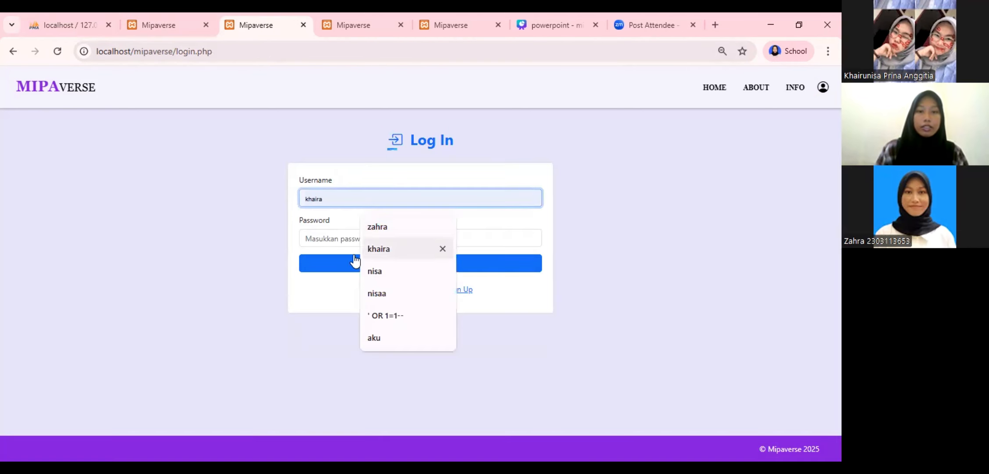
Log in with the saved username and the account password, reaching the 'Login berhasil!' message
{"action": "left_click", "coordinate": [381, 249]}
{"action": "left_click", "coordinate": [357, 237]}
{"action": "type", "text": "khaira"}
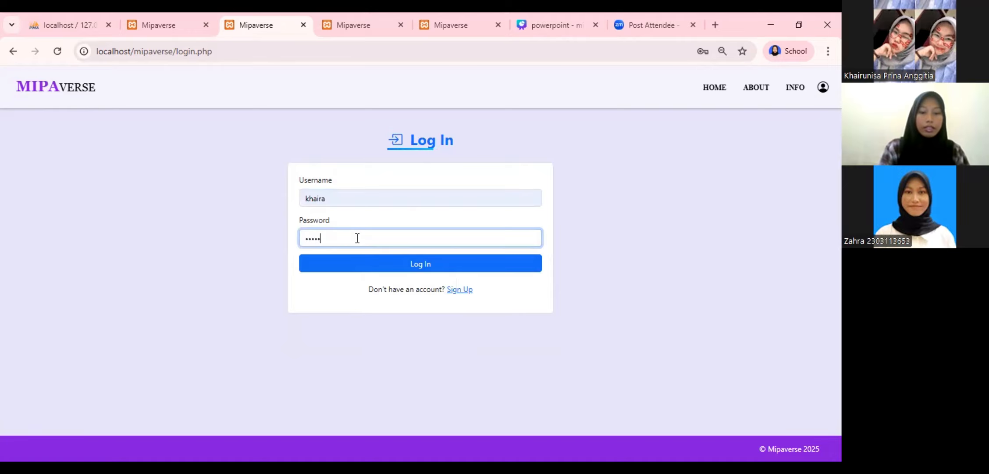
{"action": "left_click", "coordinate": [373, 271]}
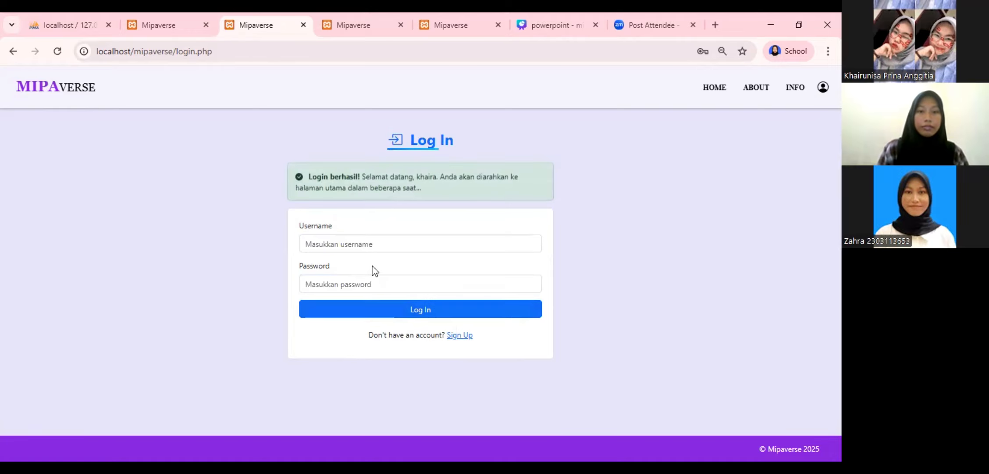
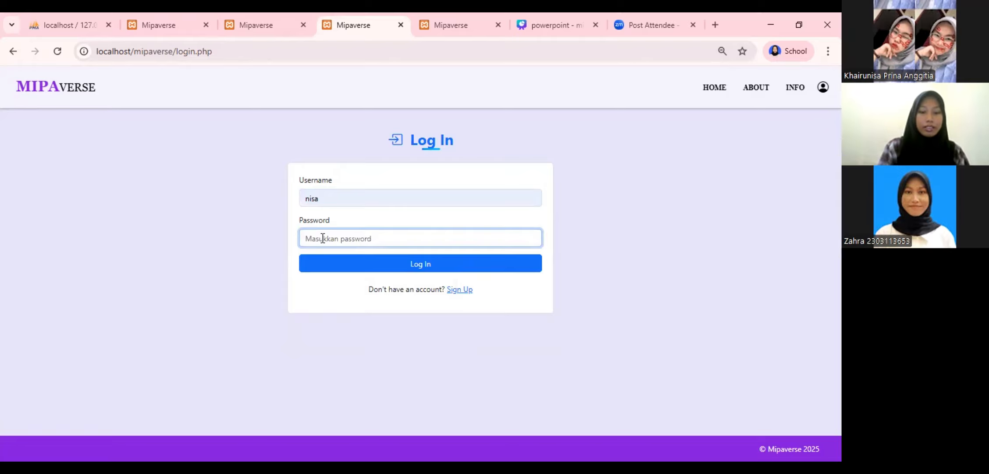
Enter the account password and log in to reach the Dashboard Mahasiswa
{"action": "type", "text": "123456"}
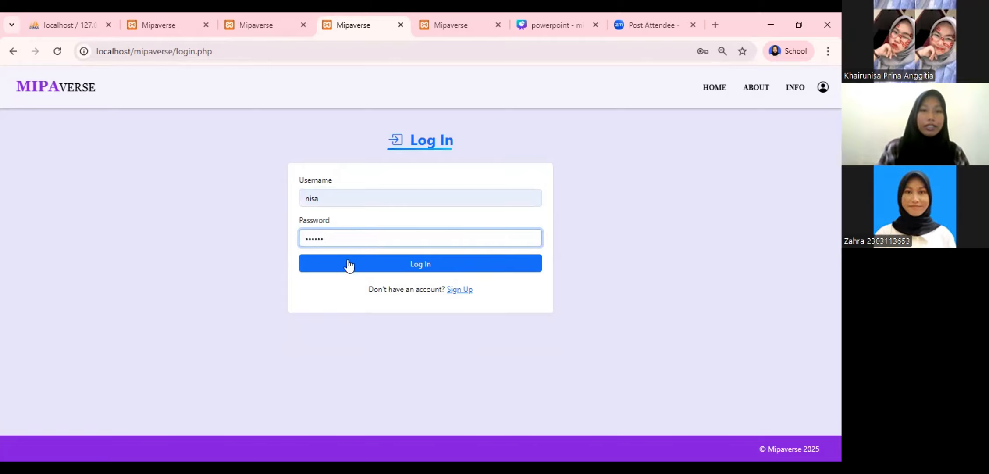
{"action": "left_click", "coordinate": [348, 262]}
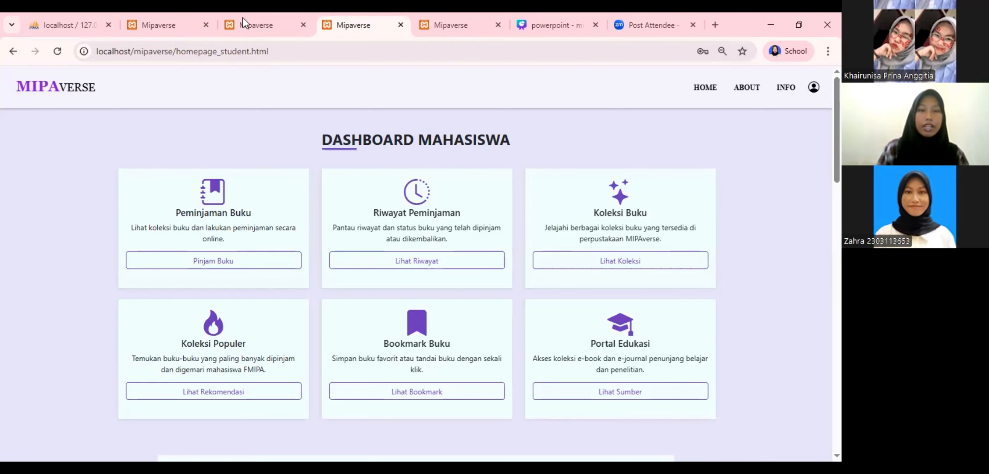
Go to the login-page tab and follow the Sign Up link to the registration form
{"action": "left_click", "coordinate": [447, 26]}
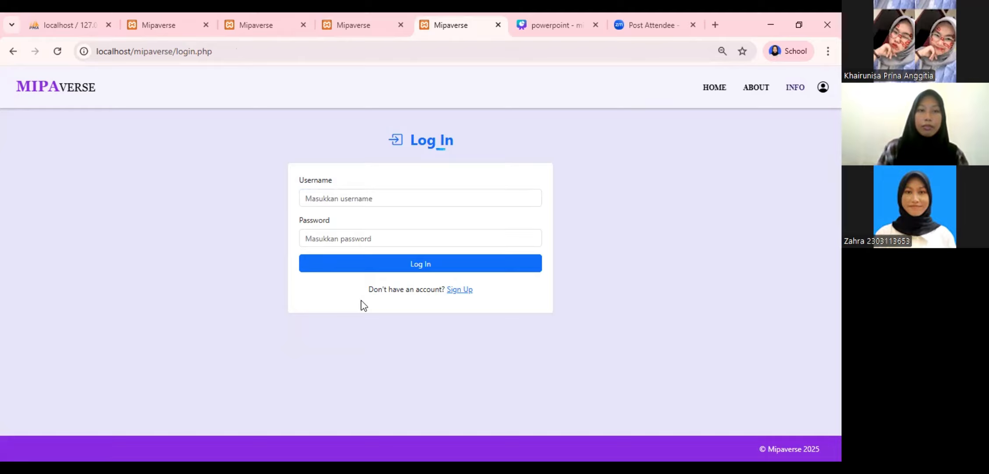
{"action": "left_click", "coordinate": [823, 87]}
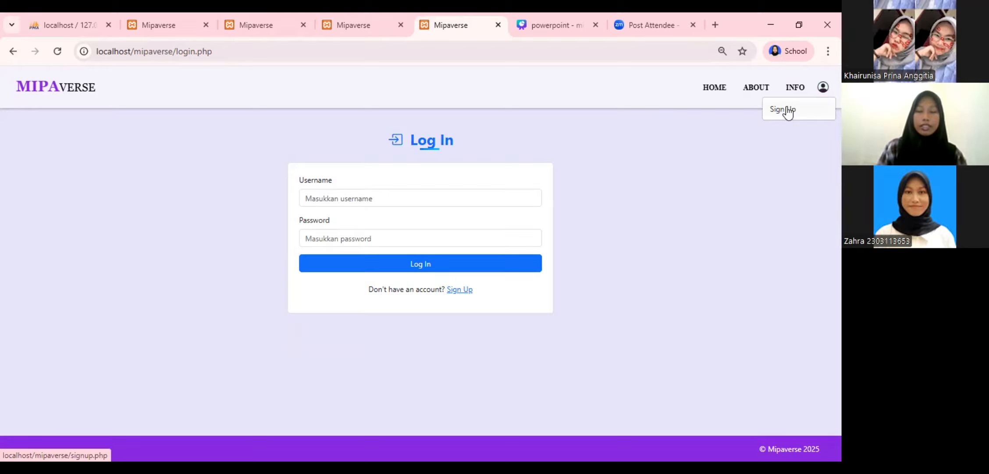
{"action": "left_click", "coordinate": [462, 288]}
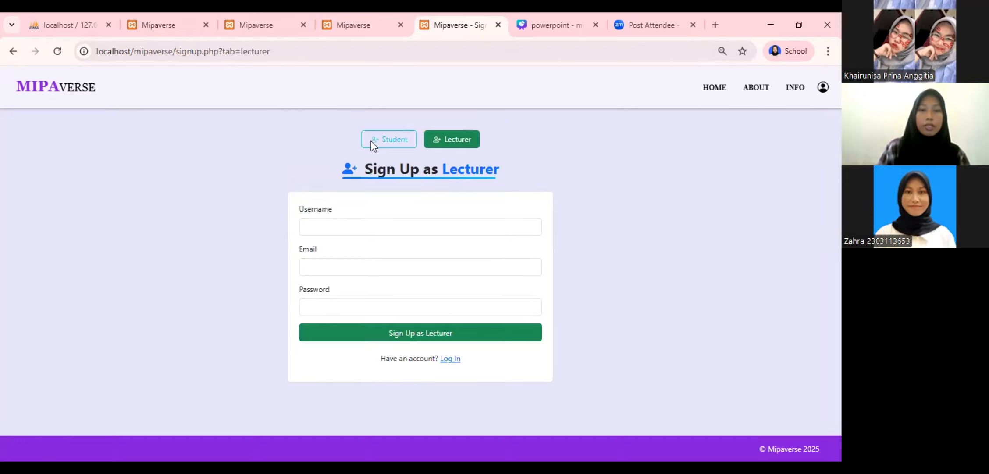
Register student username 'aku' with major Ilmu Komputer and the account password
{"action": "left_click", "coordinate": [373, 218]}
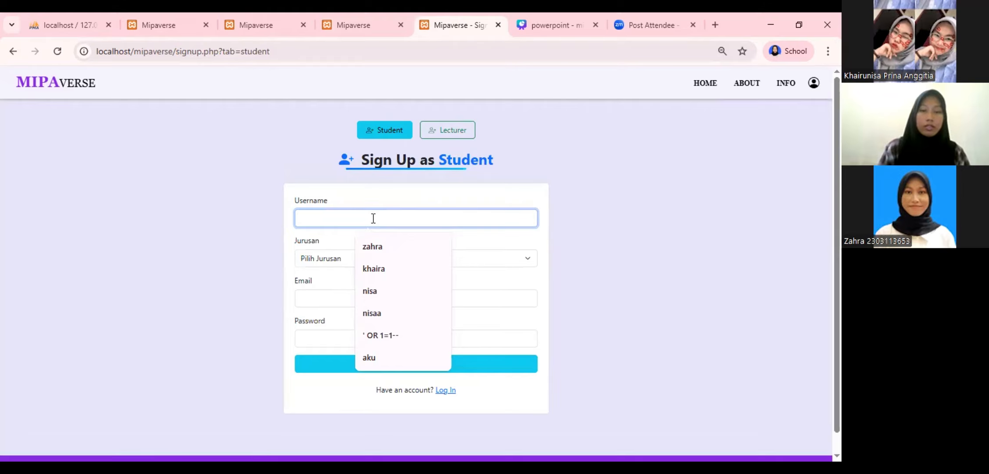
{"action": "type", "text": "aku"}
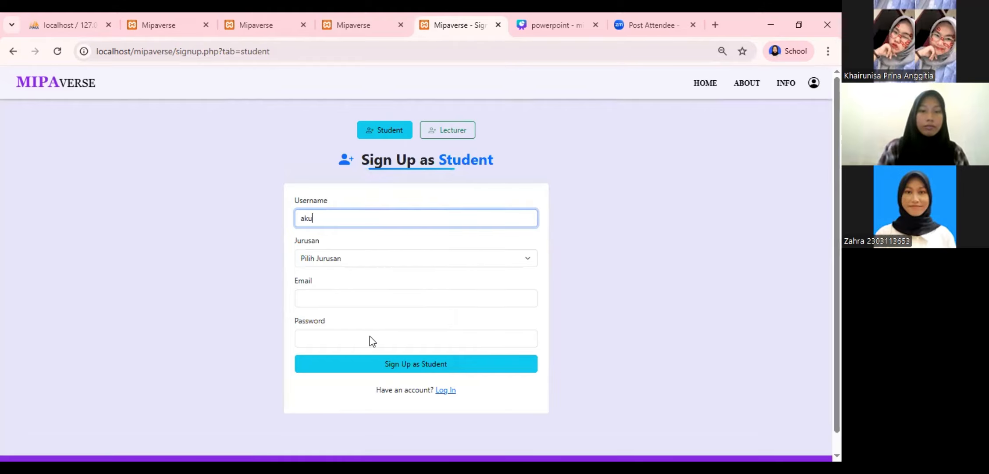
{"action": "key", "text": "Tab"}
{"action": "key", "text": "alt+Down"}
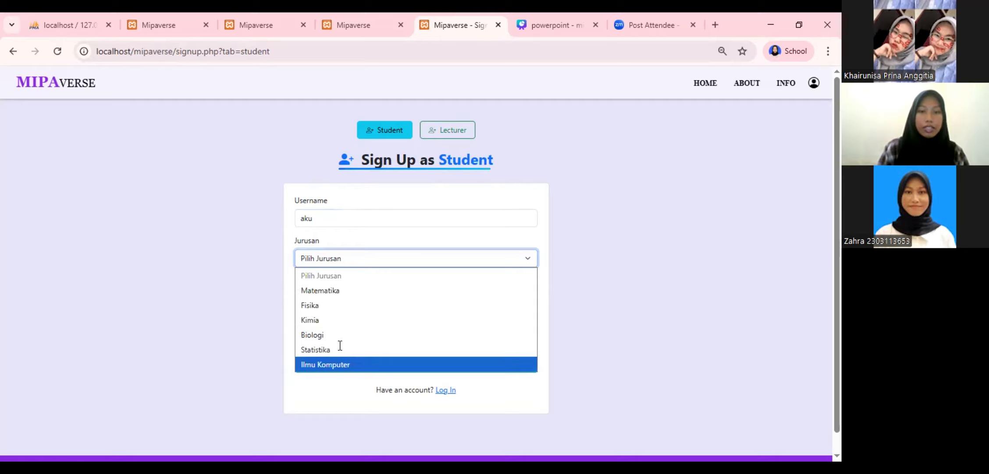
{"action": "key", "text": "Return"}
{"action": "key", "text": "Tab"}
{"action": "left_click", "coordinate": [352, 331]}
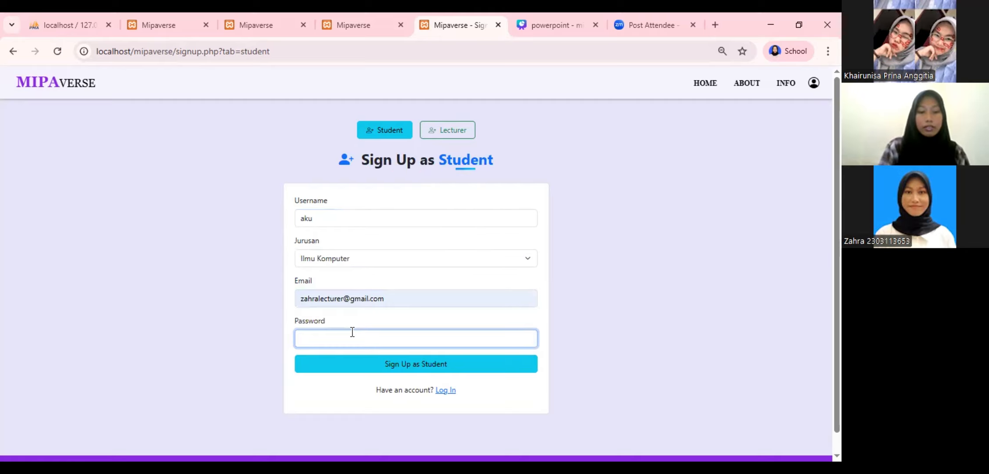
{"action": "type", "text": "••••"}
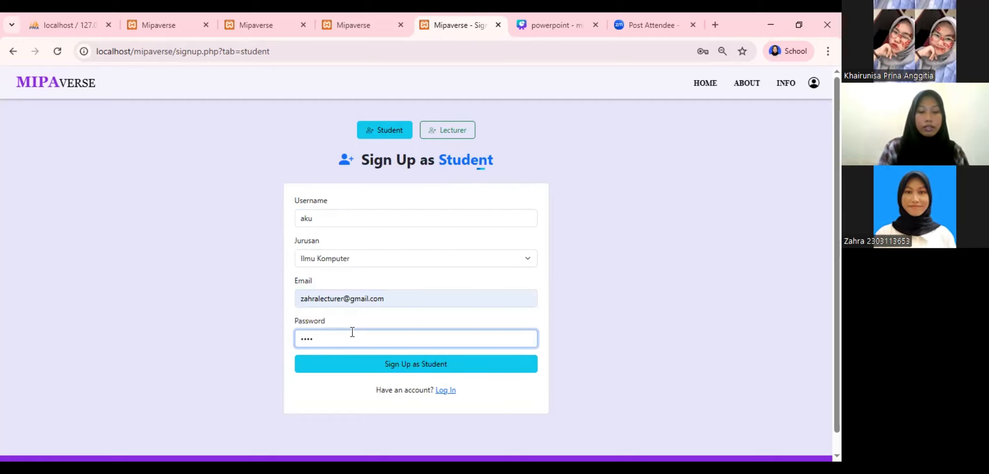
{"action": "type", "text": "•••••••"}
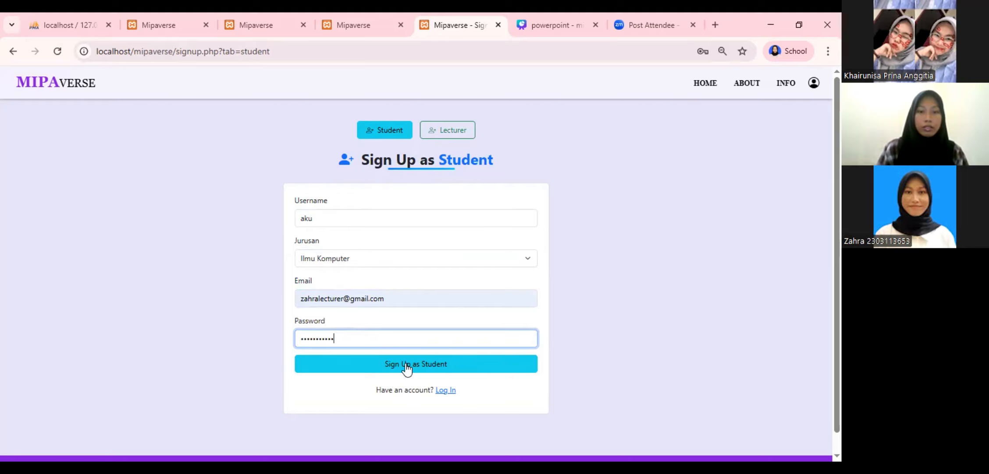
{"action": "left_click", "coordinate": [407, 366]}
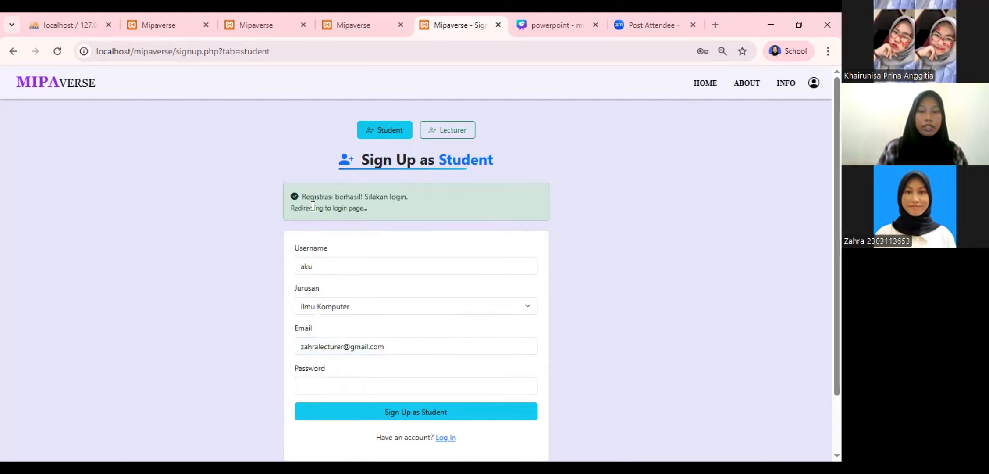
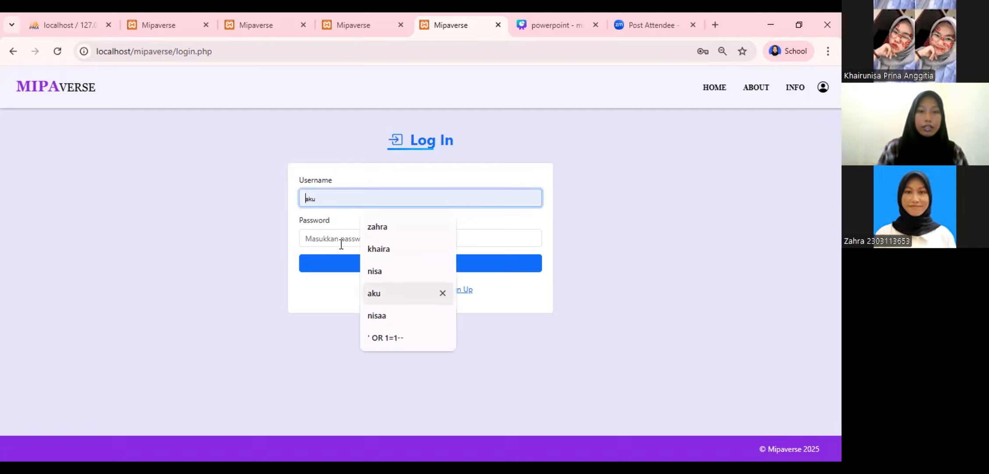
Log in as the student using the saved username and the account password
{"action": "key", "text": "Return"}
{"action": "left_click", "coordinate": [341, 242]}
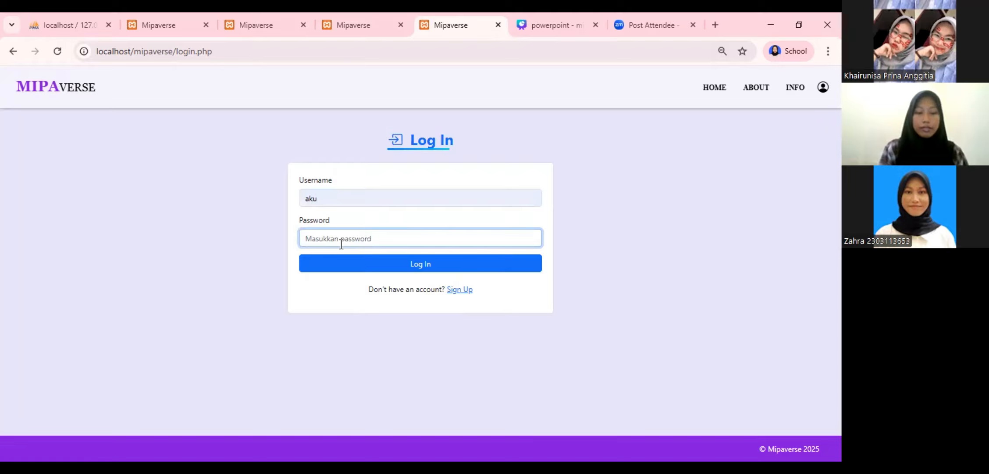
{"action": "type", "text": "123456"}
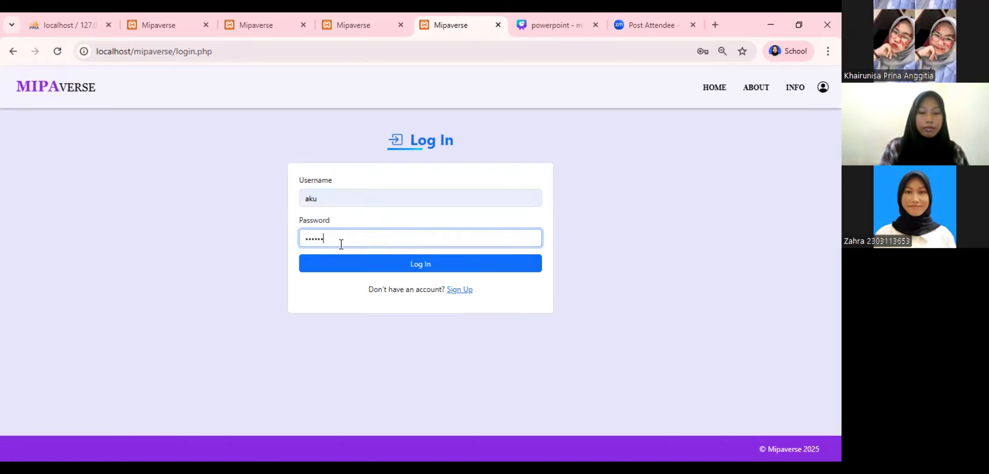
{"action": "type", "text": "78910"}
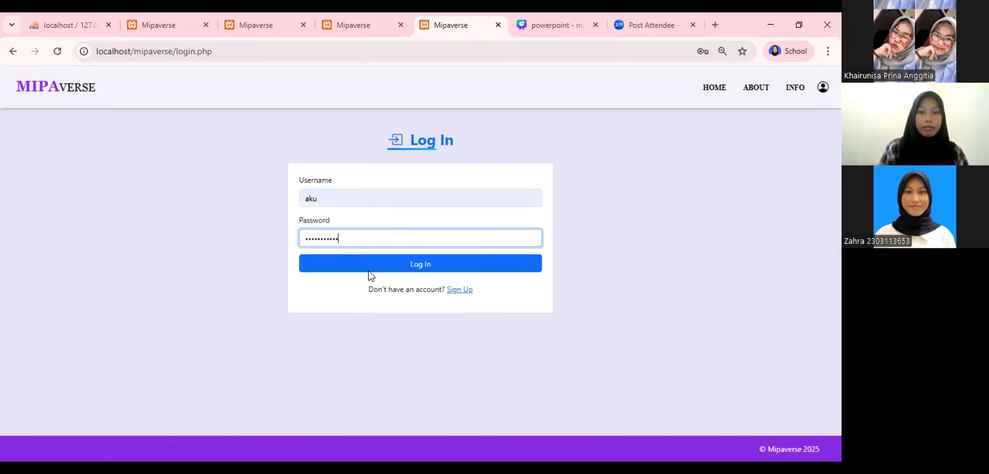
{"action": "left_click", "coordinate": [369, 269]}
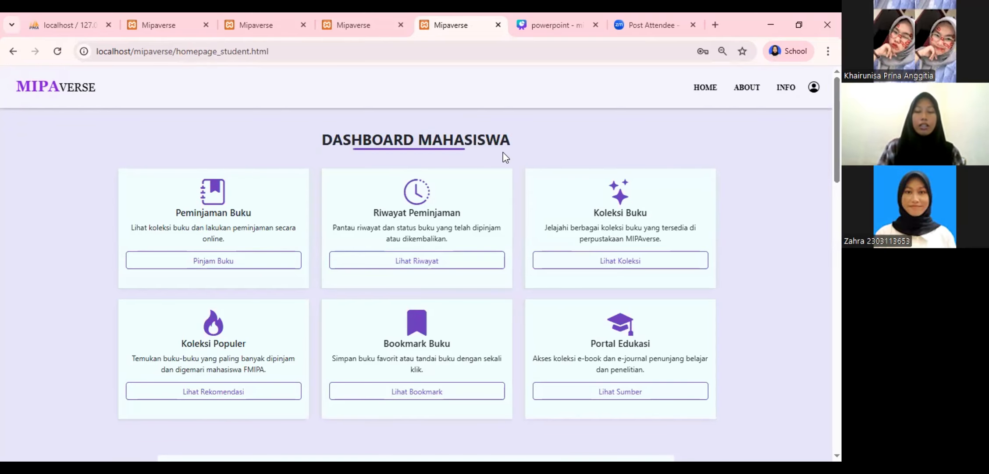
Close the student tab and open the lecturer's Pinjam Buku list from Dashboard Dosen
{"action": "left_click", "coordinate": [498, 25]}
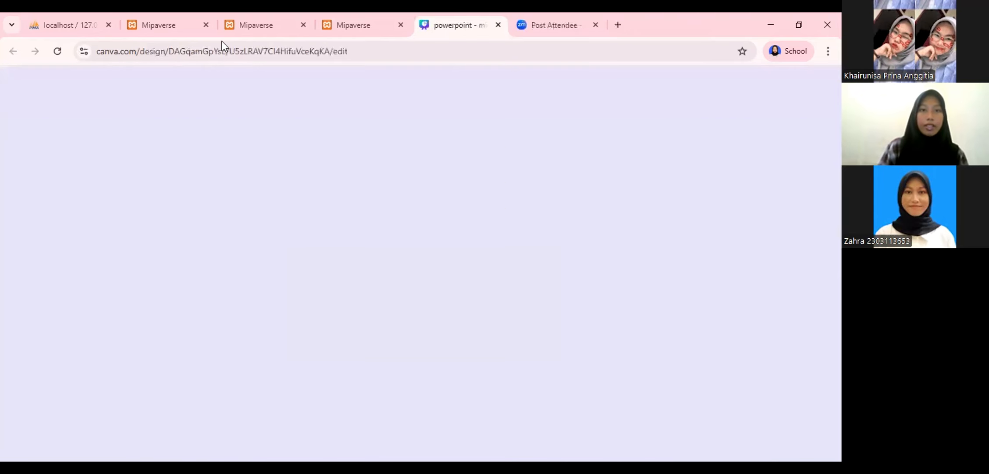
{"action": "left_click", "coordinate": [197, 32]}
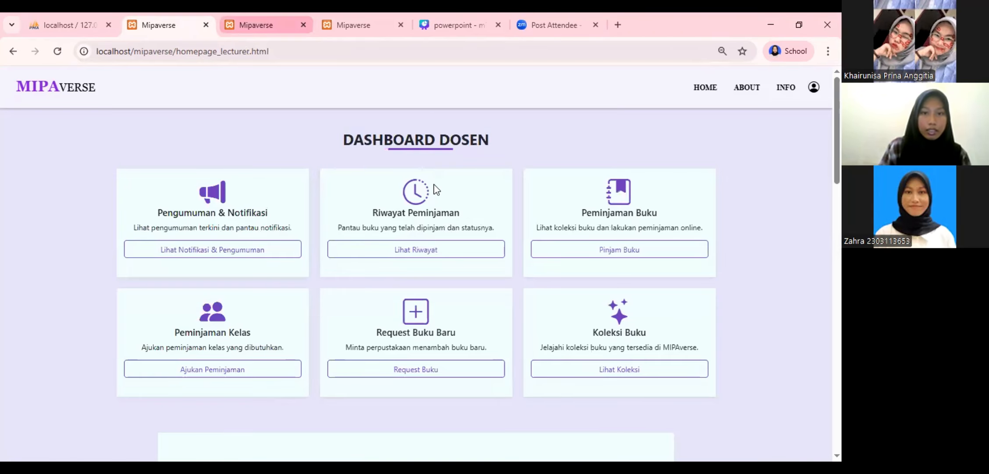
{"action": "left_click", "coordinate": [245, 23]}
{"action": "left_click", "coordinate": [172, 20]}
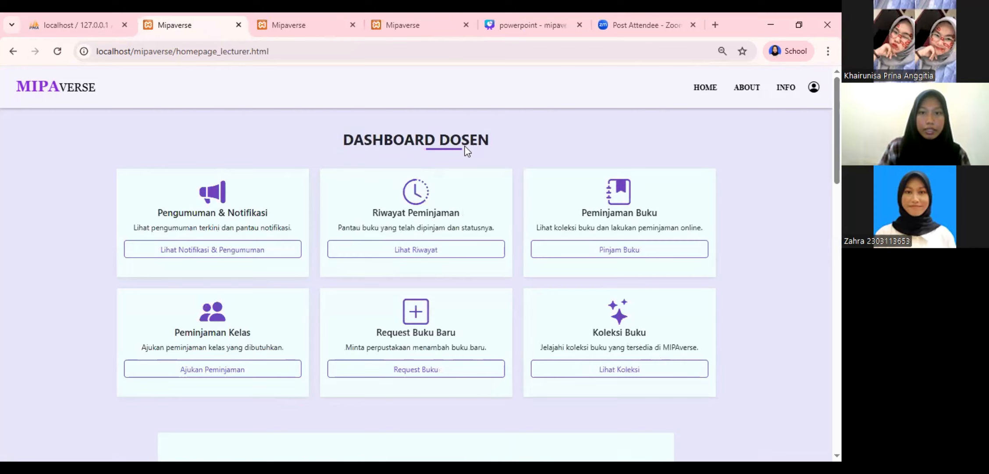
{"action": "left_click", "coordinate": [415, 253]}
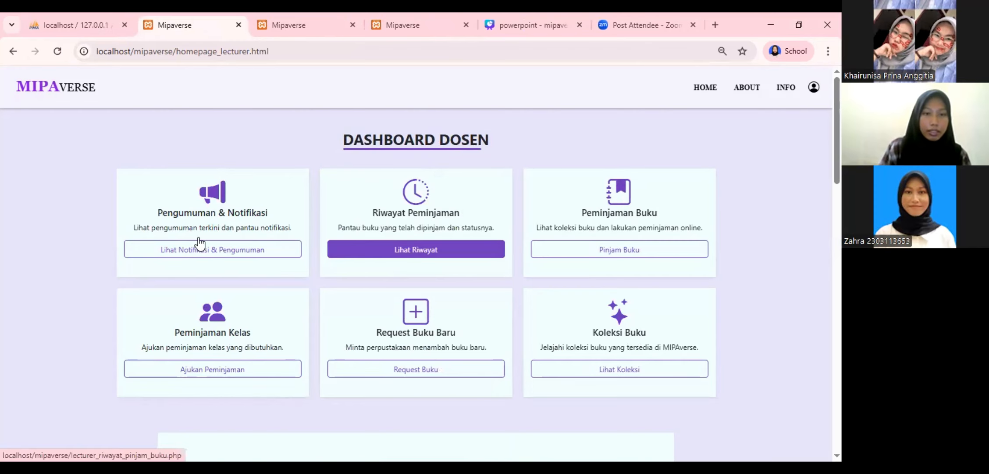
{"action": "left_click", "coordinate": [599, 256]}
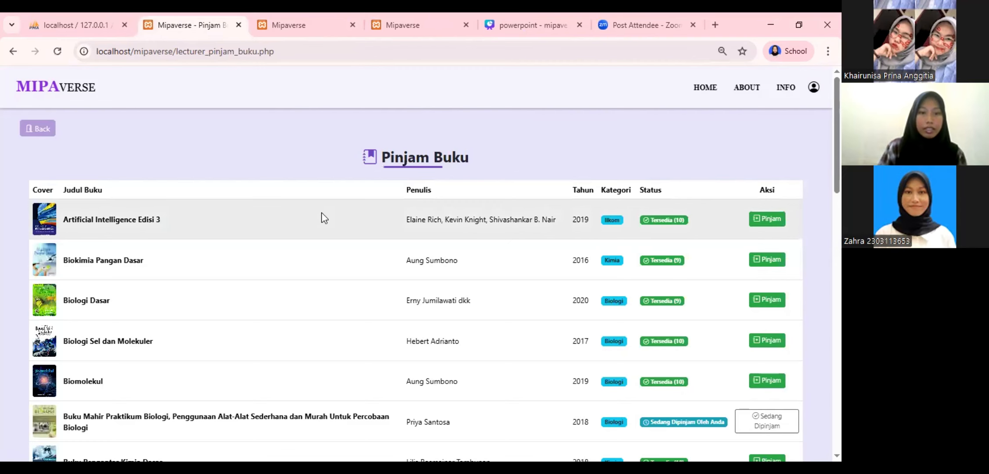
Borrow Biologi Dasar as the lecturer, confirming the dialog and Konfirmasi Pinjam
{"action": "scroll", "coordinate": [323, 215], "scroll_direction": "down", "scroll_amount": 4}
{"action": "scroll", "coordinate": [323, 215], "scroll_direction": "down", "scroll_amount": 10}
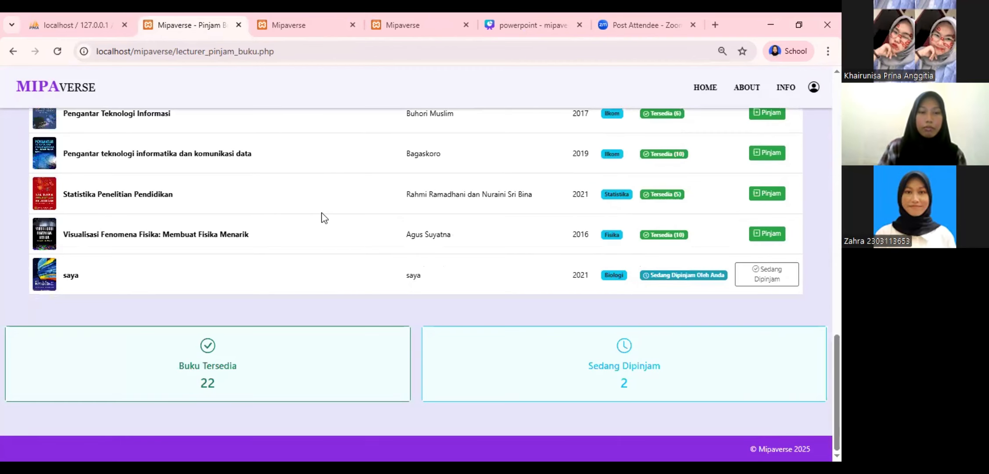
{"action": "scroll", "coordinate": [324, 217], "scroll_direction": "up", "scroll_amount": 8}
{"action": "scroll", "coordinate": [324, 217], "scroll_direction": "up", "scroll_amount": 5}
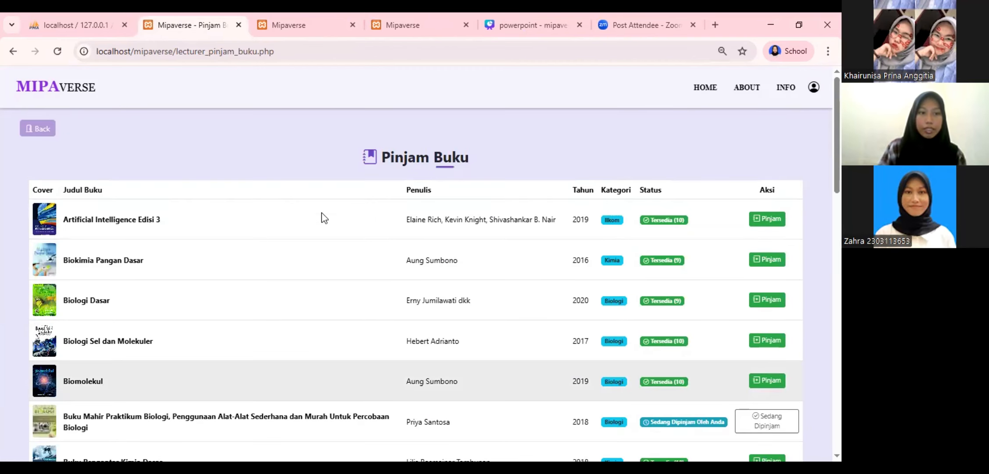
{"action": "scroll", "coordinate": [325, 217], "scroll_direction": "down", "scroll_amount": 1}
{"action": "scroll", "coordinate": [325, 218], "scroll_direction": "up", "scroll_amount": 1}
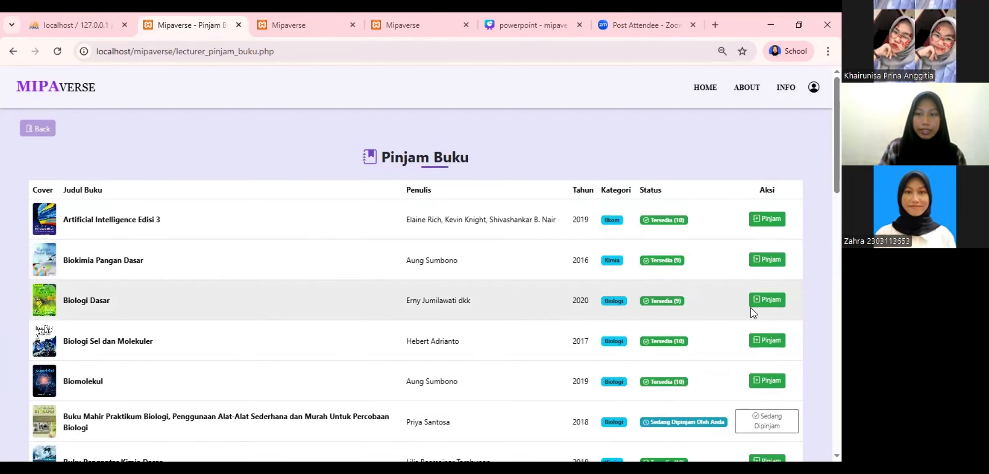
{"action": "left_click", "coordinate": [765, 301]}
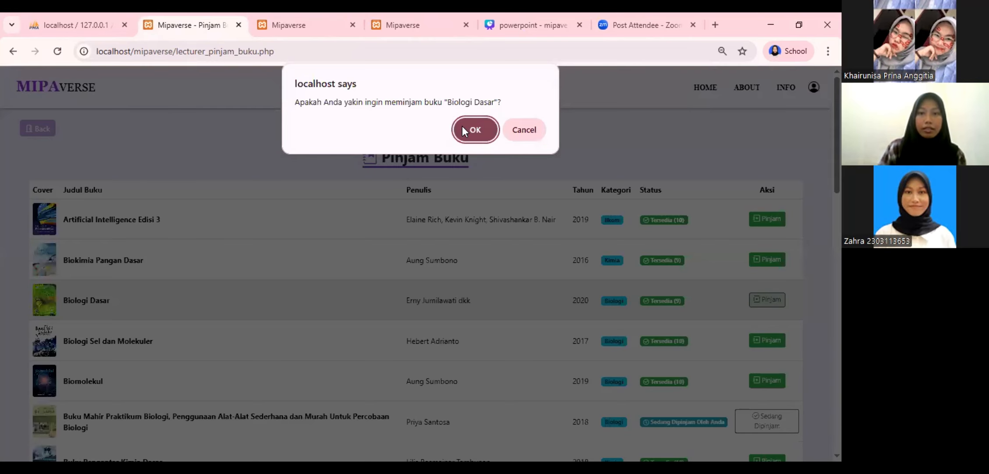
{"action": "key", "text": "Return"}
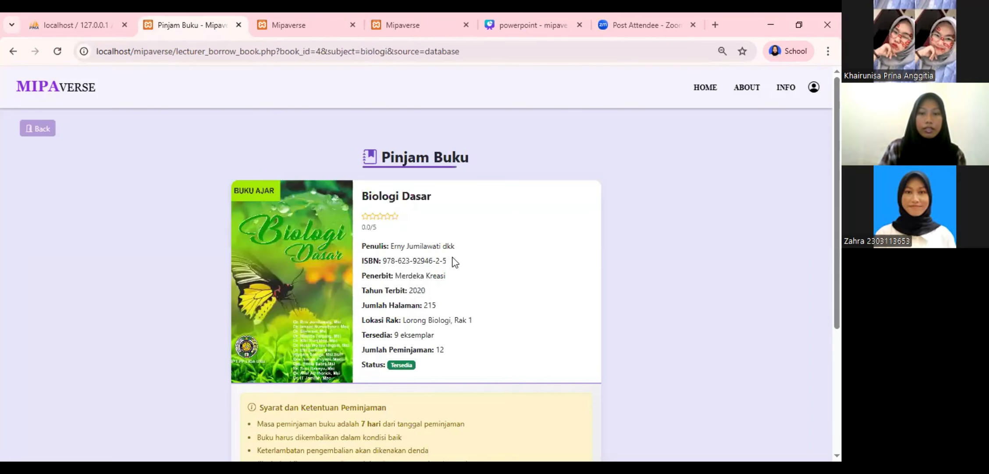
{"action": "scroll", "coordinate": [456, 263], "scroll_direction": "down", "scroll_amount": 4}
{"action": "left_click", "coordinate": [492, 347]}
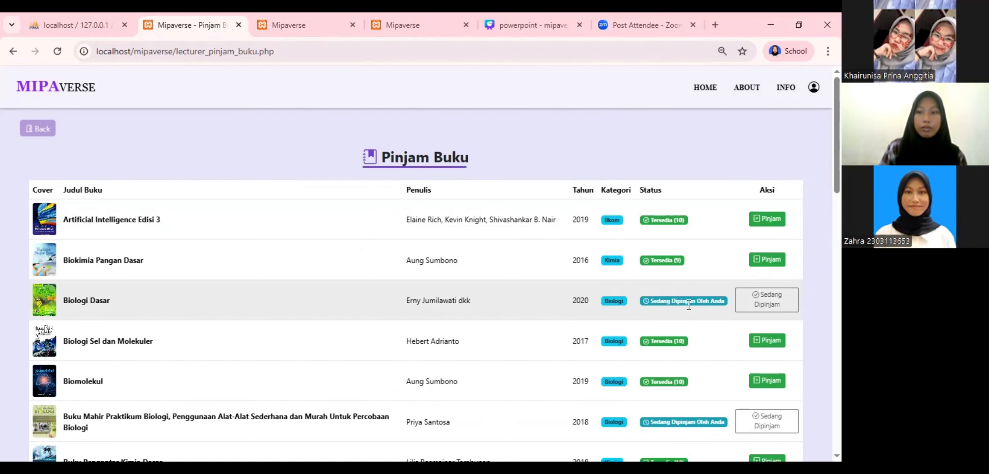
Mark the Biologi Dasar loan as Dikembalikan in the admin's Kelola Peminjaman table
{"action": "left_click", "coordinate": [298, 25]}
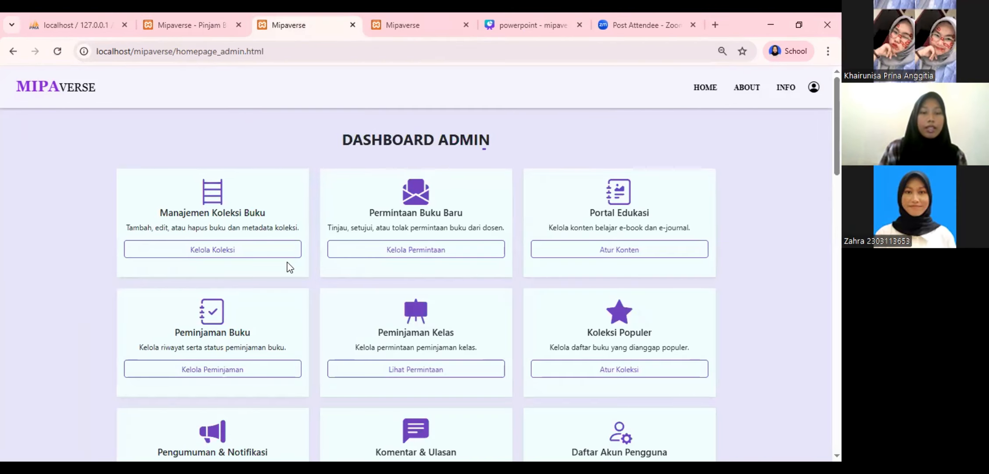
{"action": "left_click", "coordinate": [248, 370]}
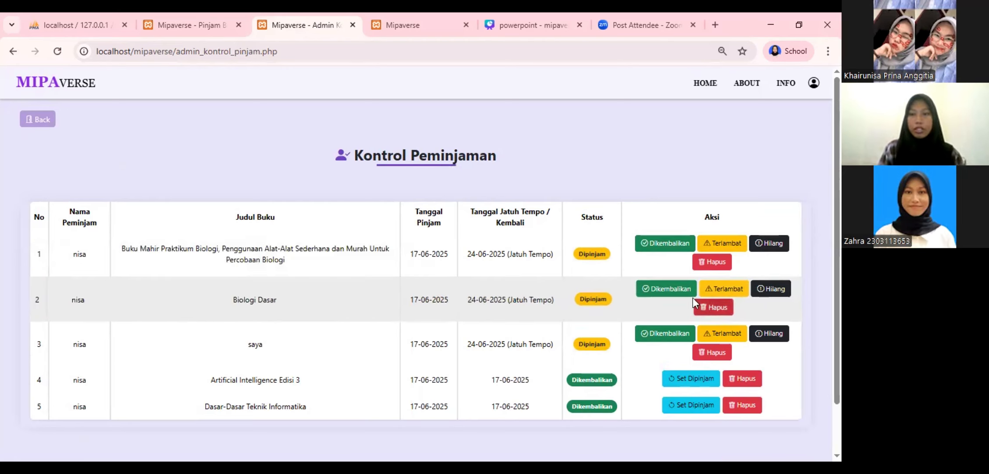
{"action": "left_click", "coordinate": [671, 289]}
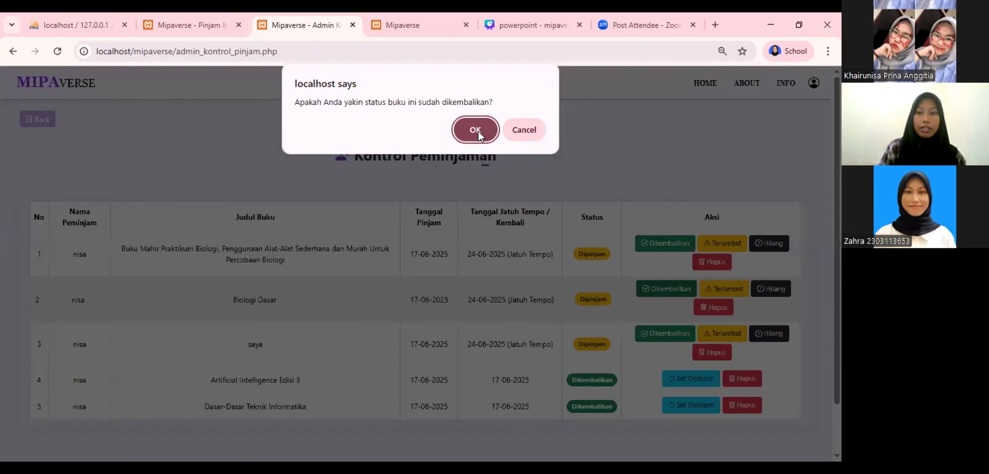
{"action": "left_click", "coordinate": [475, 130]}
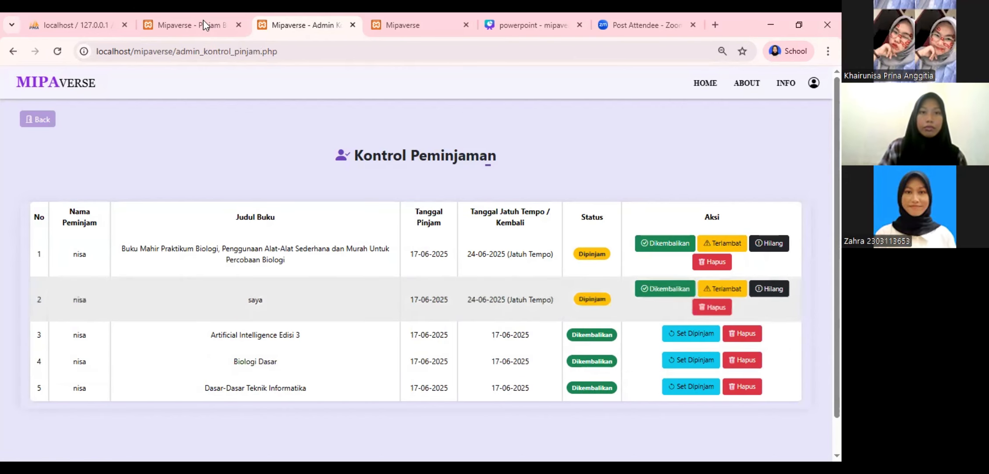
Go back to Dashboard Dosen and open Lihat Riwayat to view Biologi Dasar as Dikembalikan
{"action": "left_click", "coordinate": [203, 20]}
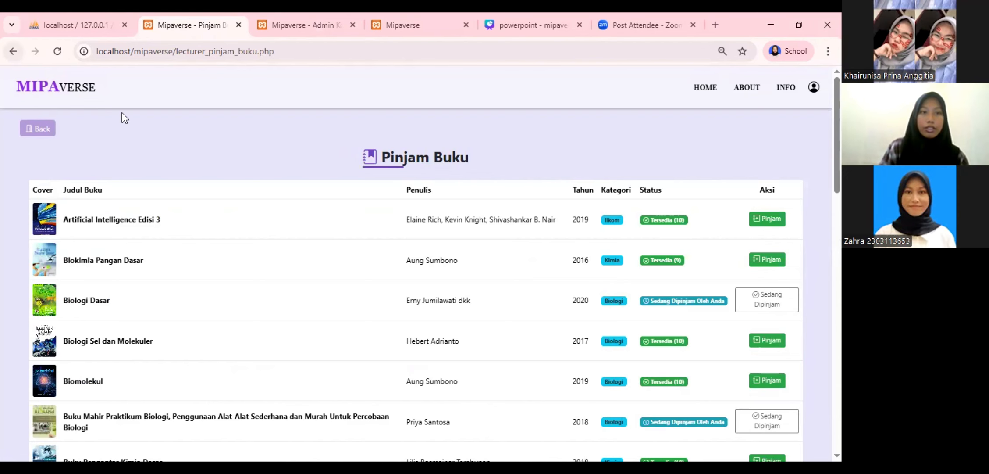
{"action": "left_click", "coordinate": [13, 52]}
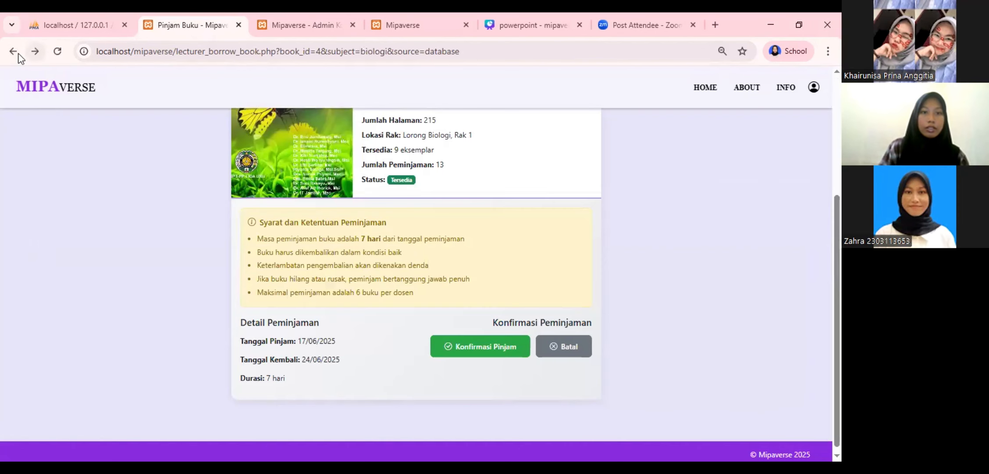
{"action": "left_click", "coordinate": [17, 53]}
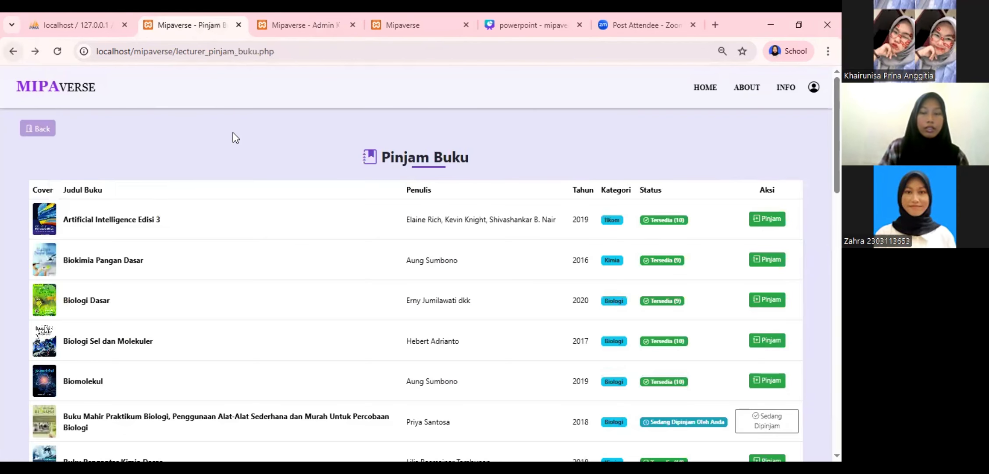
{"action": "key", "text": "alt+Left"}
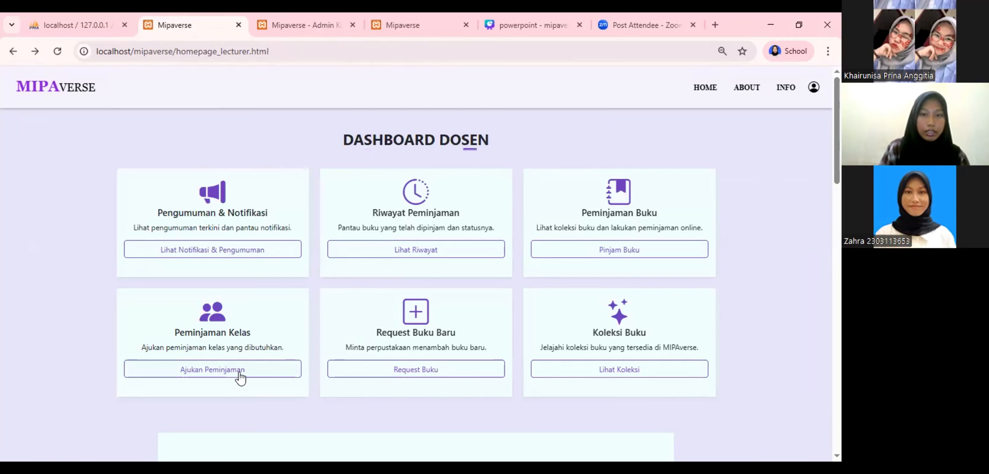
{"action": "left_click", "coordinate": [240, 373]}
{"action": "left_click", "coordinate": [402, 246]}
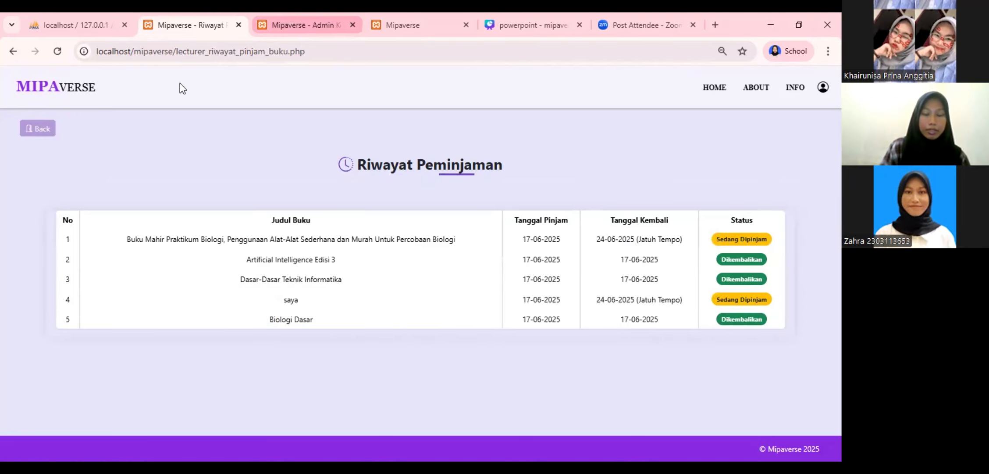
Open Kelola Koleksi from Dashboard Admin, browse the book list, and focus the Judul Buku field
{"action": "key", "text": "ctrl+Tab"}
{"action": "left_click", "coordinate": [39, 125]}
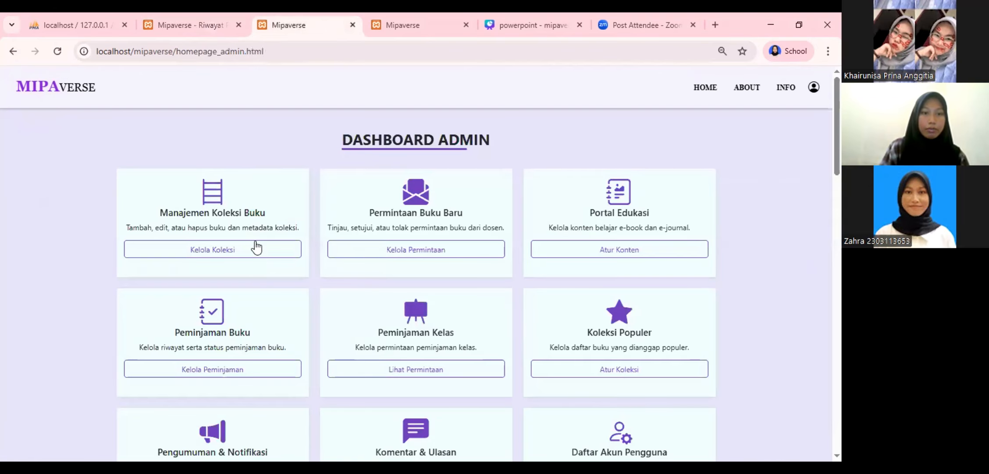
{"action": "left_click", "coordinate": [256, 246]}
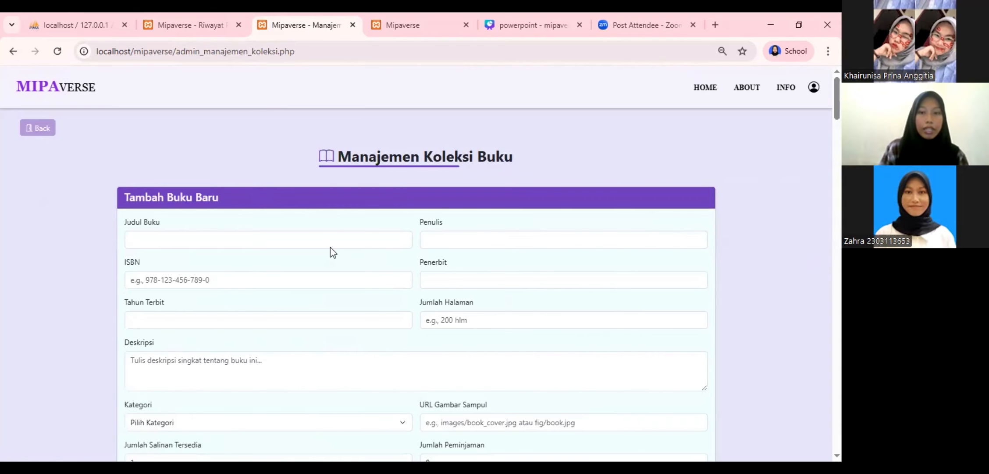
{"action": "scroll", "coordinate": [338, 263], "scroll_direction": "down", "scroll_amount": 4}
{"action": "scroll", "coordinate": [314, 281], "scroll_direction": "down", "scroll_amount": 7}
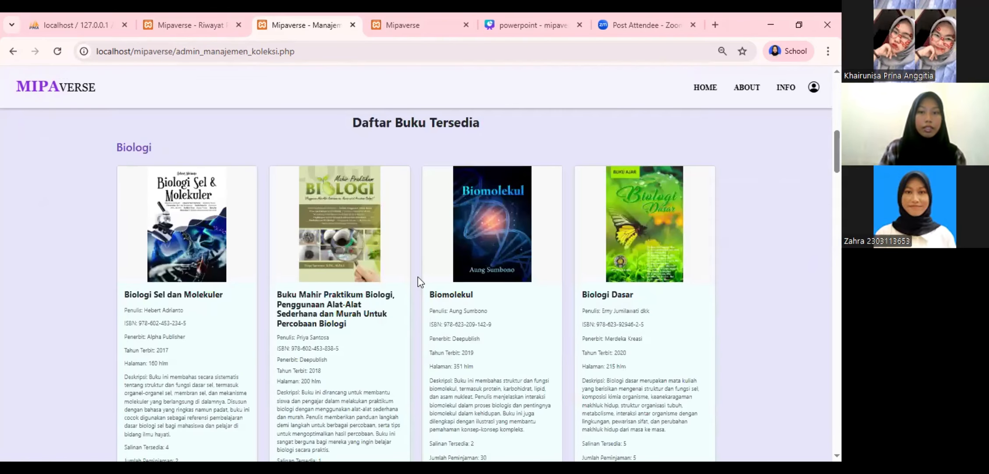
{"action": "scroll", "coordinate": [138, 253], "scroll_direction": "down", "scroll_amount": 8}
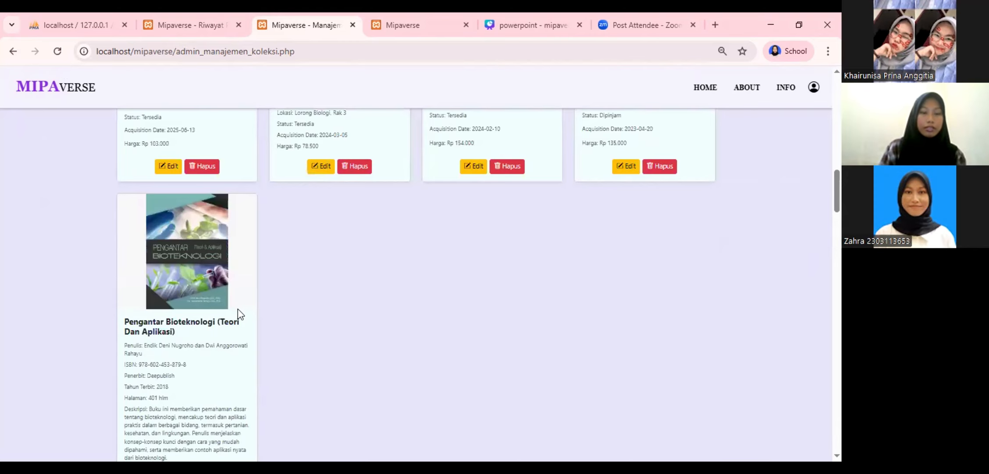
{"action": "scroll", "coordinate": [237, 309], "scroll_direction": "down", "scroll_amount": 1}
{"action": "scroll", "coordinate": [238, 313], "scroll_direction": "up", "scroll_amount": 5}
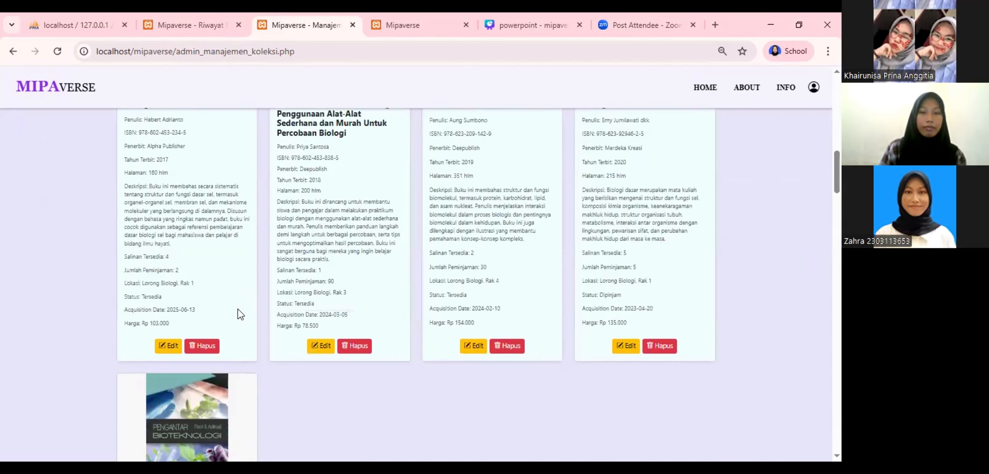
{"action": "scroll", "coordinate": [238, 309], "scroll_direction": "up", "scroll_amount": 10}
{"action": "scroll", "coordinate": [251, 300], "scroll_direction": "up", "scroll_amount": 6}
{"action": "left_click", "coordinate": [256, 244]}
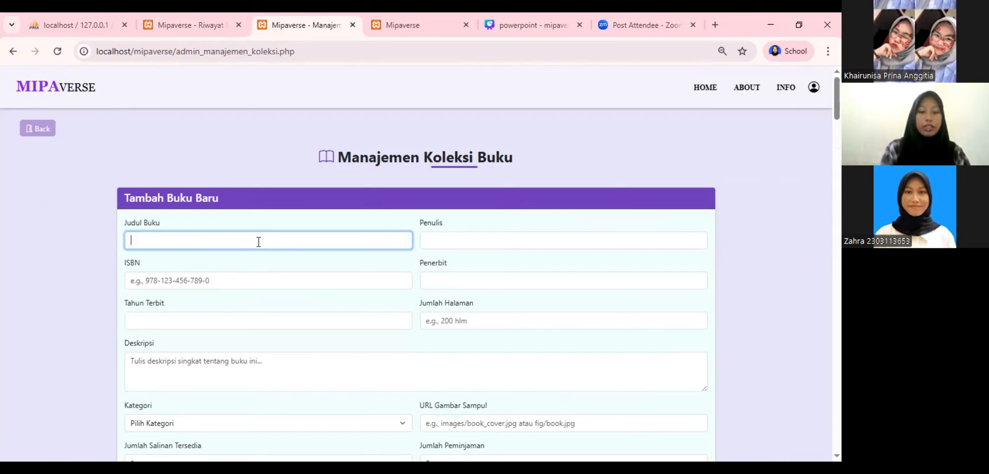
Enter title bio1, authors, ISBN ending in 5, McGraw-Hill Education, year 2020 and 860 pages
{"action": "type", "text": "bio1"}
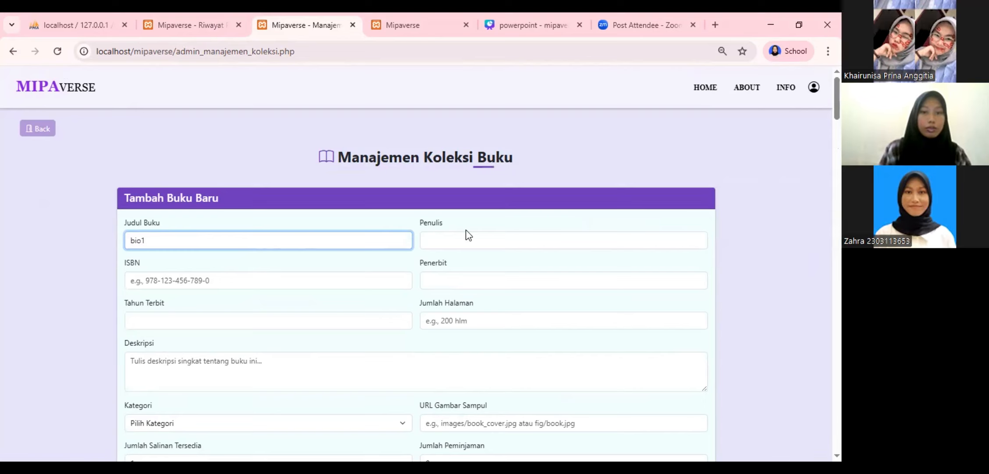
{"action": "left_click", "coordinate": [483, 239]}
{"action": "left_click", "coordinate": [497, 268]}
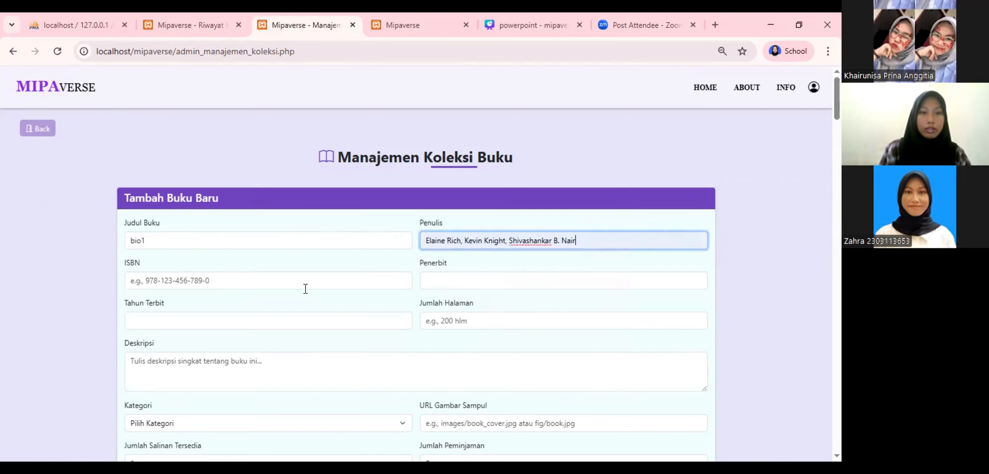
{"action": "left_click", "coordinate": [305, 283]}
{"action": "left_click", "coordinate": [258, 309]}
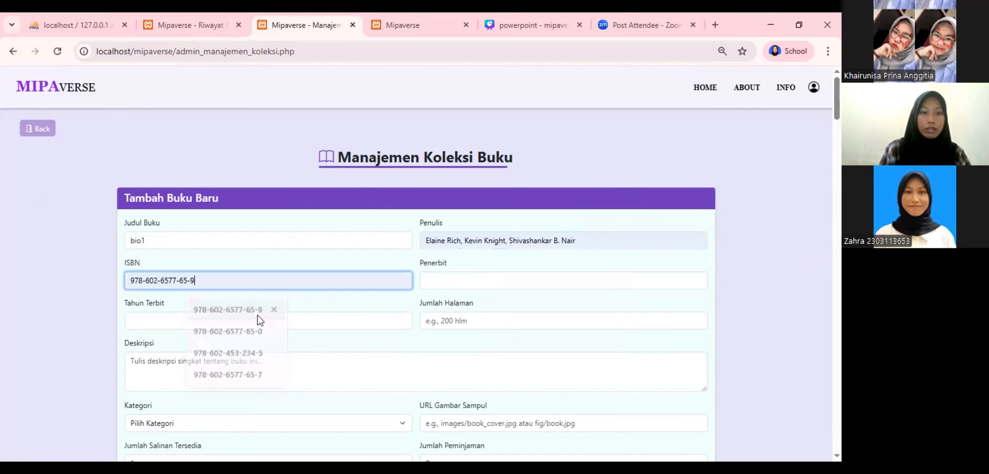
{"action": "key", "text": "BackSpace"}
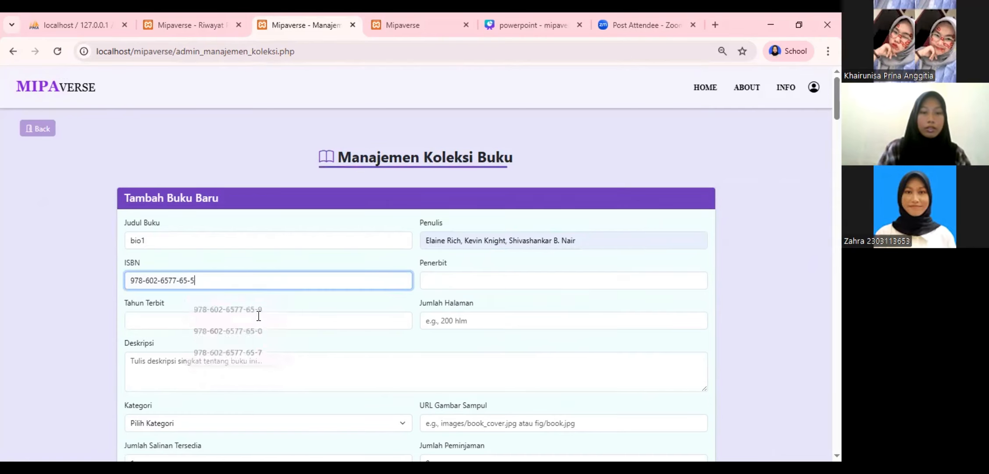
{"action": "type", "text": "5"}
{"action": "left_click", "coordinate": [472, 280]}
{"action": "left_click", "coordinate": [497, 310]}
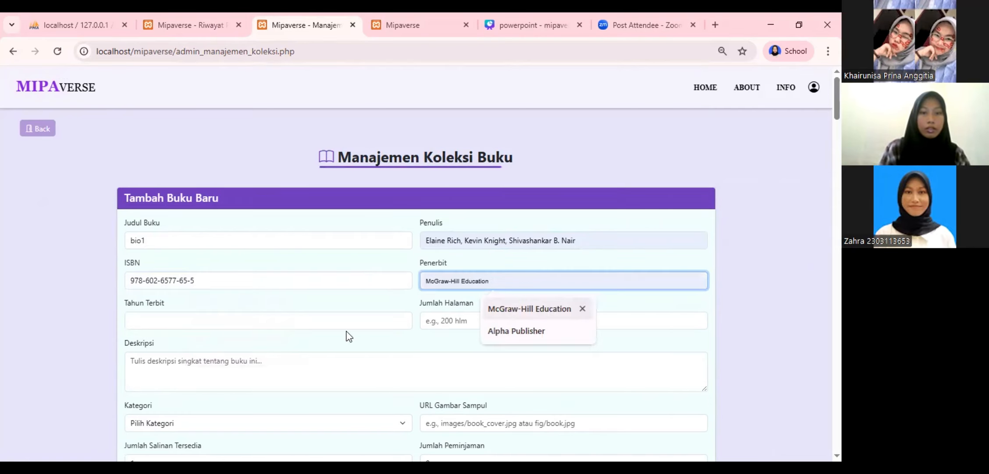
{"action": "left_click", "coordinate": [292, 322]}
{"action": "type", "text": "2020"}
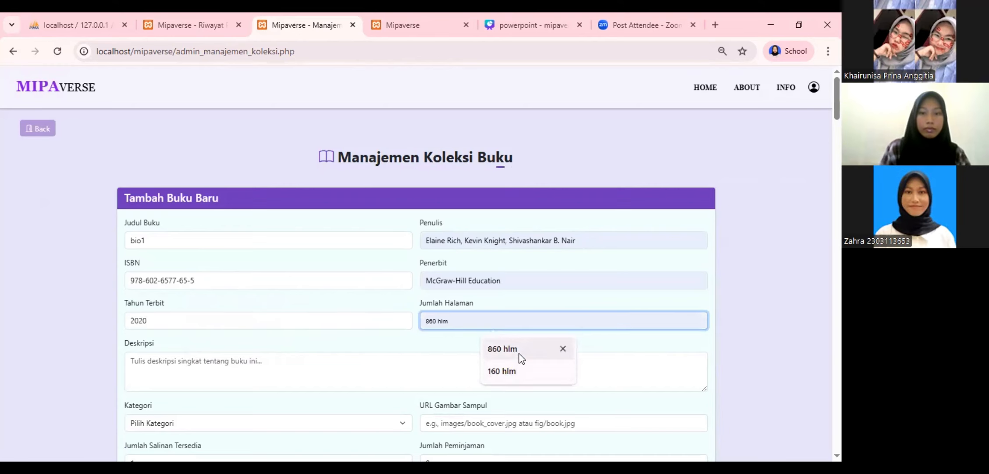
{"action": "left_click", "coordinate": [520, 351]}
Add description 'saya suka matkul ini', category Biologi and a saved cover image URL
{"action": "left_click", "coordinate": [275, 368]}
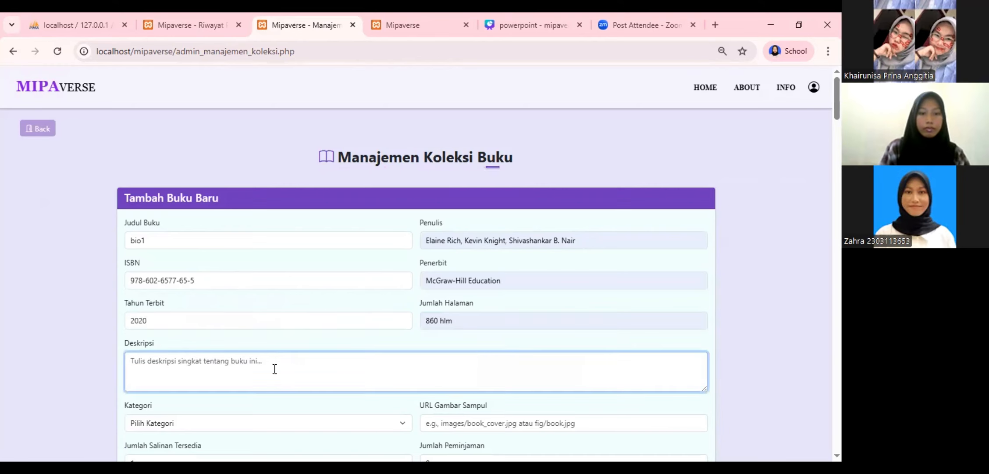
{"action": "type", "text": "saya"}
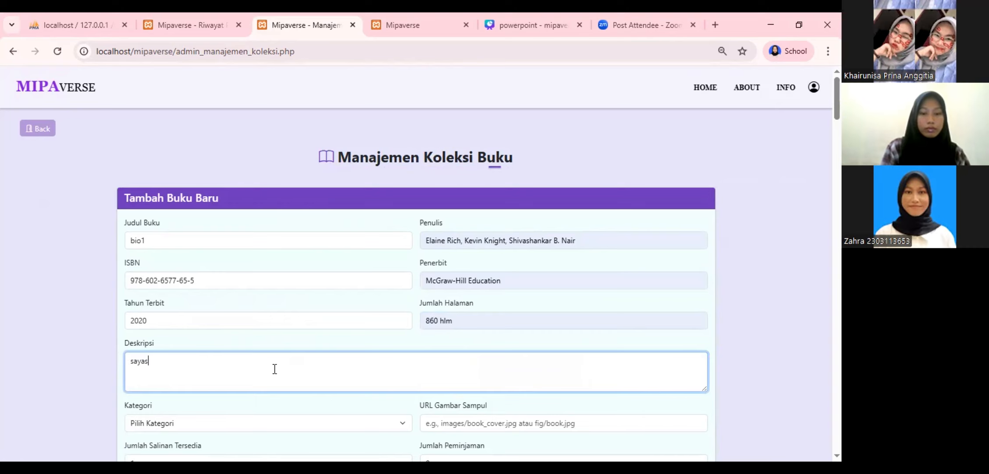
{"action": "type", "text": " suka "}
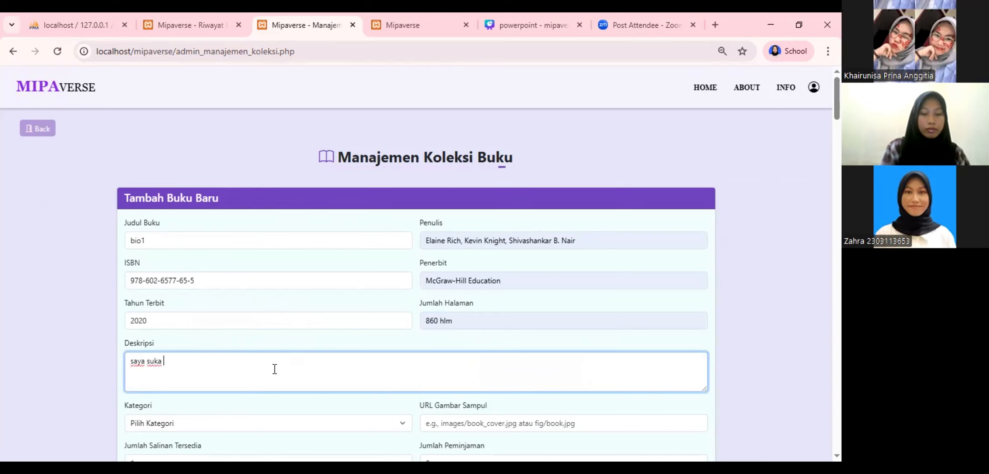
{"action": "type", "text": "matkul ini"}
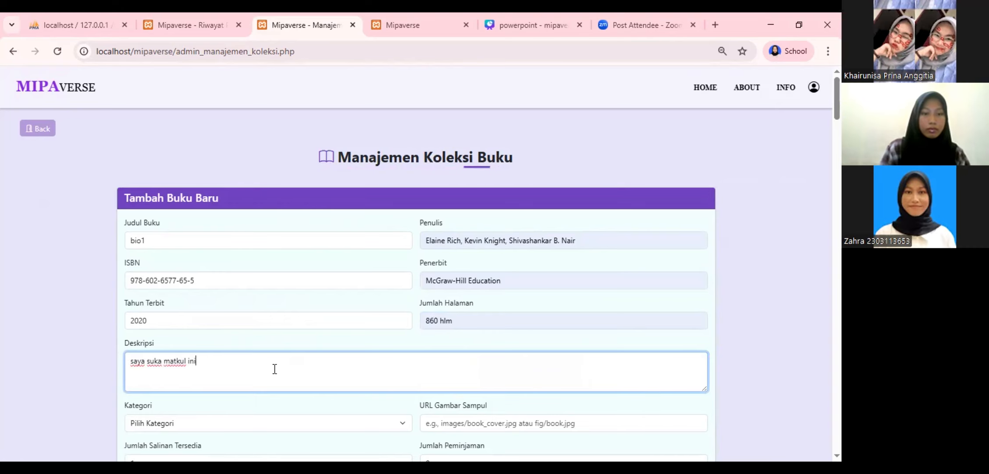
{"action": "scroll", "coordinate": [274, 371], "scroll_direction": "down", "scroll_amount": 3}
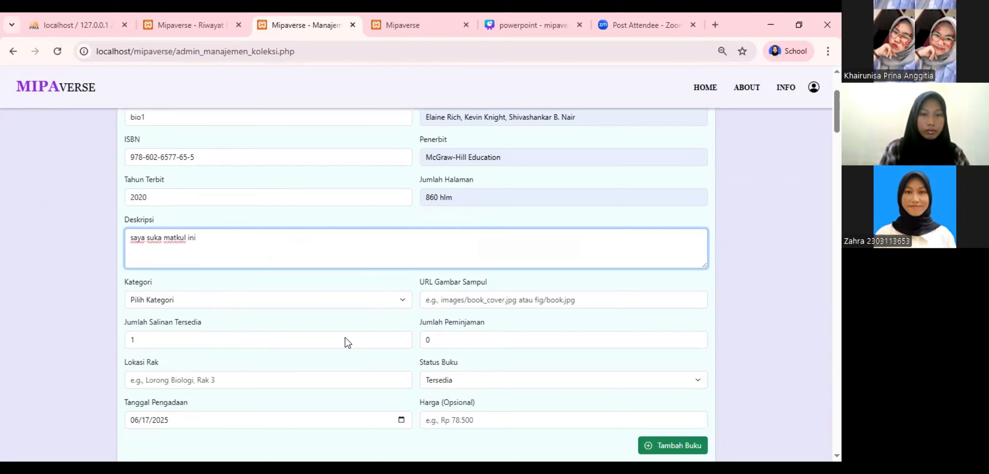
{"action": "left_click", "coordinate": [338, 299]}
{"action": "left_click", "coordinate": [323, 327]}
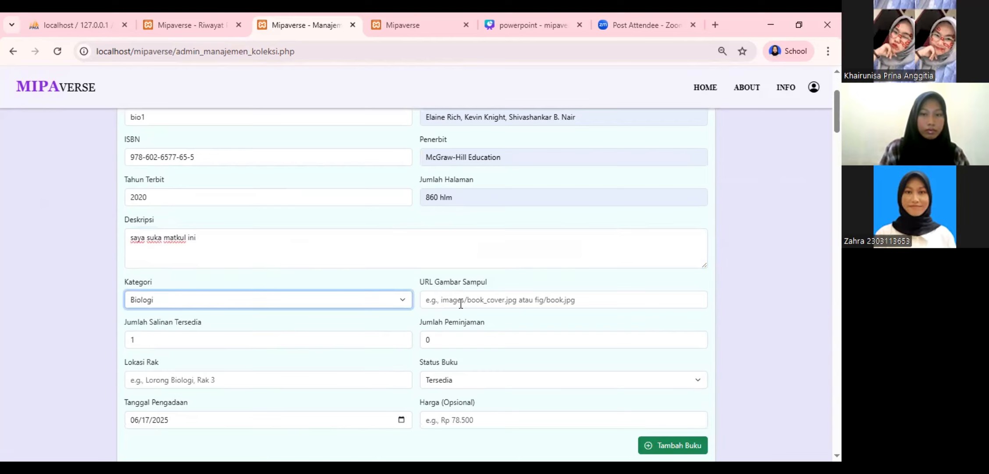
{"action": "left_click", "coordinate": [461, 304]}
{"action": "left_click", "coordinate": [485, 336]}
Set the available copies and a shelf location corrected to 'Biologi,'
{"action": "left_click", "coordinate": [348, 344]}
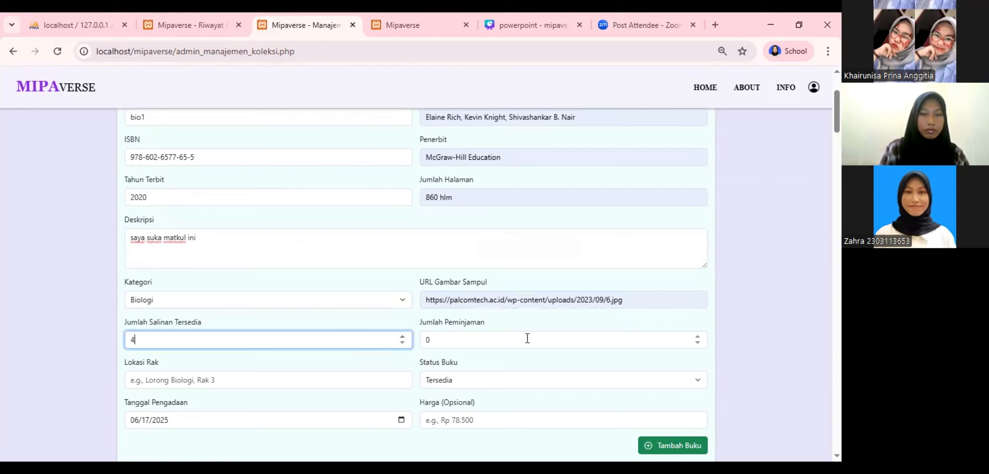
{"action": "left_click", "coordinate": [345, 381]}
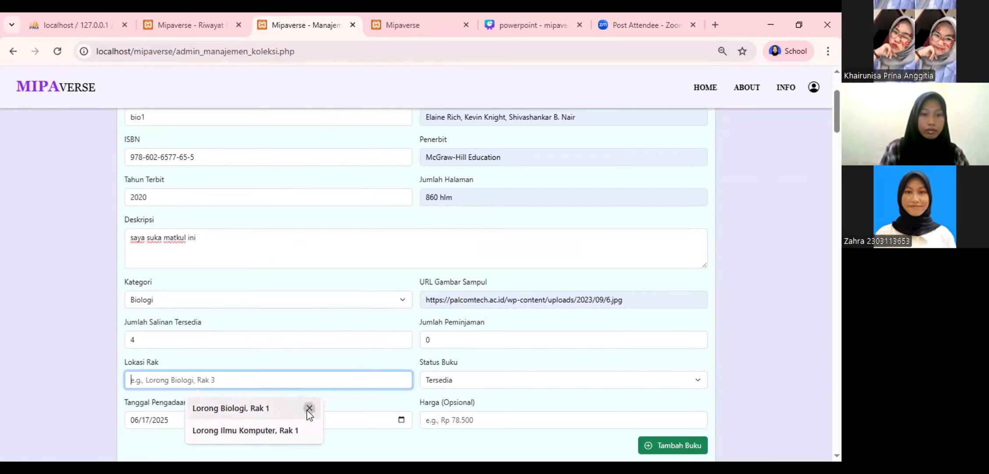
{"action": "key", "text": "shift+Delete"}
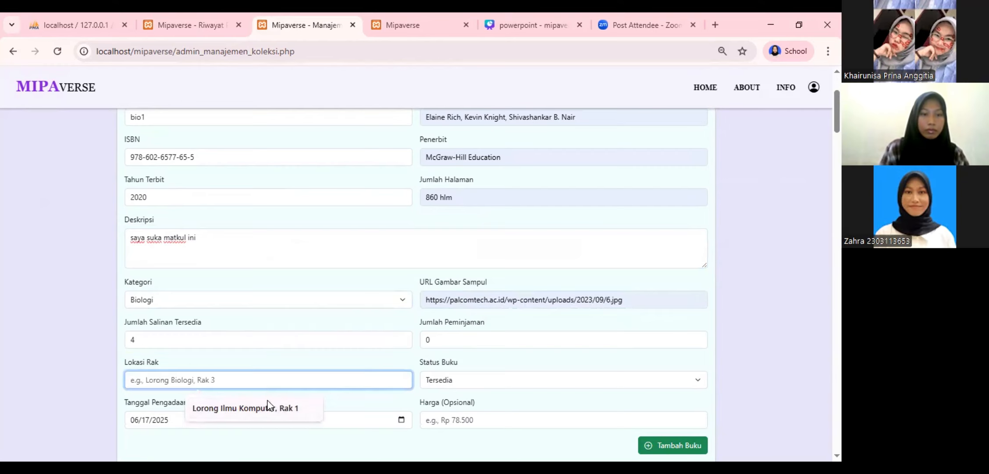
{"action": "left_click", "coordinate": [254, 410]}
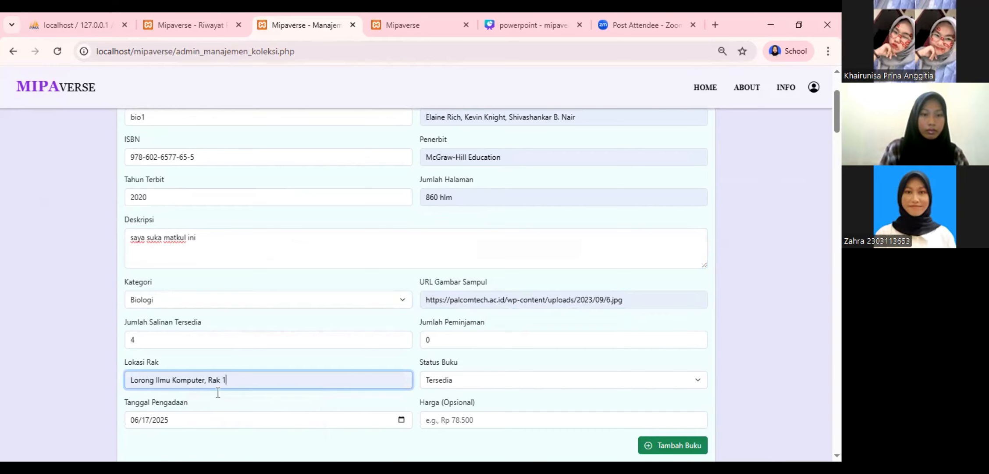
{"action": "double_click", "coordinate": [184, 378]}
{"action": "key", "text": "BackSpace"}
{"action": "key", "text": "BackSpace"}
{"action": "key", "text": "BackSpace"}
{"action": "key", "text": "BackSpace"}
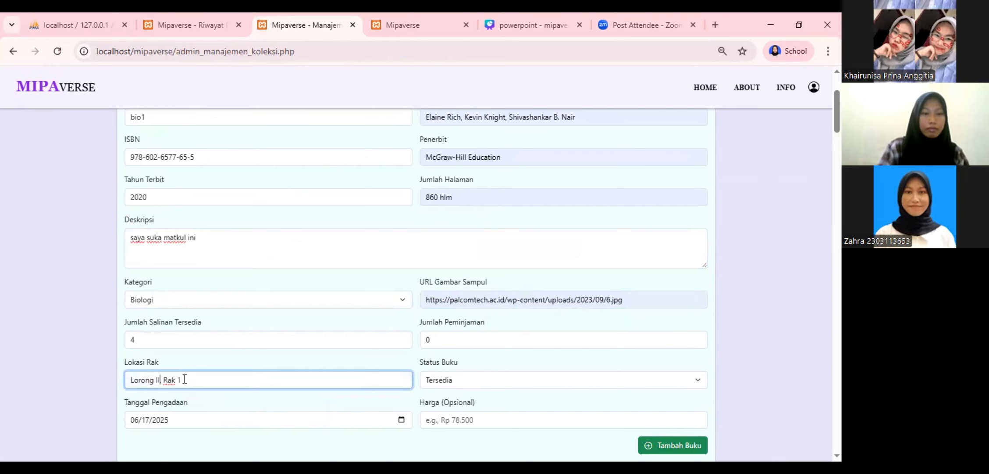
{"action": "type", "text": "Biolo"}
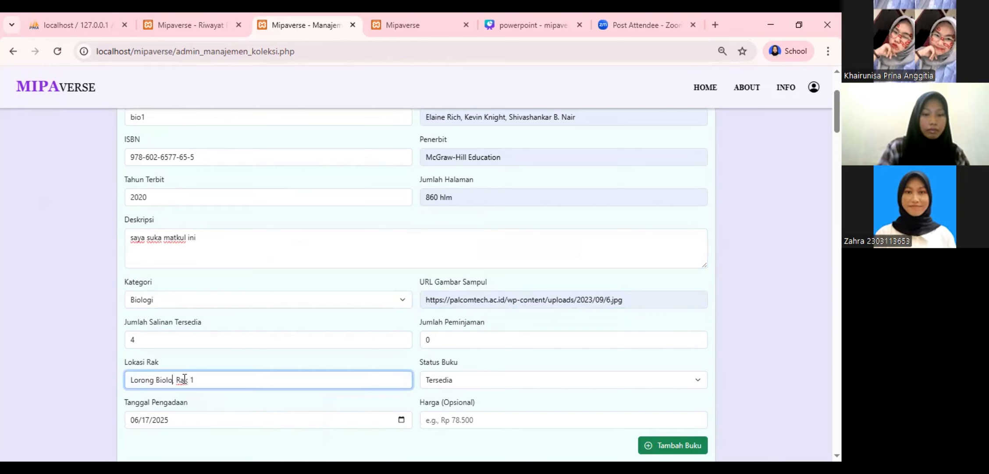
{"action": "type", "text": "gi,"}
Set the price to Rp 103.000 and add the book with Tambah Buku
{"action": "scroll", "coordinate": [288, 411], "scroll_direction": "down", "scroll_amount": 1}
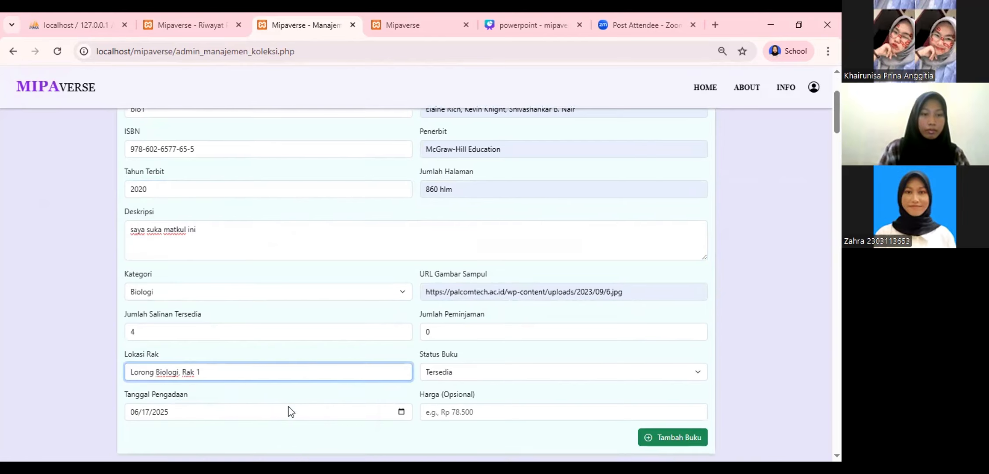
{"action": "scroll", "coordinate": [288, 411], "scroll_direction": "down", "scroll_amount": 3}
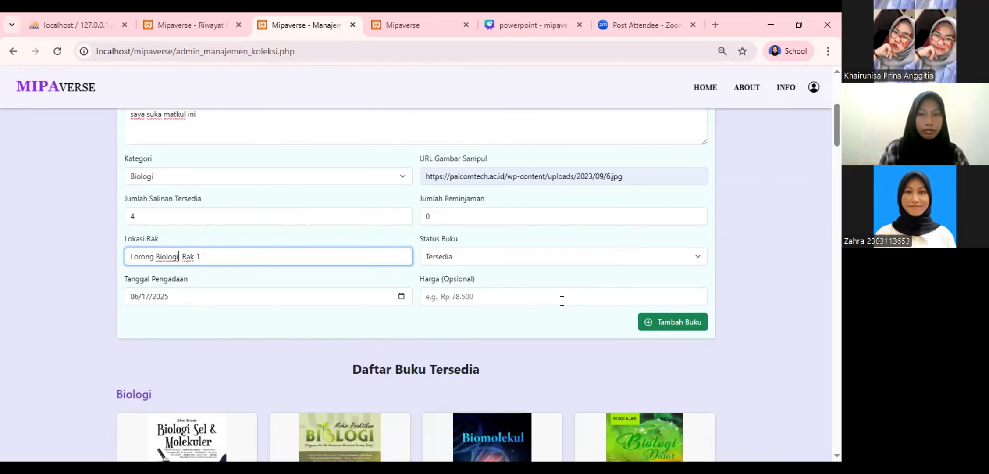
{"action": "left_click", "coordinate": [528, 296]}
{"action": "left_click", "coordinate": [530, 341]}
{"action": "scroll", "coordinate": [528, 337], "scroll_direction": "up", "scroll_amount": 6}
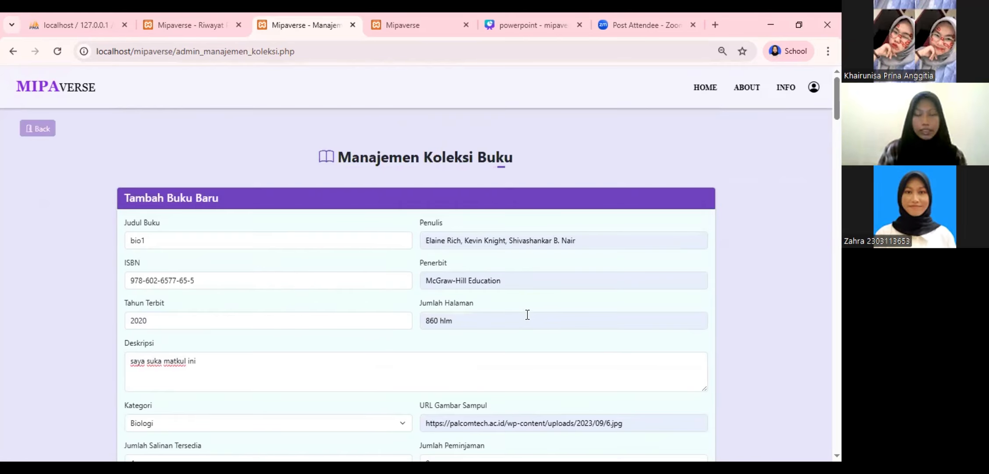
{"action": "scroll", "coordinate": [526, 313], "scroll_direction": "down", "scroll_amount": 1}
{"action": "scroll", "coordinate": [526, 314], "scroll_direction": "down", "scroll_amount": 5}
{"action": "scroll", "coordinate": [526, 316], "scroll_direction": "up", "scroll_amount": 3}
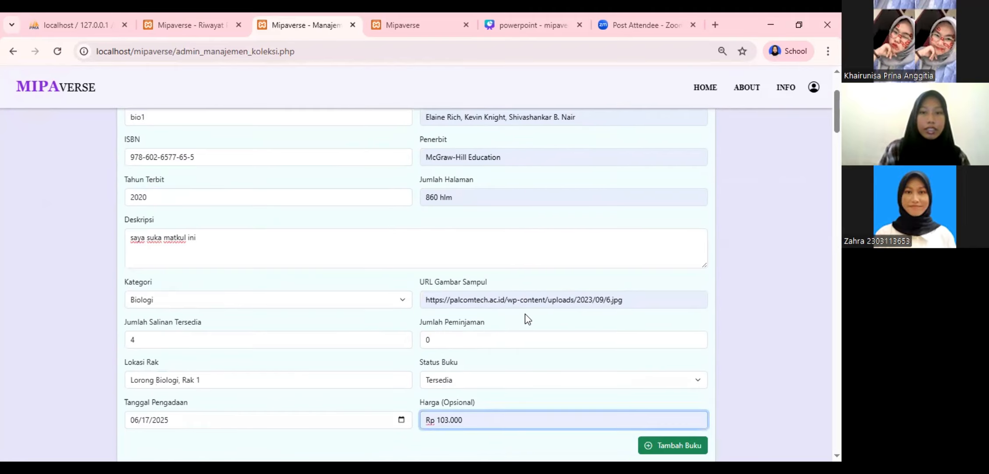
{"action": "key", "text": "BackSpace"}
{"action": "key", "text": "BackSpace"}
{"action": "key", "text": "BackSpace"}
{"action": "key", "text": "BackSpace"}
{"action": "key", "text": "BackSpace"}
{"action": "type", "text": "3.000"}
{"action": "scroll", "coordinate": [526, 314], "scroll_direction": "up", "scroll_amount": 3}
{"action": "scroll", "coordinate": [526, 312], "scroll_direction": "down", "scroll_amount": 5}
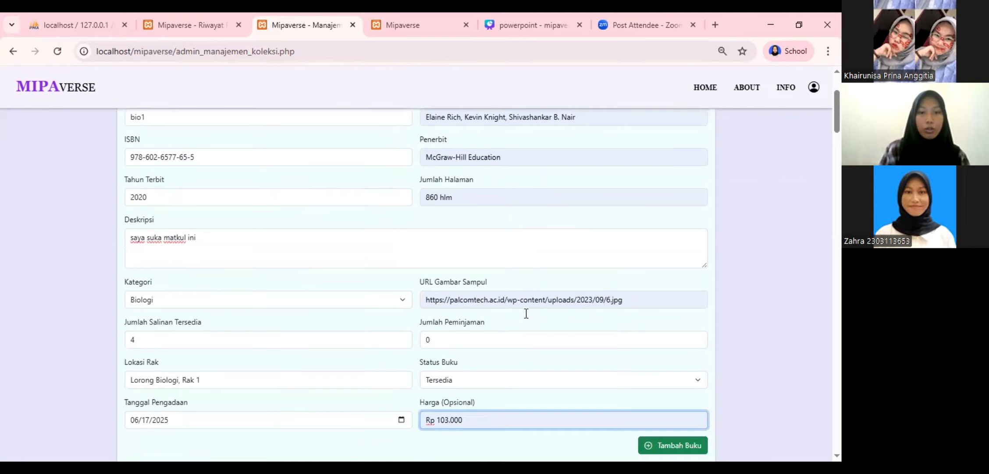
{"action": "left_click", "coordinate": [649, 386]}
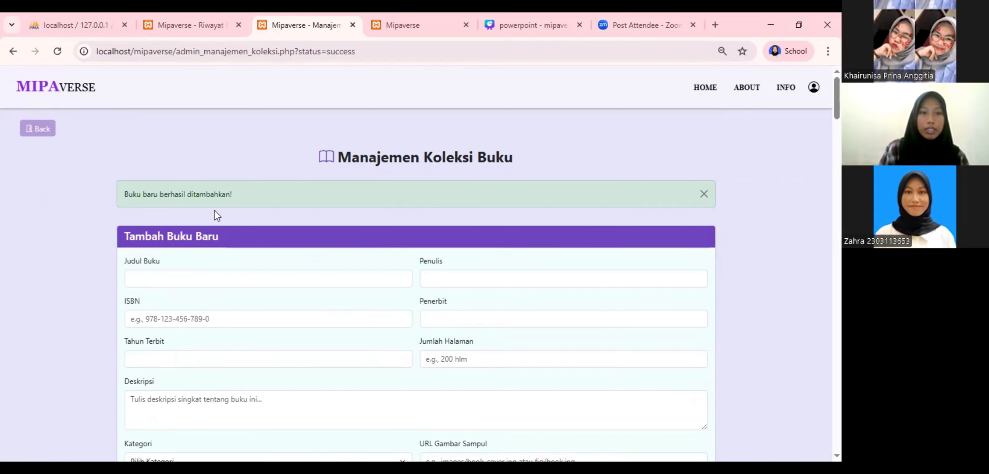
Check the updated collection list, then return to the Riwayat Peminjaman page
{"action": "scroll", "coordinate": [254, 228], "scroll_direction": "down", "scroll_amount": 5}
{"action": "scroll", "coordinate": [257, 239], "scroll_direction": "down", "scroll_amount": 8}
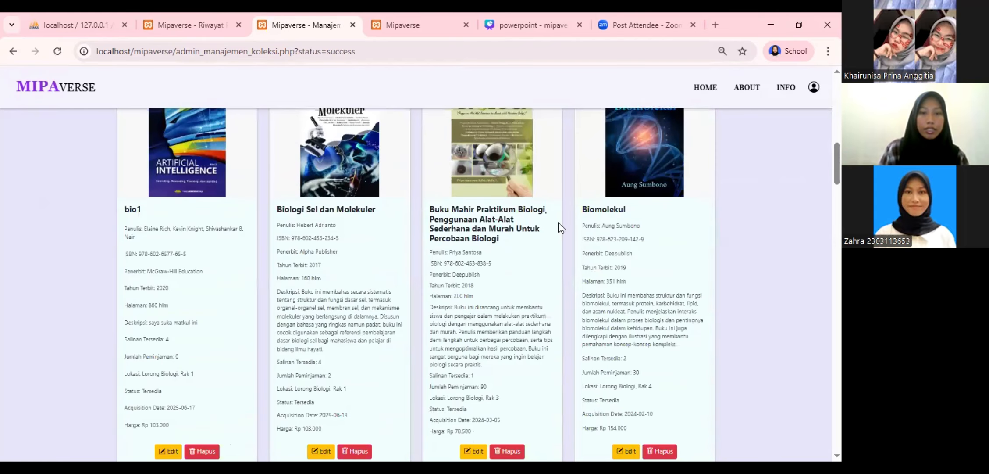
{"action": "scroll", "coordinate": [338, 262], "scroll_direction": "down", "scroll_amount": 4}
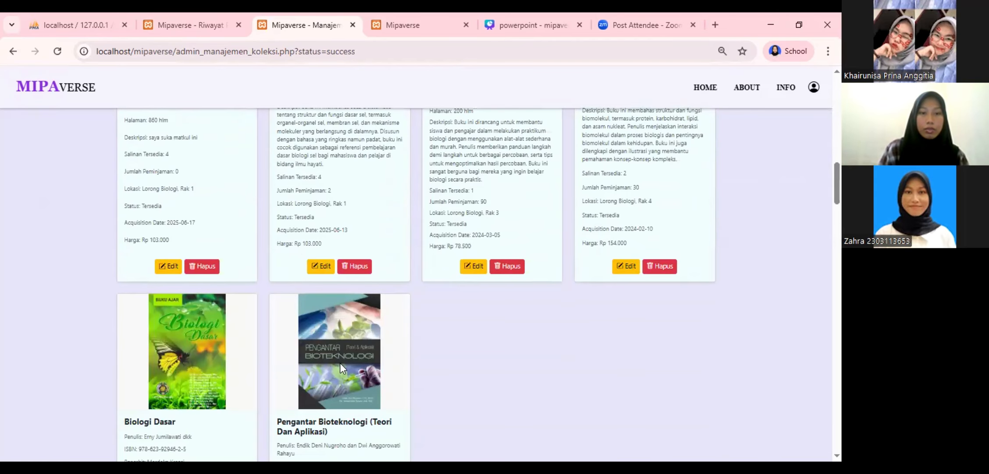
{"action": "scroll", "coordinate": [389, 340], "scroll_direction": "up", "scroll_amount": 1}
{"action": "scroll", "coordinate": [450, 307], "scroll_direction": "down", "scroll_amount": 1}
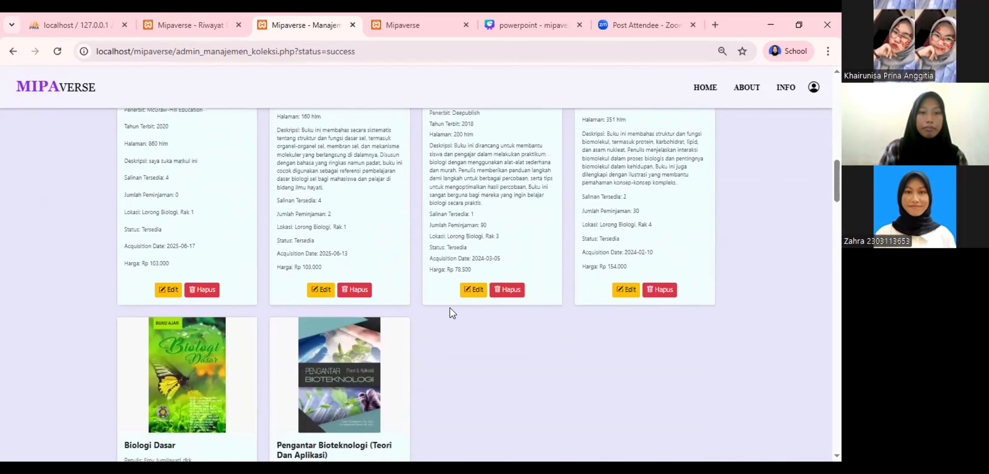
{"action": "scroll", "coordinate": [450, 308], "scroll_direction": "up", "scroll_amount": 1}
{"action": "left_click", "coordinate": [176, 25]}
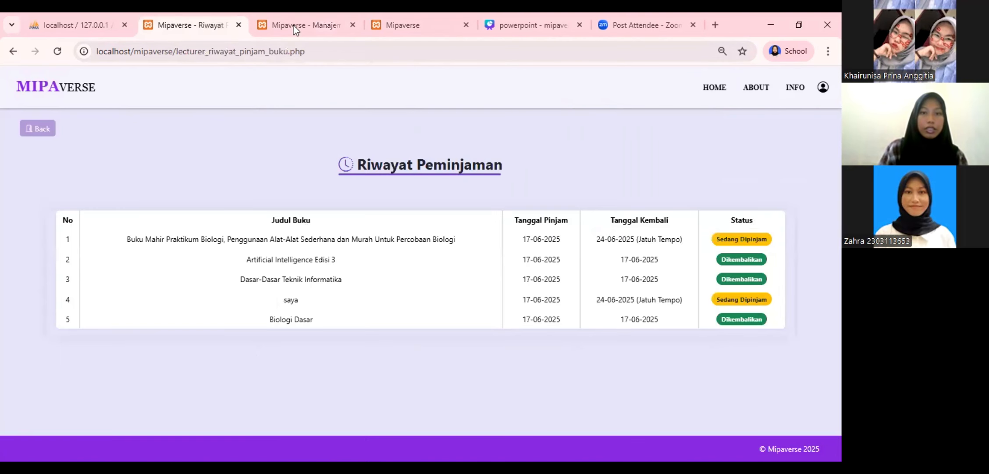
Browse the lecturer's BIOLOGI book list, then return to the admin Manajemen Koleksi page
{"action": "left_click", "coordinate": [37, 130]}
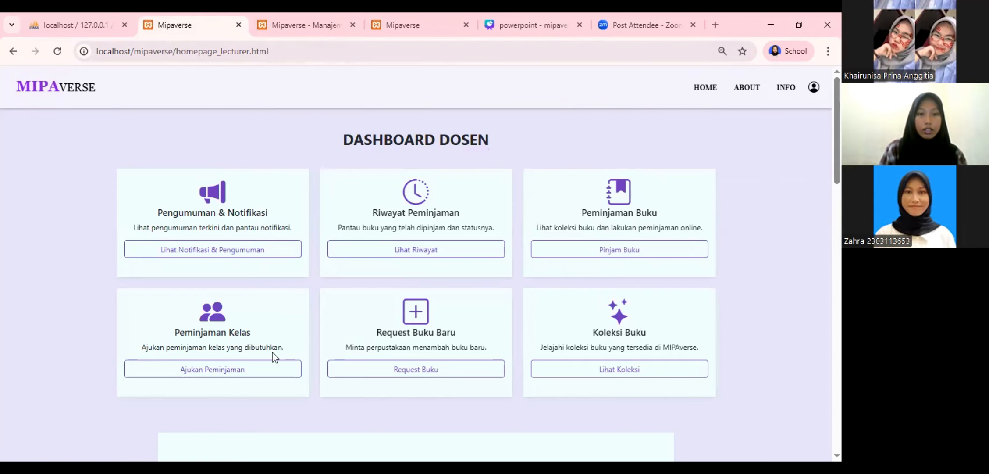
{"action": "left_click", "coordinate": [623, 370]}
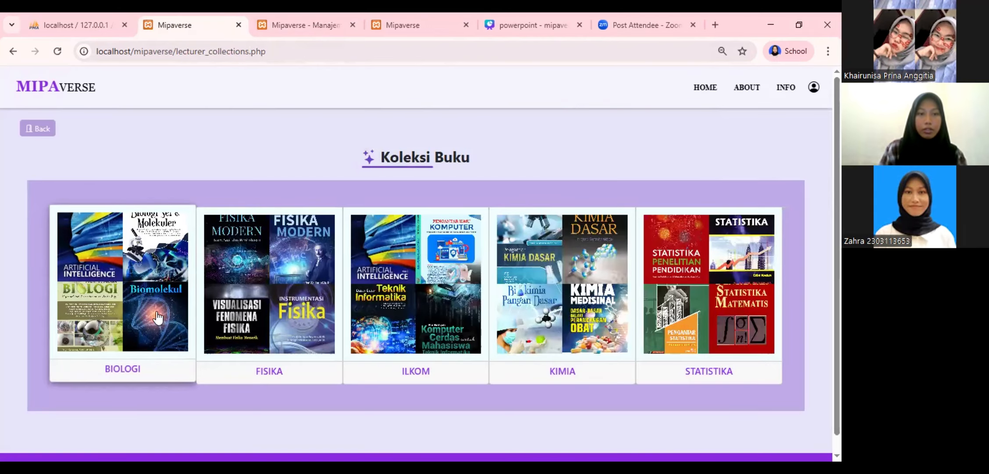
{"action": "left_click", "coordinate": [158, 317]}
{"action": "scroll", "coordinate": [319, 252], "scroll_direction": "down", "scroll_amount": 15}
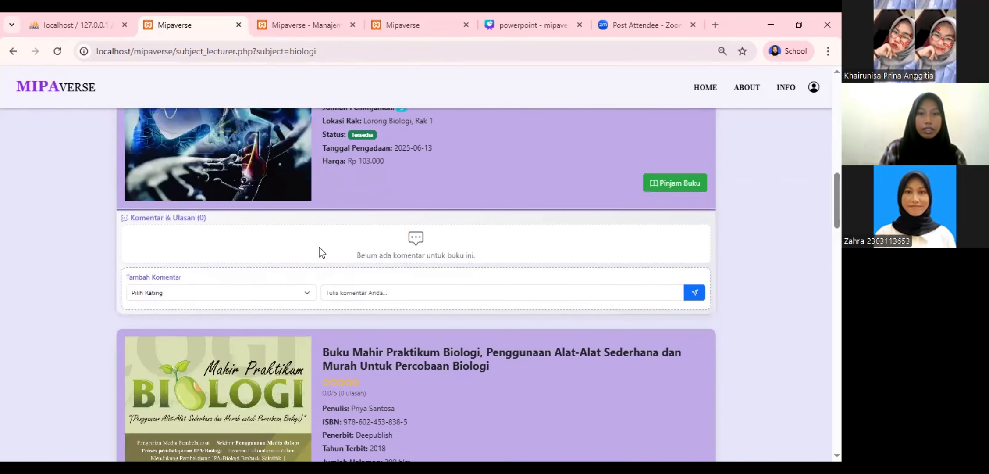
{"action": "scroll", "coordinate": [321, 248], "scroll_direction": "down", "scroll_amount": 10}
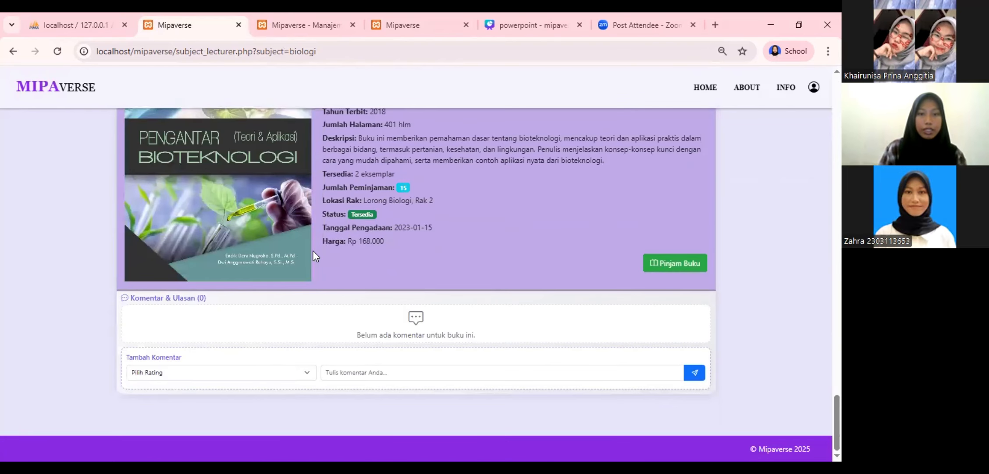
{"action": "key", "text": "ctrl+Tab"}
{"action": "scroll", "coordinate": [300, 241], "scroll_direction": "down", "scroll_amount": 5}
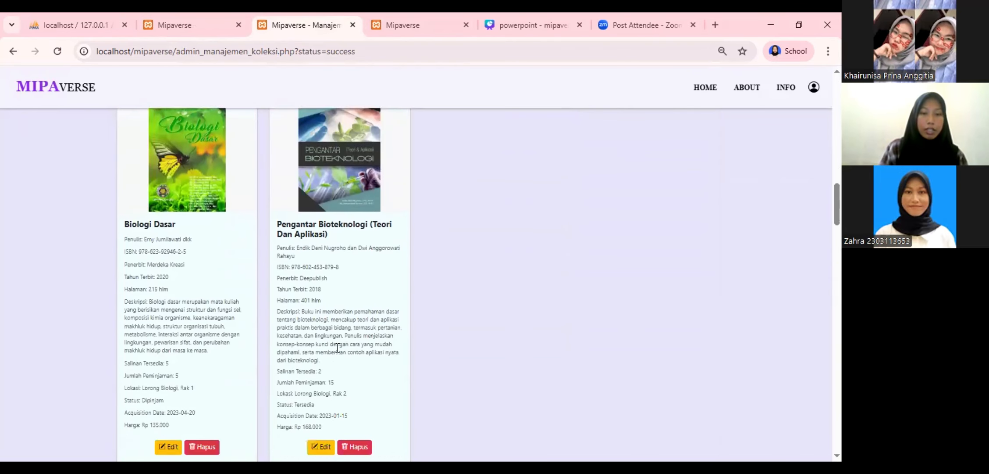
Edit the bio1 book, change its title to bio2, and save with Update Buku
{"action": "scroll", "coordinate": [338, 347], "scroll_direction": "up", "scroll_amount": 3}
{"action": "scroll", "coordinate": [337, 347], "scroll_direction": "up", "scroll_amount": 5}
{"action": "scroll", "coordinate": [206, 250], "scroll_direction": "down", "scroll_amount": 3}
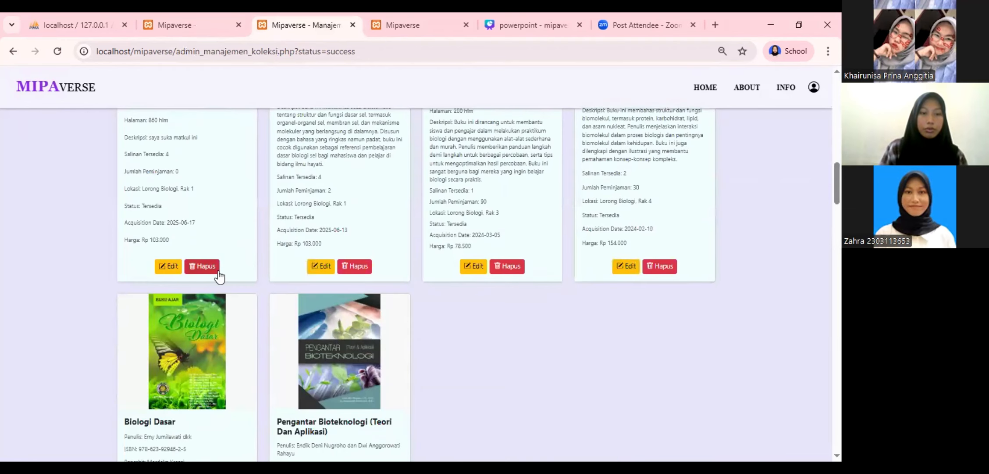
{"action": "scroll", "coordinate": [193, 333], "scroll_direction": "up", "scroll_amount": 1}
{"action": "left_click", "coordinate": [168, 390]}
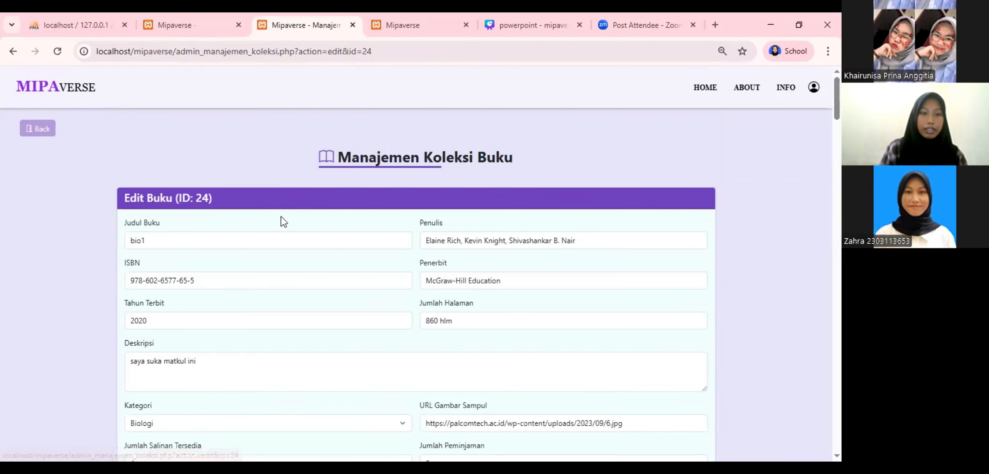
{"action": "left_click", "coordinate": [204, 249]}
{"action": "key", "text": "BackSpace"}
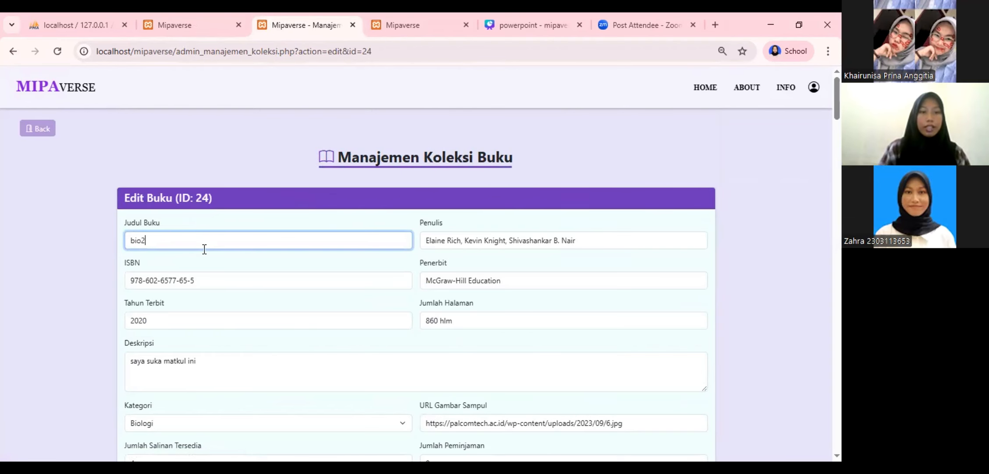
{"action": "scroll", "coordinate": [205, 249], "scroll_direction": "down", "scroll_amount": 9}
{"action": "left_click", "coordinate": [604, 203]}
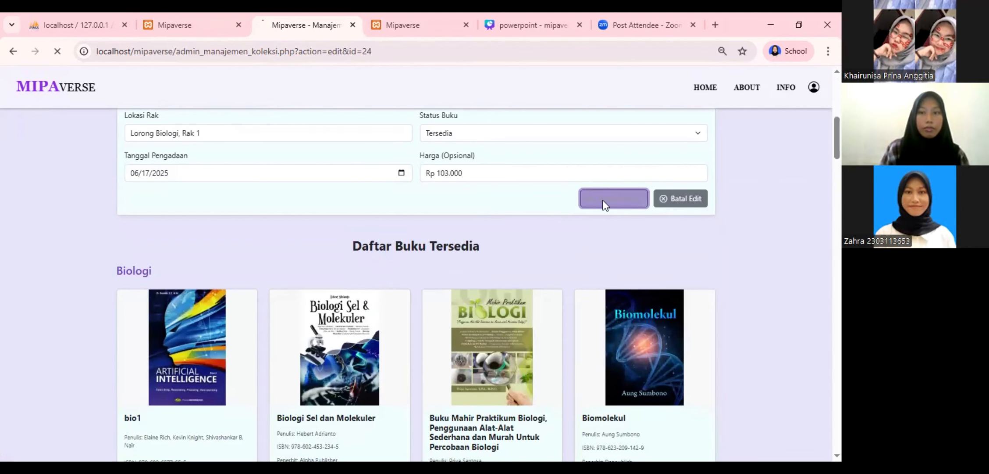
Delete bio2 from the collection and confirm, then view the lecturer's Biologi page
{"action": "scroll", "coordinate": [266, 278], "scroll_direction": "down", "scroll_amount": 15}
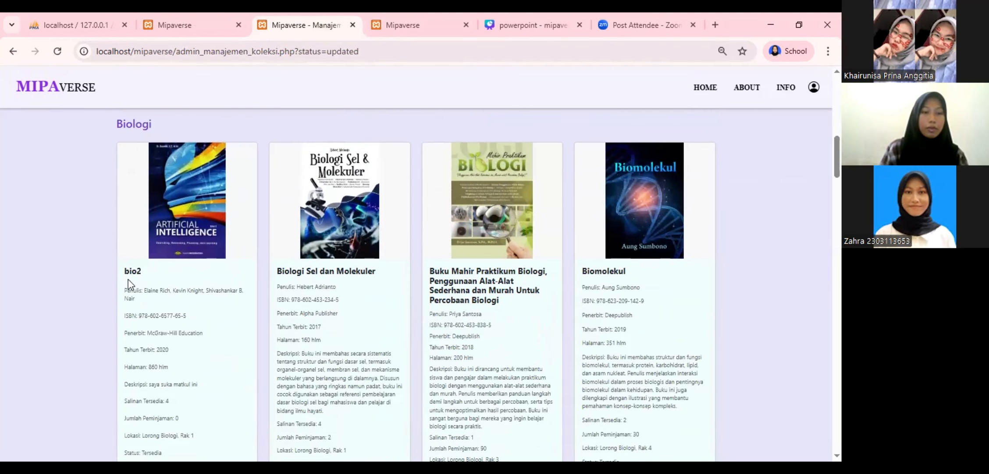
{"action": "scroll", "coordinate": [195, 317], "scroll_direction": "down", "scroll_amount": 4}
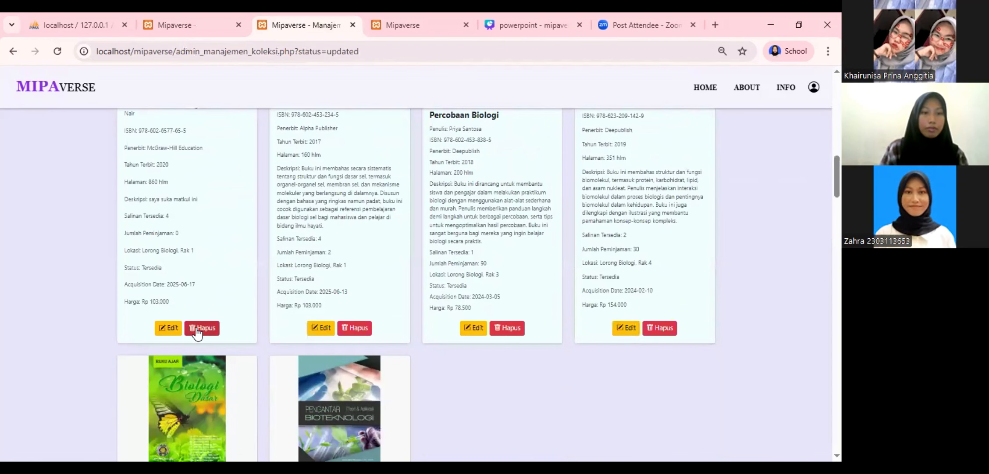
{"action": "left_click", "coordinate": [196, 329]}
{"action": "left_click", "coordinate": [469, 129]}
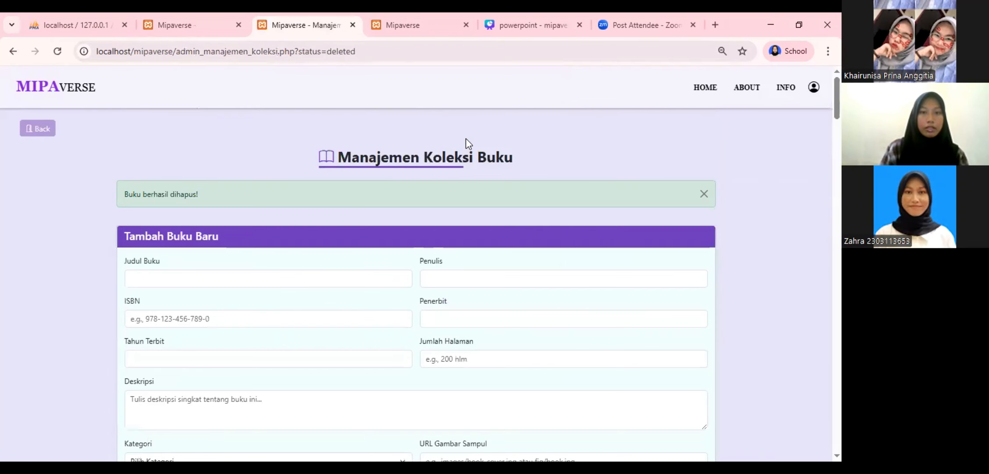
{"action": "scroll", "coordinate": [197, 252], "scroll_direction": "down", "scroll_amount": 8}
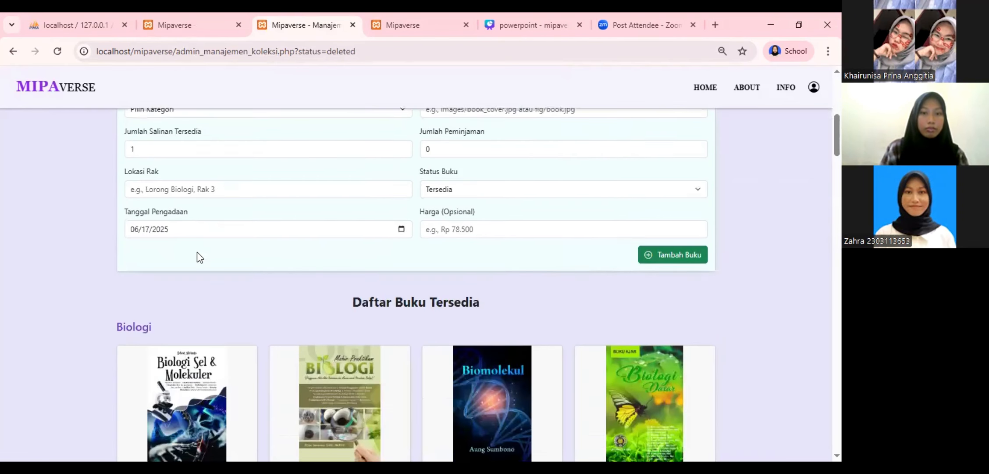
{"action": "scroll", "coordinate": [197, 256], "scroll_direction": "down", "scroll_amount": 2}
{"action": "scroll", "coordinate": [197, 253], "scroll_direction": "down", "scroll_amount": 3}
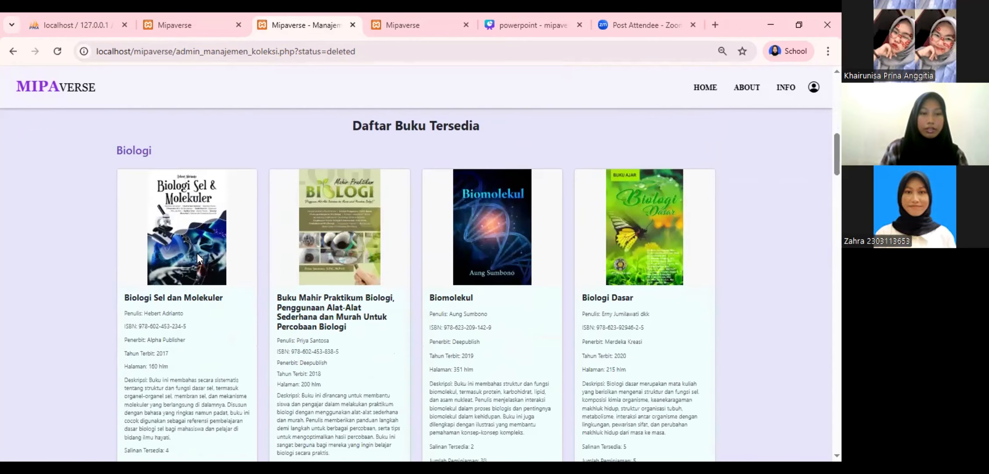
{"action": "scroll", "coordinate": [197, 253], "scroll_direction": "up", "scroll_amount": 4}
{"action": "scroll", "coordinate": [197, 252], "scroll_direction": "up", "scroll_amount": 10}
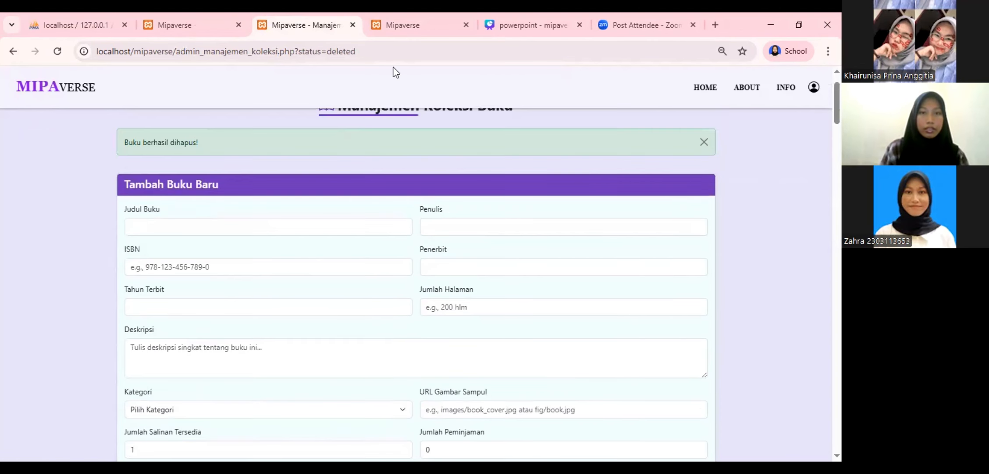
{"action": "left_click", "coordinate": [174, 26]}
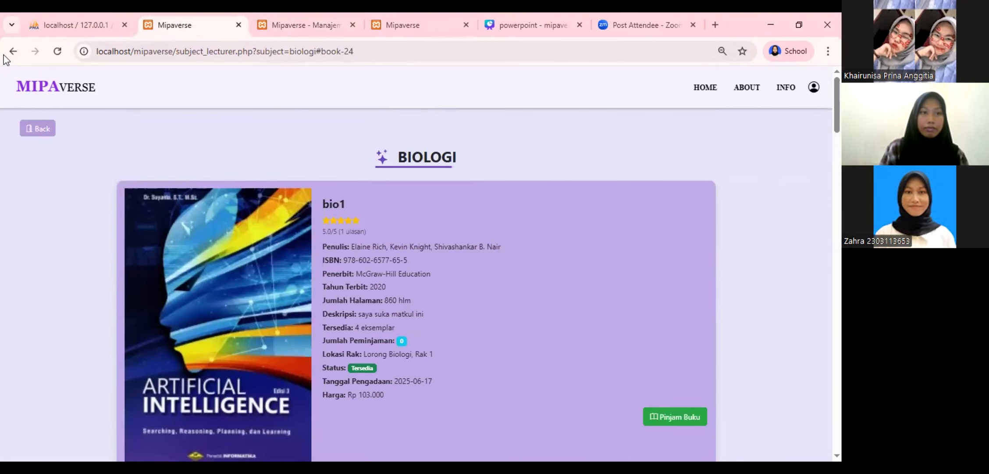
Go back to the Biologi book list and scroll to Biologi Sel dan Molekuler's review section
{"action": "left_click", "coordinate": [13, 51]}
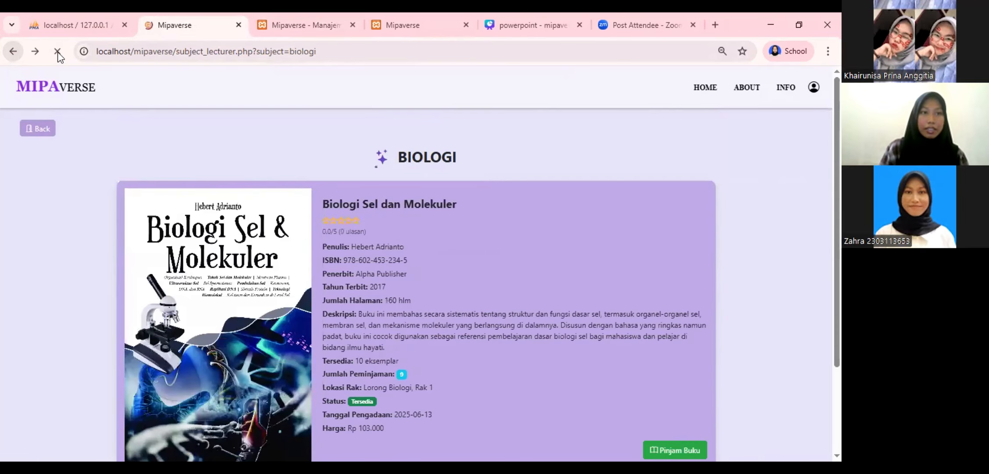
{"action": "scroll", "coordinate": [232, 223], "scroll_direction": "down", "scroll_amount": 5}
{"action": "scroll", "coordinate": [233, 225], "scroll_direction": "up", "scroll_amount": 5}
{"action": "scroll", "coordinate": [234, 227], "scroll_direction": "down", "scroll_amount": 8}
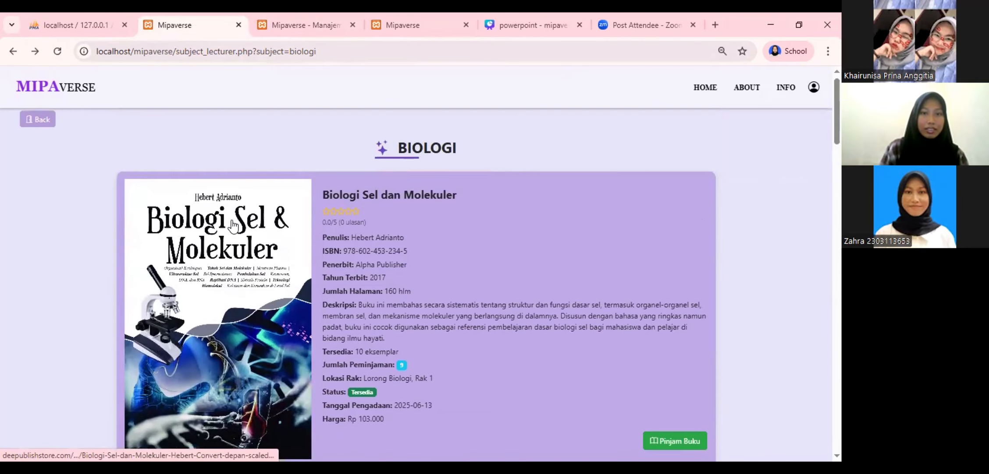
{"action": "scroll", "coordinate": [233, 226], "scroll_direction": "down", "scroll_amount": 15}
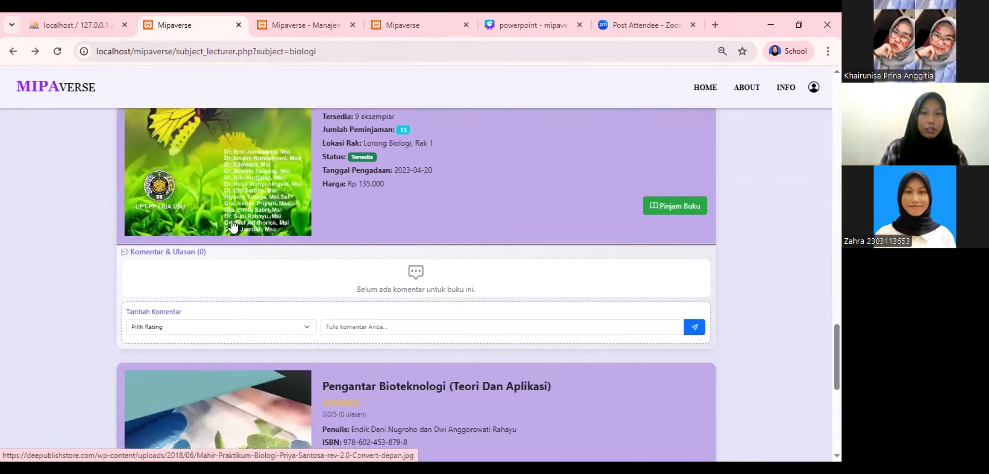
{"action": "scroll", "coordinate": [232, 226], "scroll_direction": "up", "scroll_amount": 12}
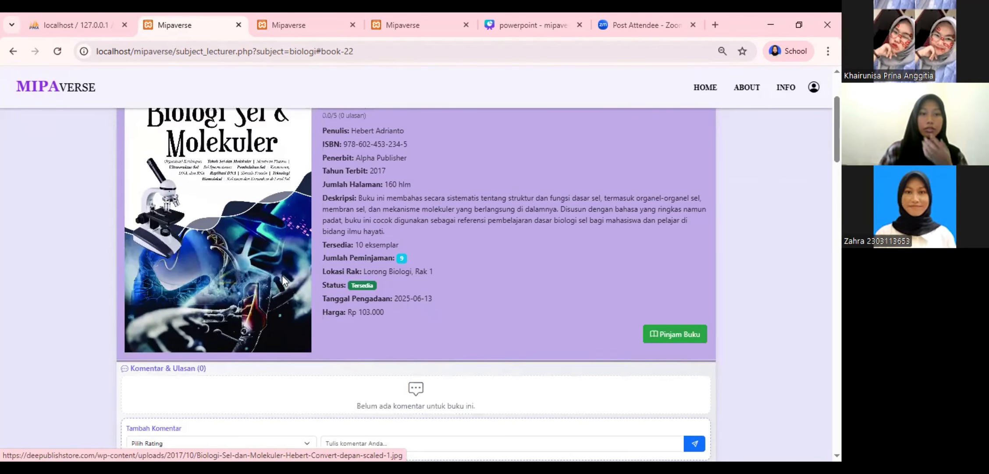
{"action": "scroll", "coordinate": [282, 276], "scroll_direction": "down", "scroll_amount": 3}
Post a 5 - Sangat Bagus review with the comment 'mantap'
{"action": "left_click", "coordinate": [255, 316]}
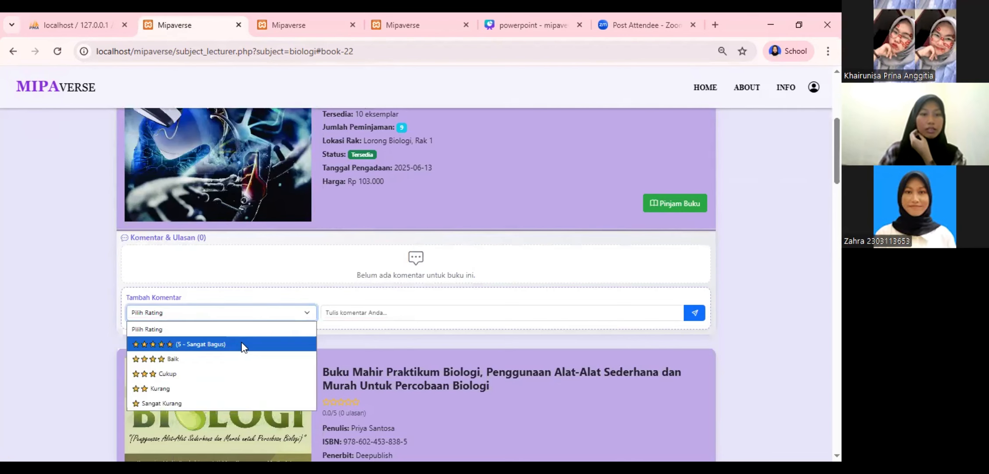
{"action": "key", "text": "Return"}
{"action": "left_click", "coordinate": [414, 316]}
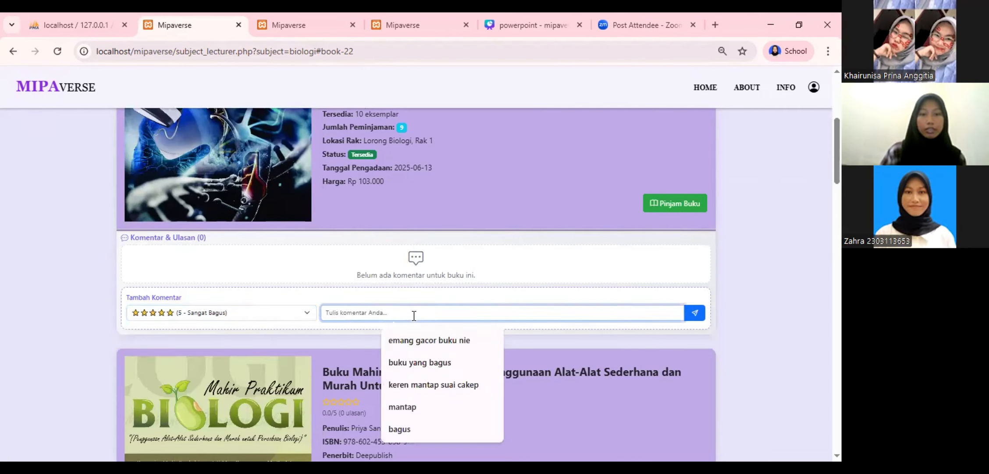
{"action": "type", "text": "mantap"}
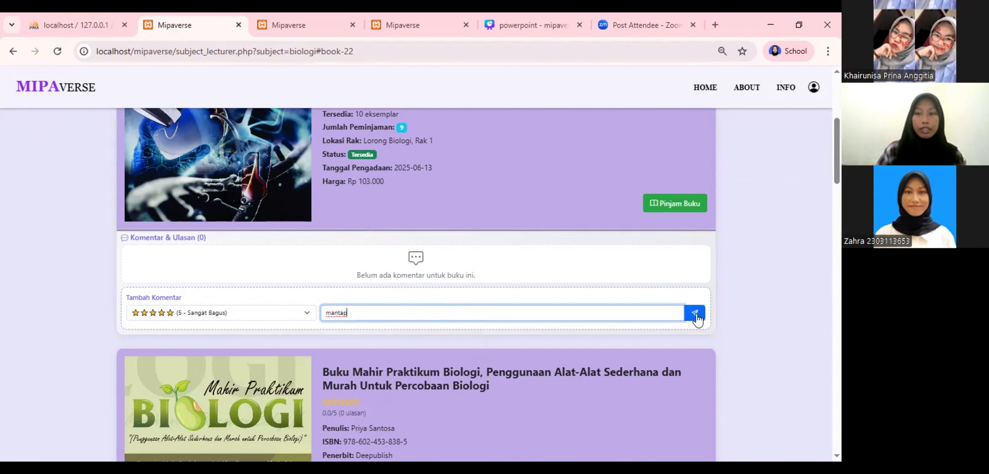
{"action": "left_click", "coordinate": [694, 312]}
{"action": "scroll", "coordinate": [336, 252], "scroll_direction": "down", "scroll_amount": 3}
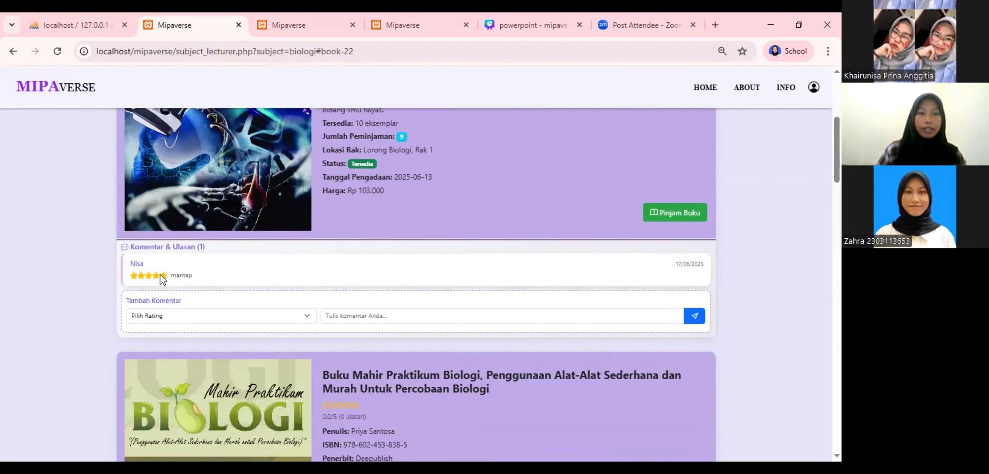
{"action": "scroll", "coordinate": [278, 278], "scroll_direction": "up", "scroll_amount": 6}
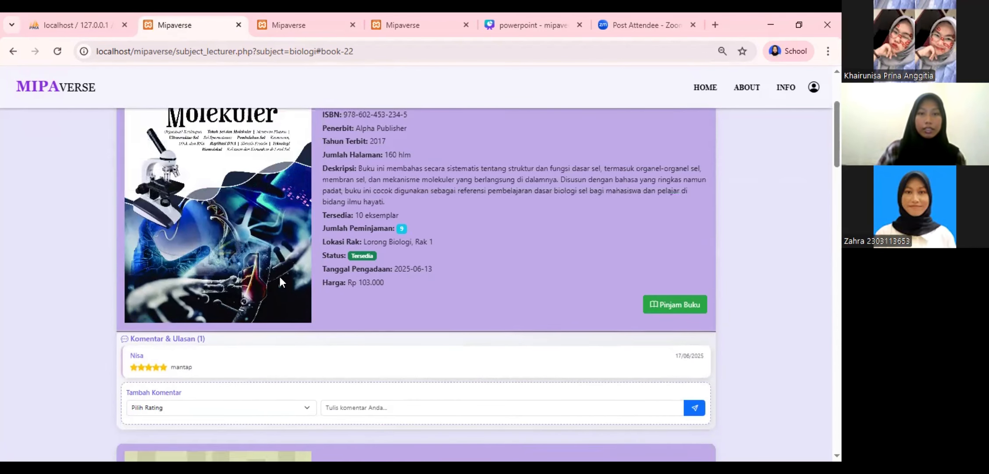
On the admin dashboard, open Moderasi Komentar to see the two 5-rated reviews, including 'mantap'
{"action": "left_click", "coordinate": [281, 30]}
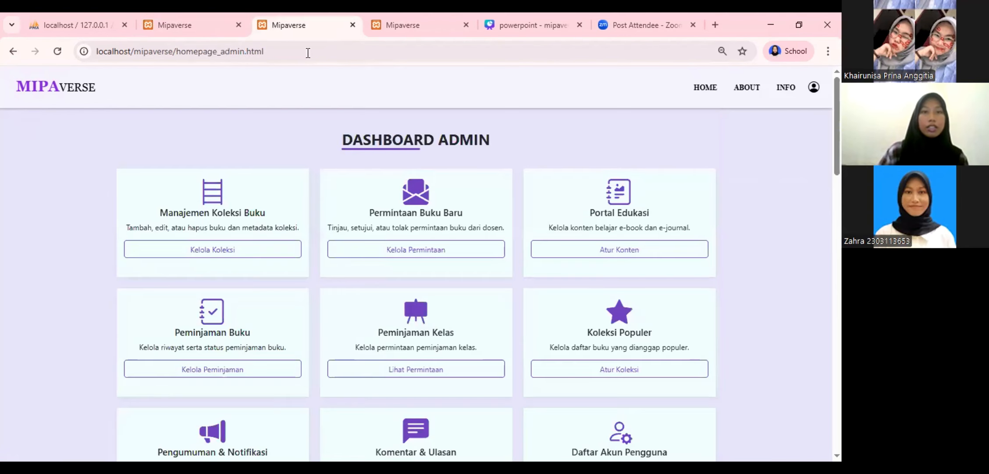
{"action": "scroll", "coordinate": [409, 262], "scroll_direction": "down", "scroll_amount": 4}
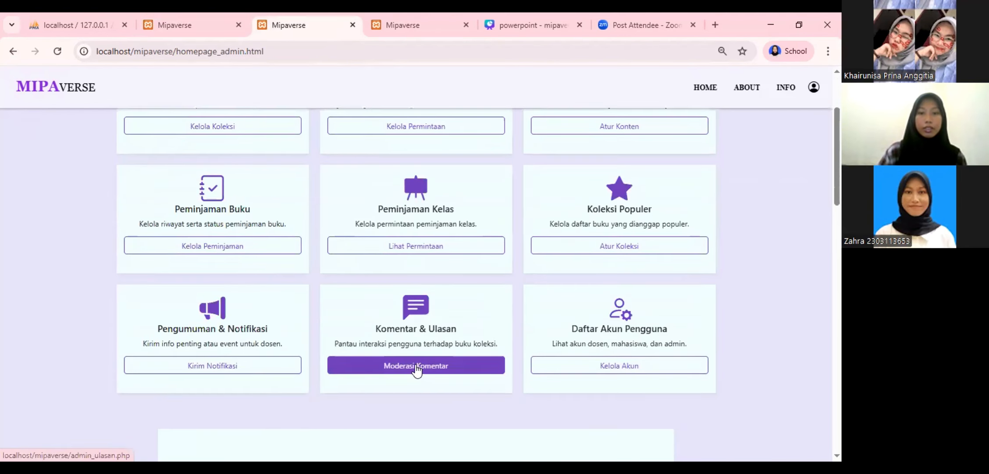
{"action": "left_click", "coordinate": [415, 368]}
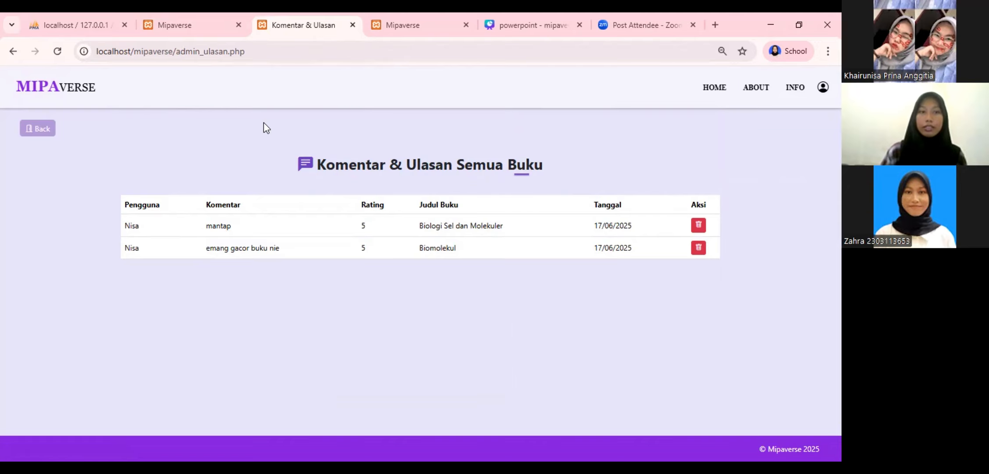
Check the student's bookmarks, find the list empty, and browse the Koleksi Buku subject collections instead
{"action": "left_click", "coordinate": [413, 18]}
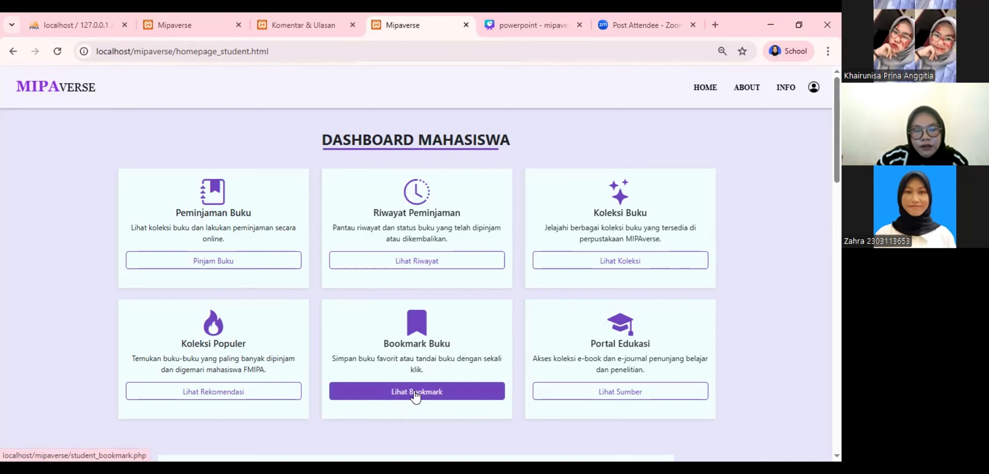
{"action": "left_click", "coordinate": [415, 395]}
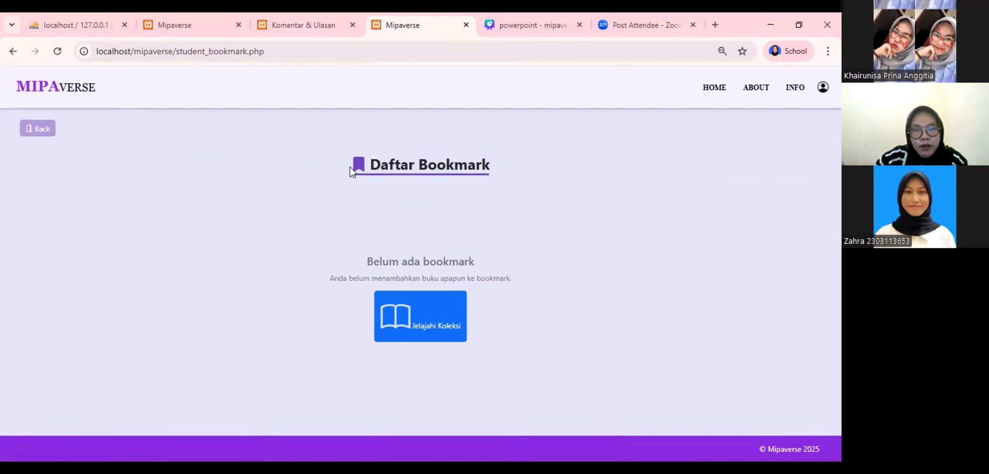
{"action": "left_click", "coordinate": [424, 328]}
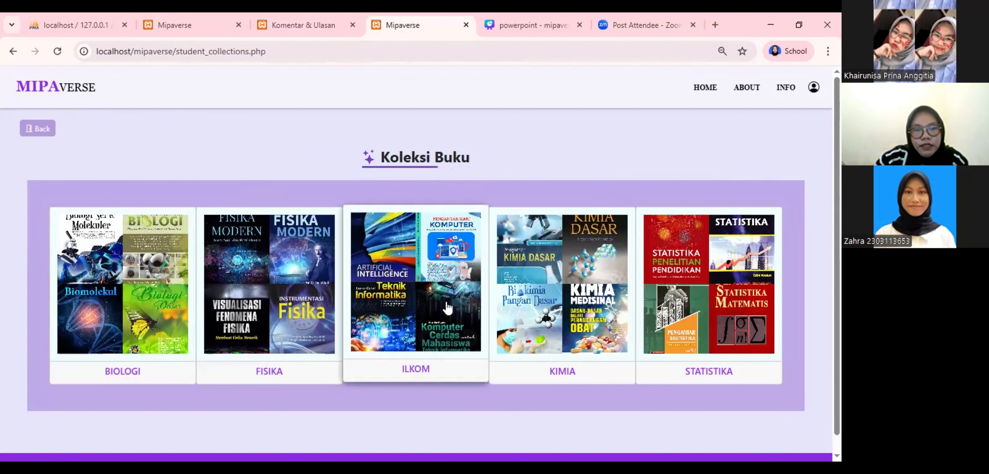
In the ILKOM collection, bookmark Dasar-Dasar Teknik Informatika and return to the top of the list
{"action": "left_click", "coordinate": [402, 315]}
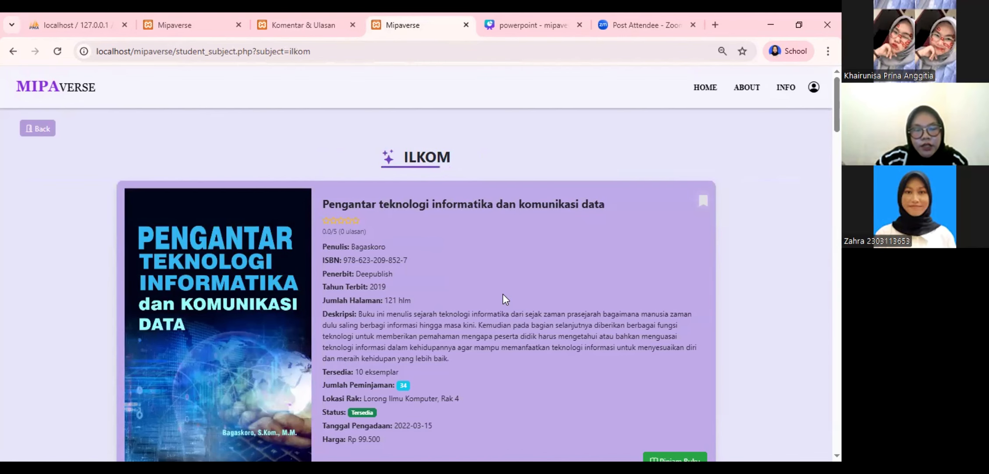
{"action": "scroll", "coordinate": [384, 288], "scroll_direction": "down", "scroll_amount": 6}
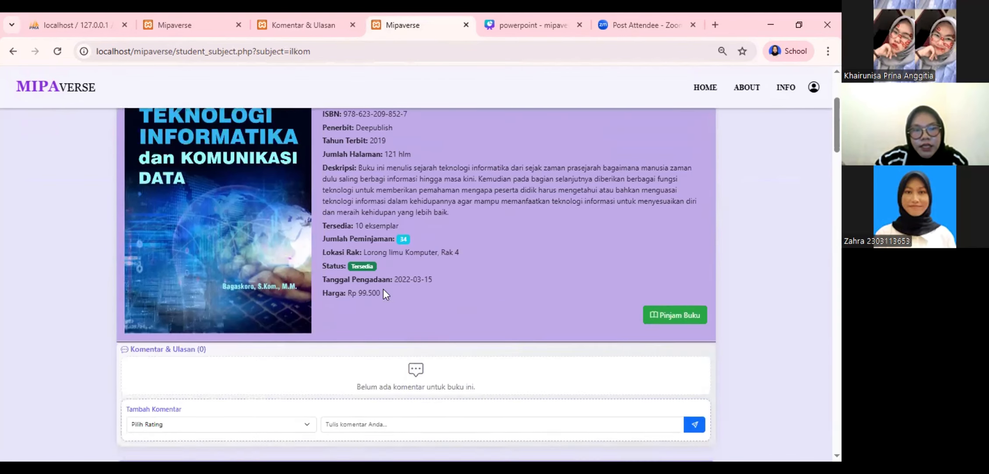
{"action": "scroll", "coordinate": [383, 288], "scroll_direction": "down", "scroll_amount": 5}
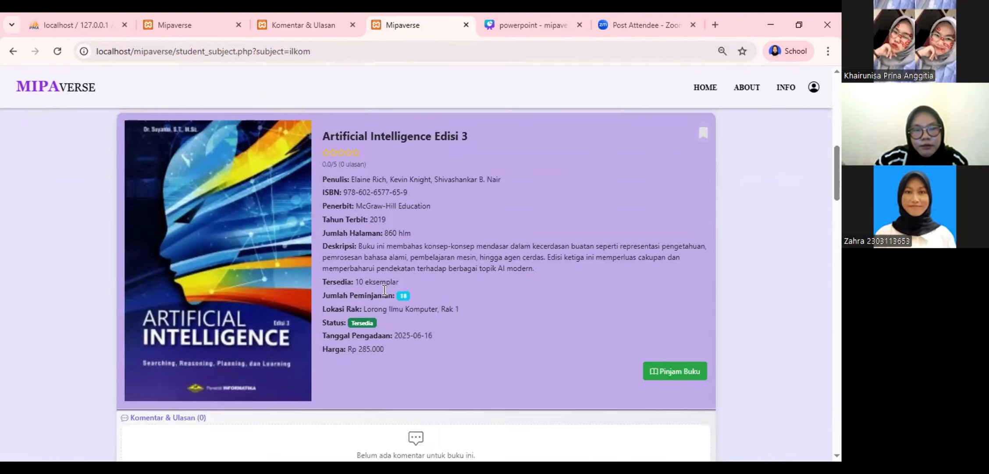
{"action": "scroll", "coordinate": [384, 288], "scroll_direction": "down", "scroll_amount": 8}
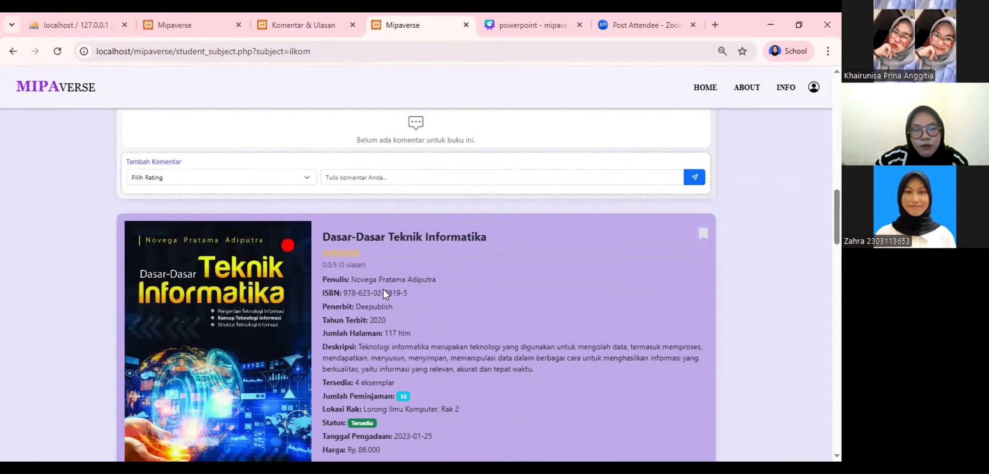
{"action": "scroll", "coordinate": [383, 290], "scroll_direction": "down", "scroll_amount": 9}
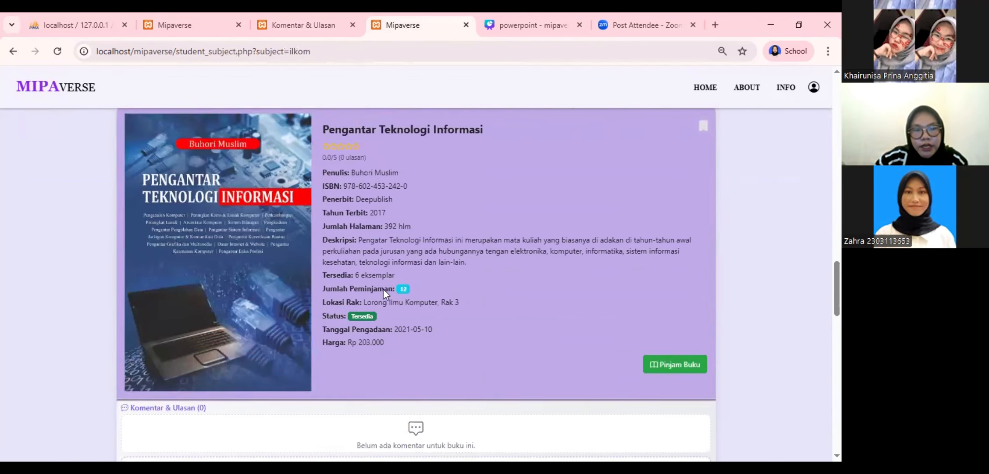
{"action": "scroll", "coordinate": [384, 289], "scroll_direction": "up", "scroll_amount": 10}
{"action": "scroll", "coordinate": [384, 288], "scroll_direction": "up", "scroll_amount": 3}
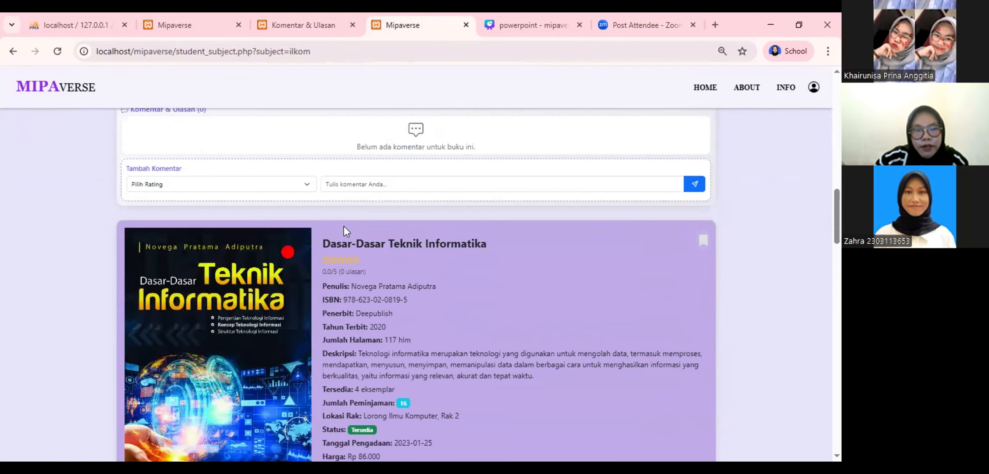
{"action": "scroll", "coordinate": [344, 226], "scroll_direction": "down", "scroll_amount": 2}
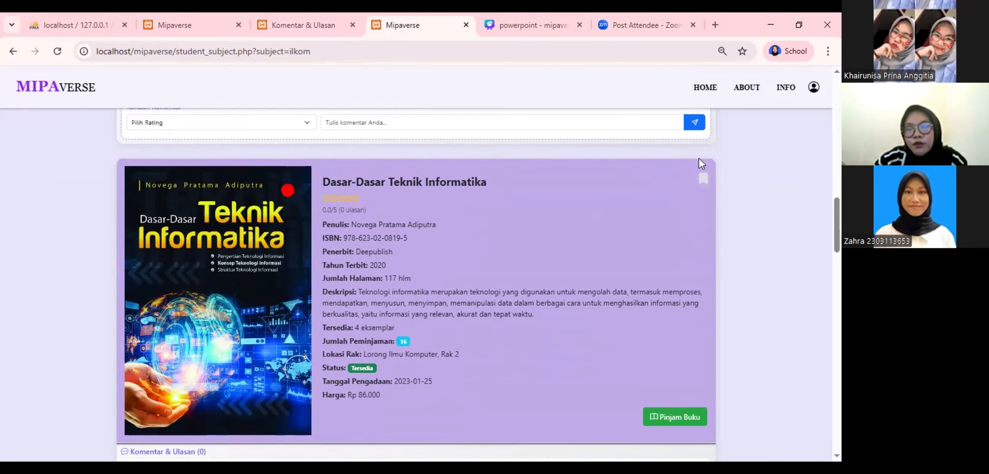
{"action": "left_click", "coordinate": [704, 182]}
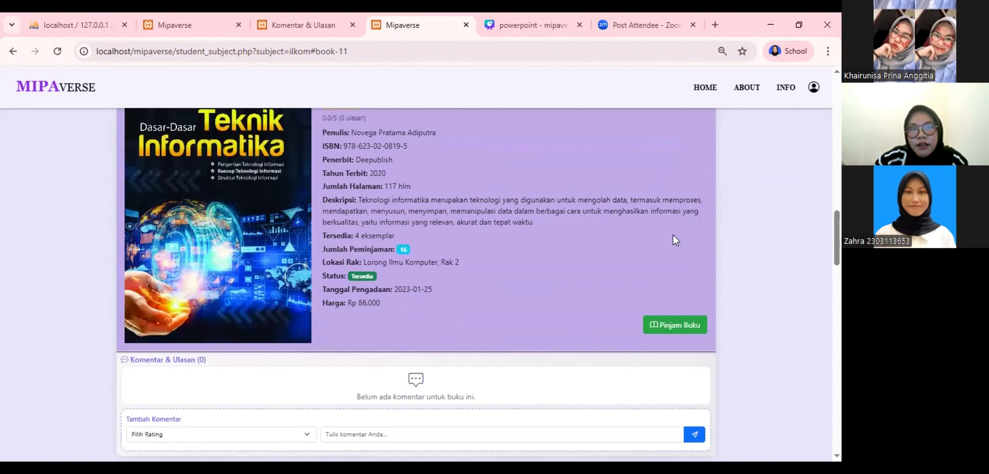
{"action": "scroll", "coordinate": [673, 240], "scroll_direction": "up", "scroll_amount": 4}
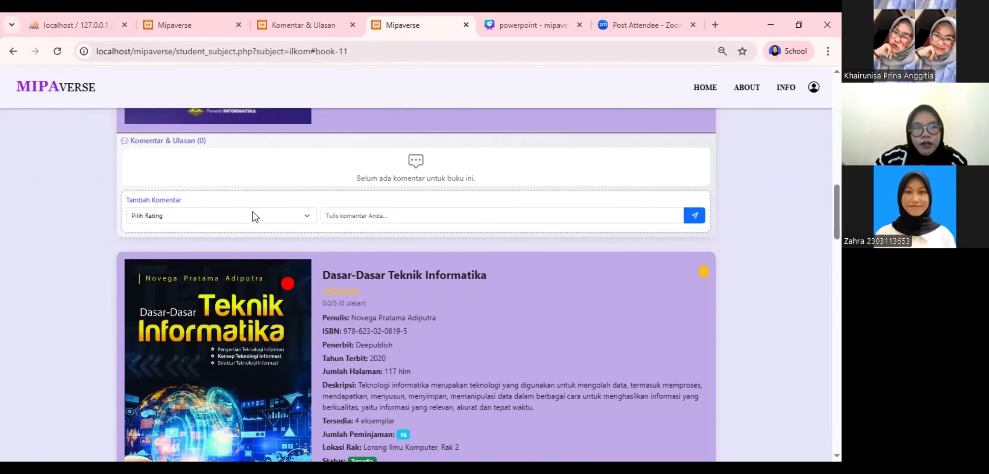
{"action": "scroll", "coordinate": [254, 217], "scroll_direction": "up", "scroll_amount": 15}
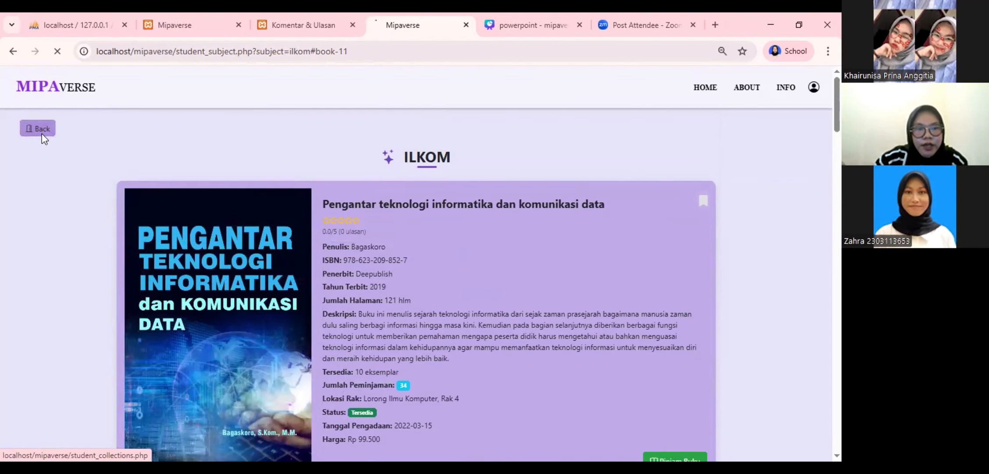
From the student dashboard's bookmark list, delete the Dasar-Dasar Teknik Informatika bookmark and confirm with OK
{"action": "left_click", "coordinate": [41, 132]}
{"action": "left_click", "coordinate": [39, 131]}
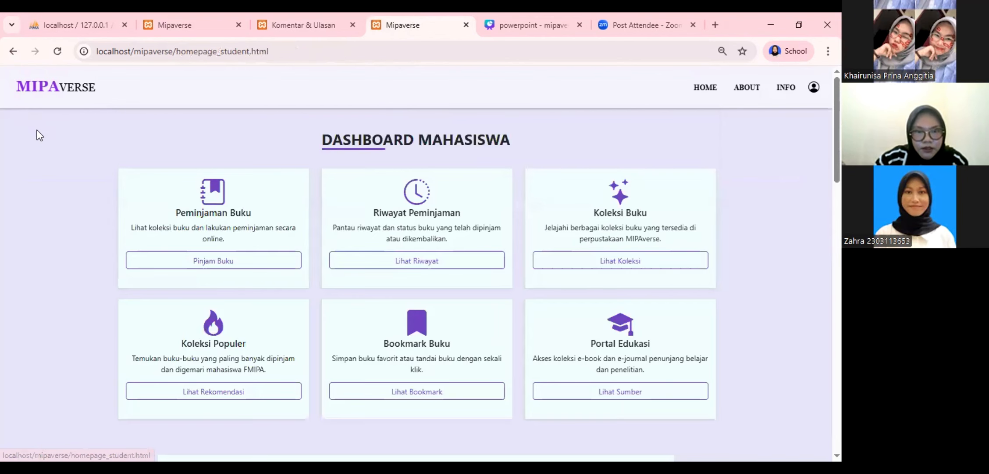
{"action": "left_click", "coordinate": [402, 397]}
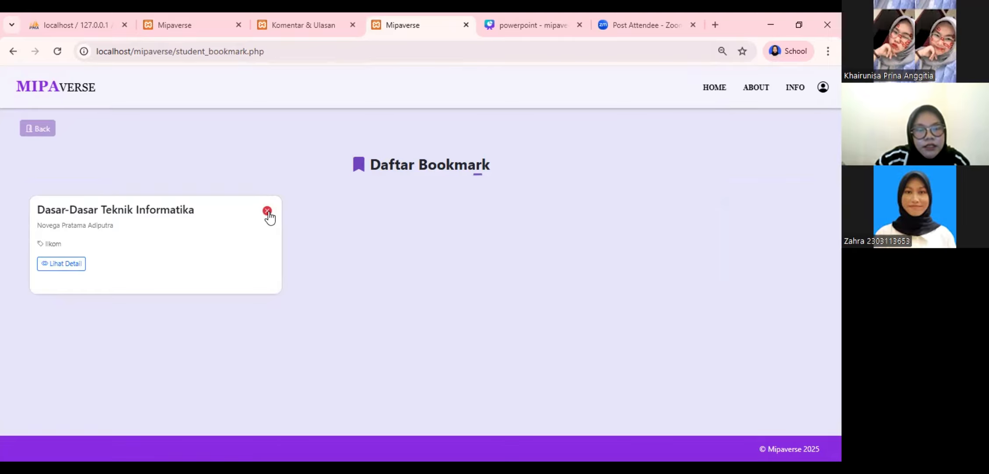
{"action": "left_click", "coordinate": [267, 211]}
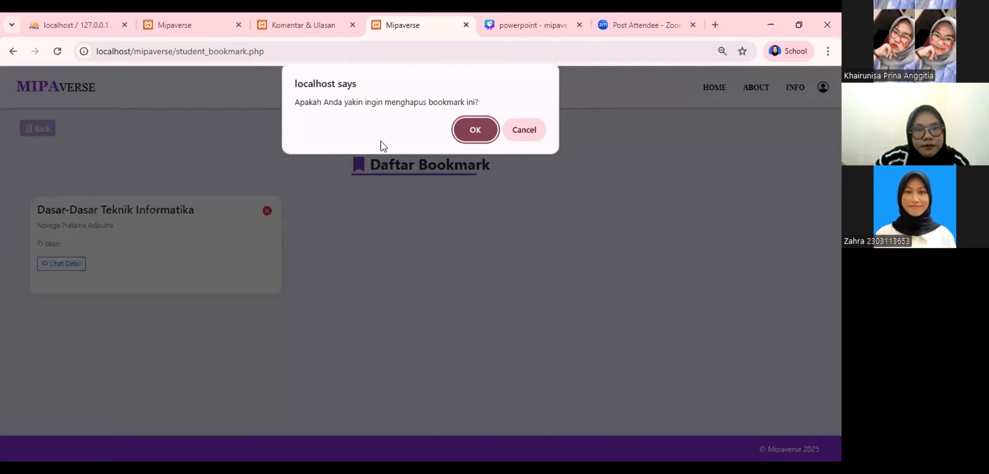
{"action": "left_click", "coordinate": [469, 129]}
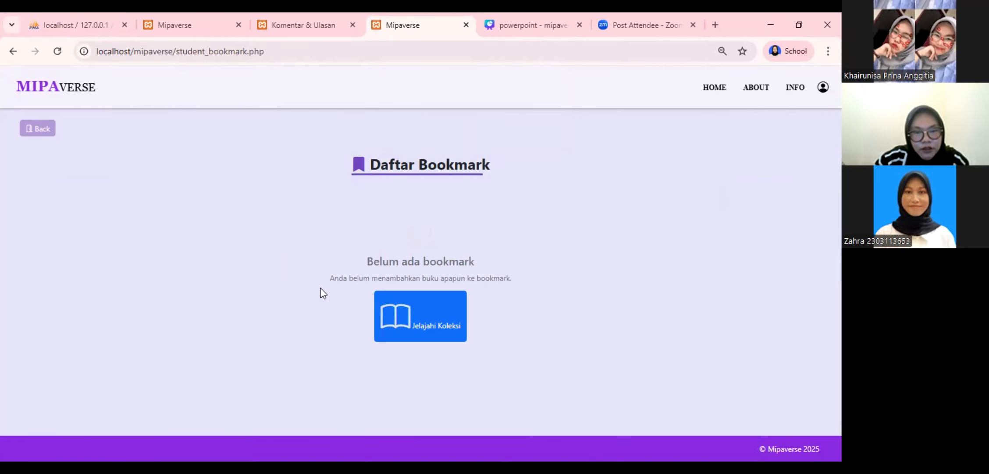
Open Lihat Rekomendasi, review the top Biologi book Biomolekul, then return to Koleksi Populer
{"action": "left_click", "coordinate": [36, 130]}
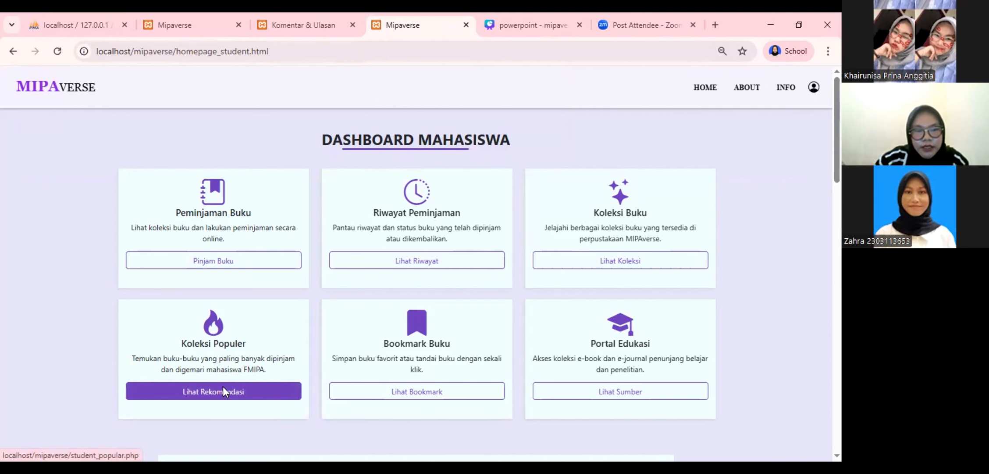
{"action": "left_click", "coordinate": [223, 387]}
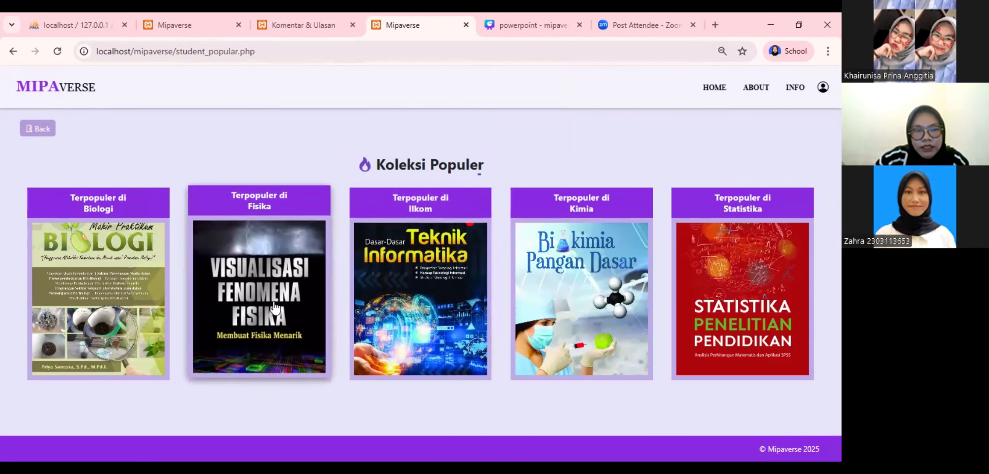
{"action": "left_click", "coordinate": [156, 310]}
{"action": "scroll", "coordinate": [329, 281], "scroll_direction": "down", "scroll_amount": 3}
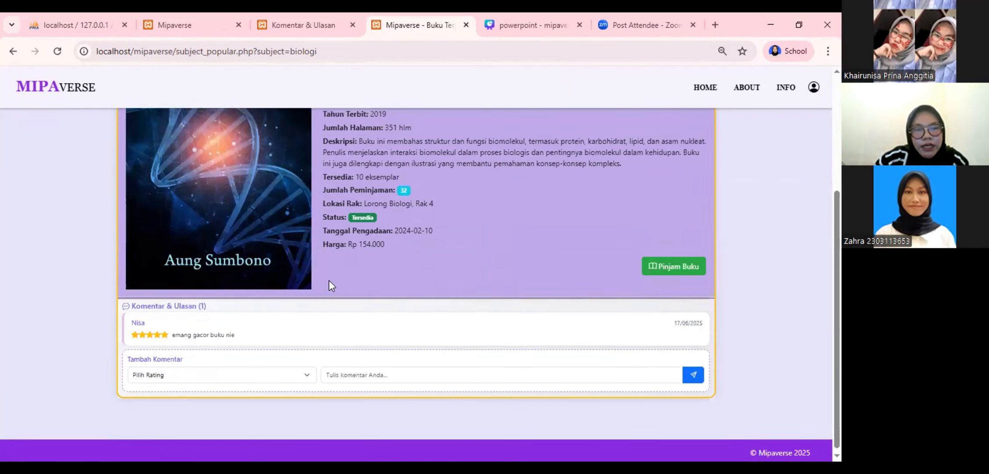
{"action": "scroll", "coordinate": [330, 285], "scroll_direction": "up", "scroll_amount": 4}
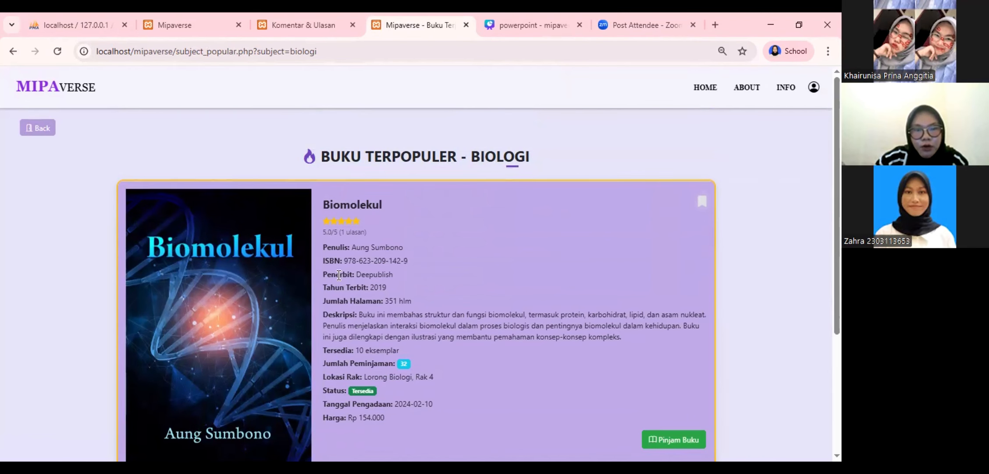
{"action": "scroll", "coordinate": [339, 275], "scroll_direction": "down", "scroll_amount": 2}
{"action": "scroll", "coordinate": [101, 130], "scroll_direction": "up", "scroll_amount": 2}
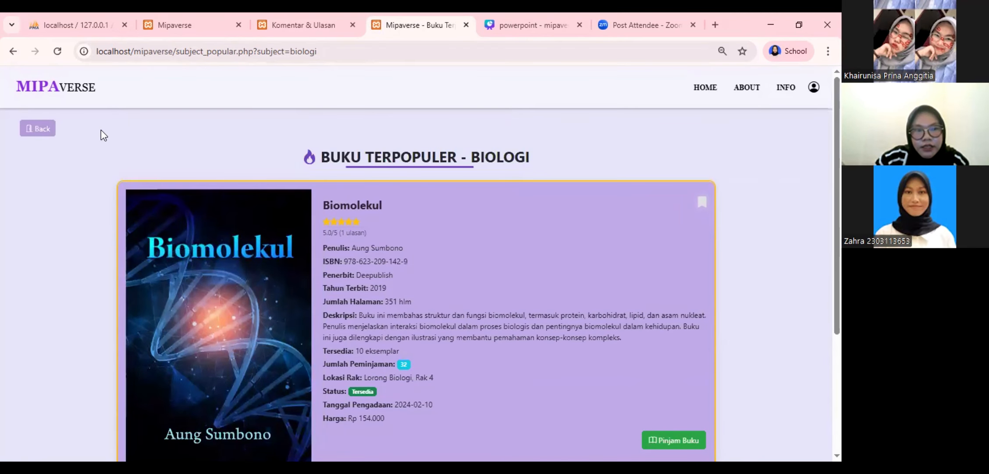
{"action": "left_click", "coordinate": [48, 128]}
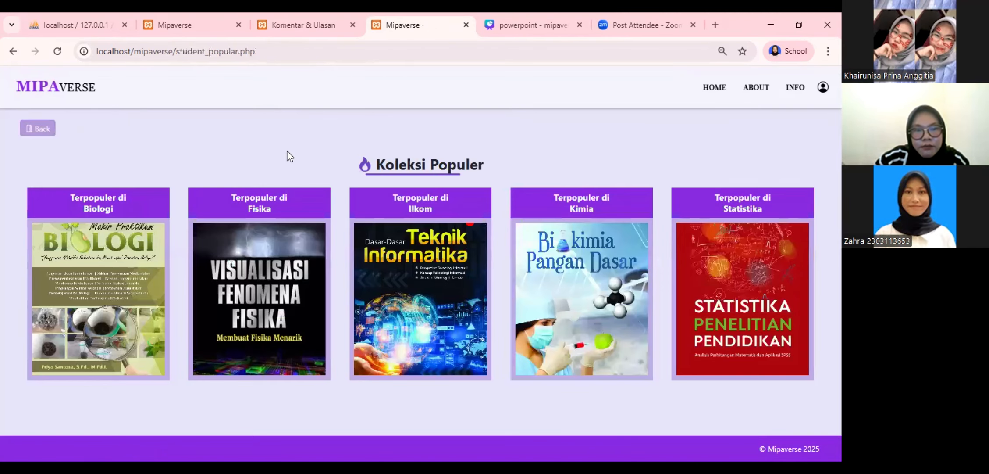
Return to the admin dashboard and open the Atur Koleksi popular-collection management page
{"action": "left_click", "coordinate": [190, 13]}
{"action": "left_click", "coordinate": [302, 13]}
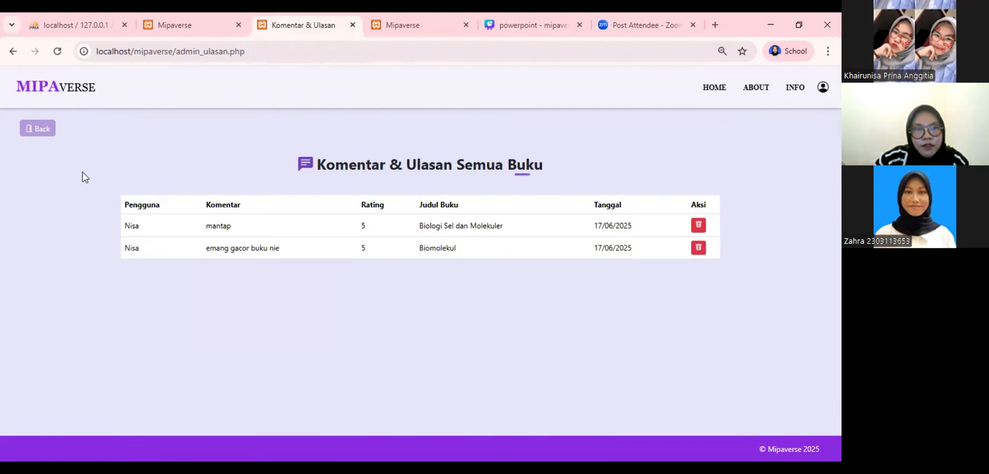
{"action": "left_click", "coordinate": [44, 128]}
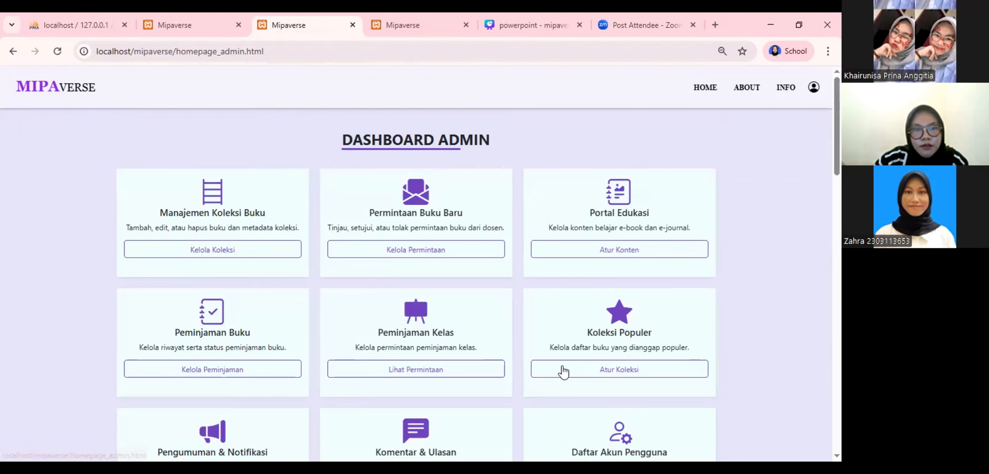
{"action": "scroll", "coordinate": [563, 372], "scroll_direction": "down", "scroll_amount": 1}
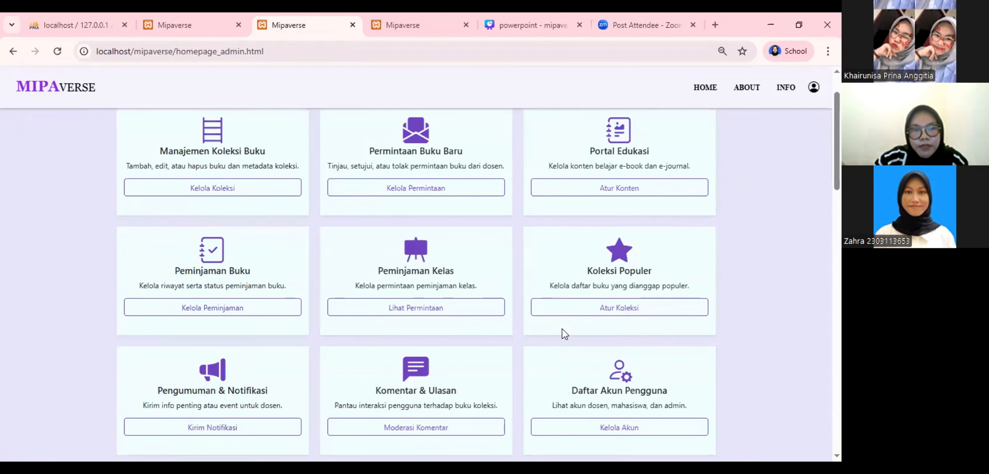
{"action": "scroll", "coordinate": [563, 331], "scroll_direction": "down", "scroll_amount": 1}
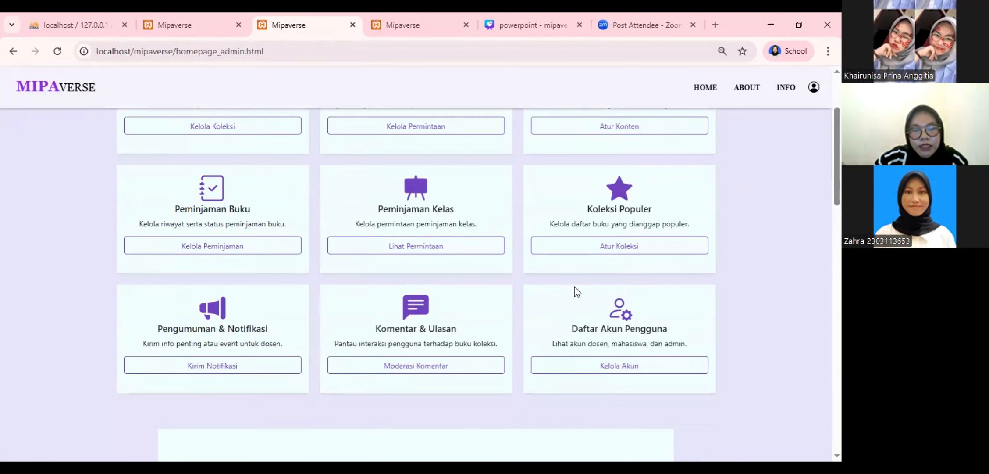
{"action": "left_click", "coordinate": [649, 249]}
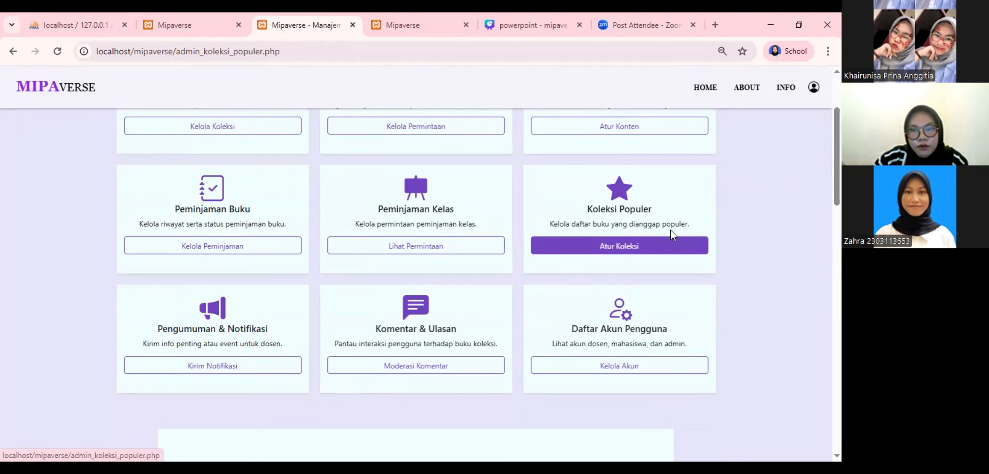
{"action": "scroll", "coordinate": [414, 233], "scroll_direction": "down", "scroll_amount": 1}
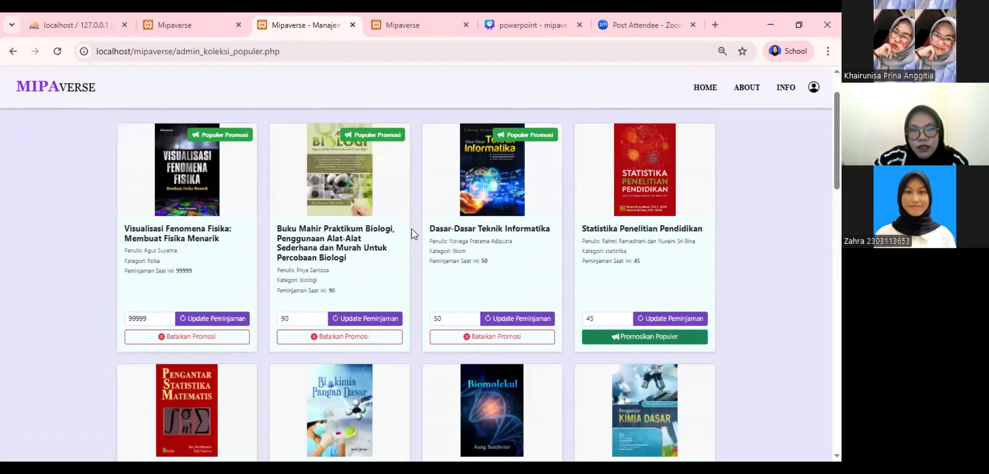
Check the student's most popular Statistika book, then return to the admin management page
{"action": "left_click", "coordinate": [408, 26]}
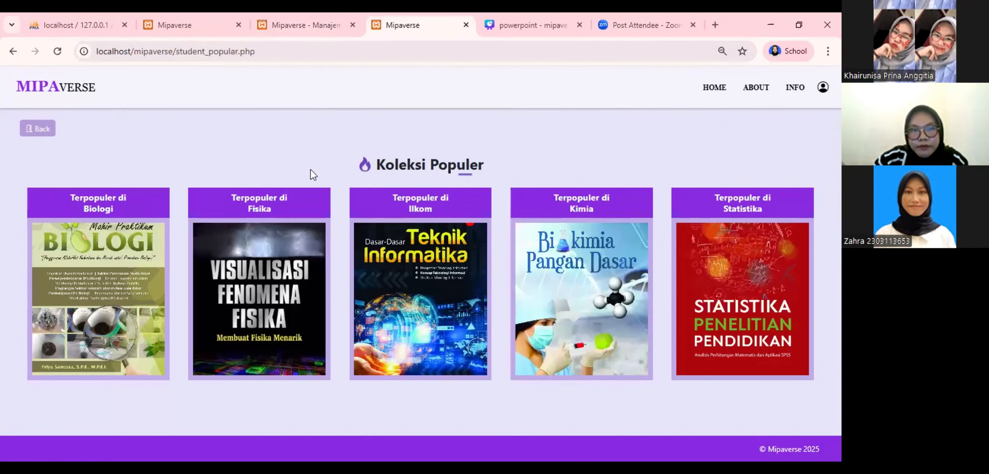
{"action": "left_click", "coordinate": [765, 261]}
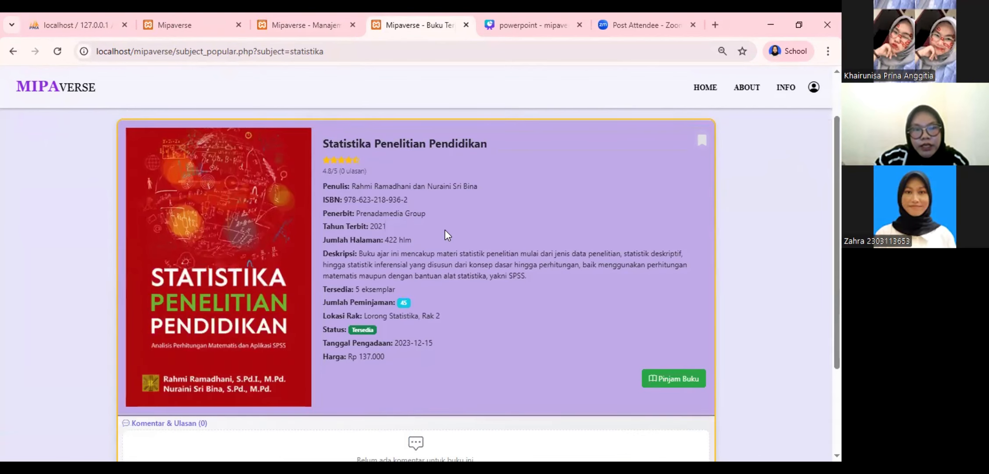
{"action": "scroll", "coordinate": [444, 229], "scroll_direction": "up", "scroll_amount": 2}
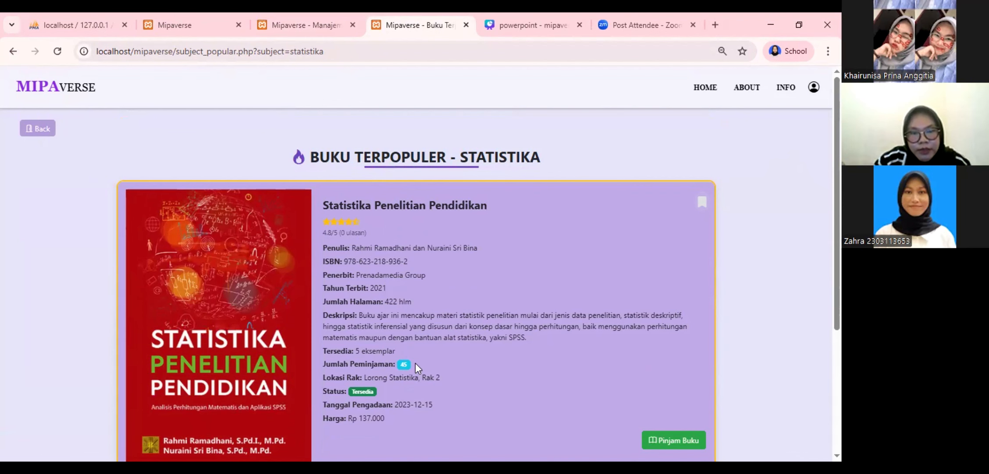
{"action": "left_click", "coordinate": [316, 13]}
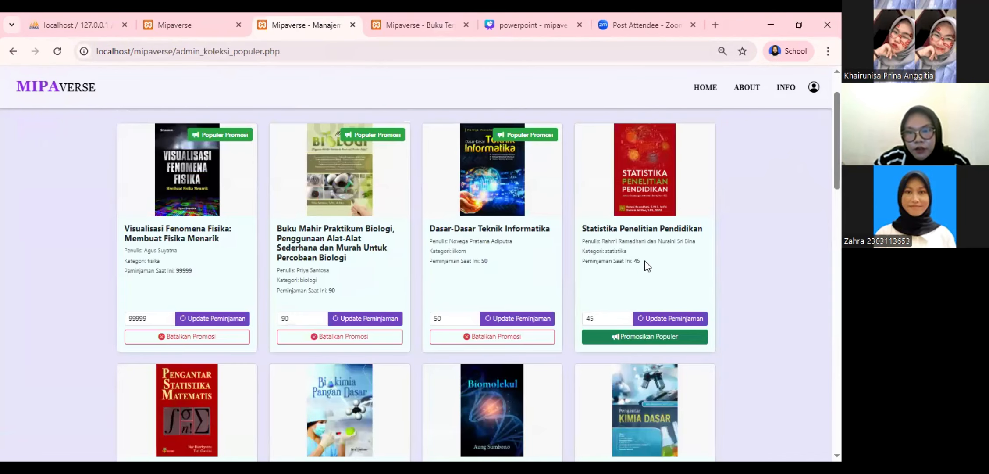
Raise Pengantar Statistika Matematis's loan count from 40 to 50 and save it
{"action": "scroll", "coordinate": [636, 263], "scroll_direction": "down", "scroll_amount": 2}
{"action": "scroll", "coordinate": [637, 190], "scroll_direction": "up", "scroll_amount": 2}
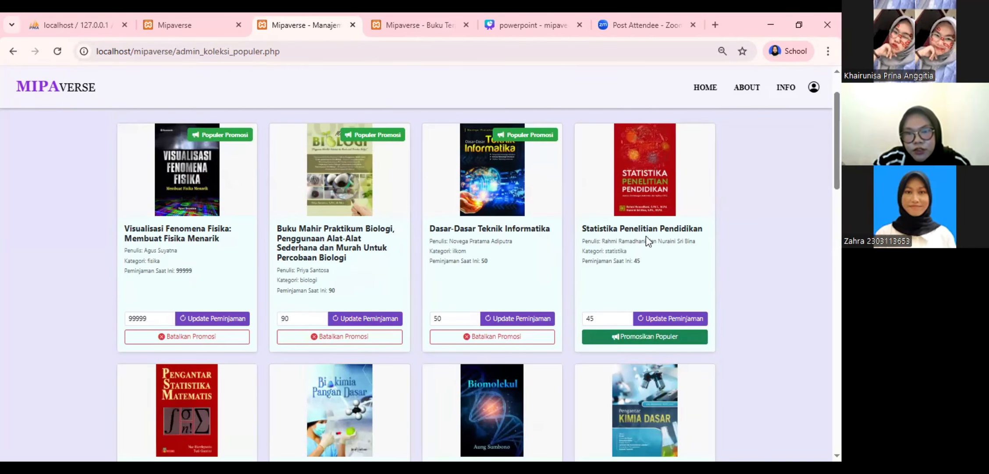
{"action": "scroll", "coordinate": [691, 280], "scroll_direction": "down", "scroll_amount": 6}
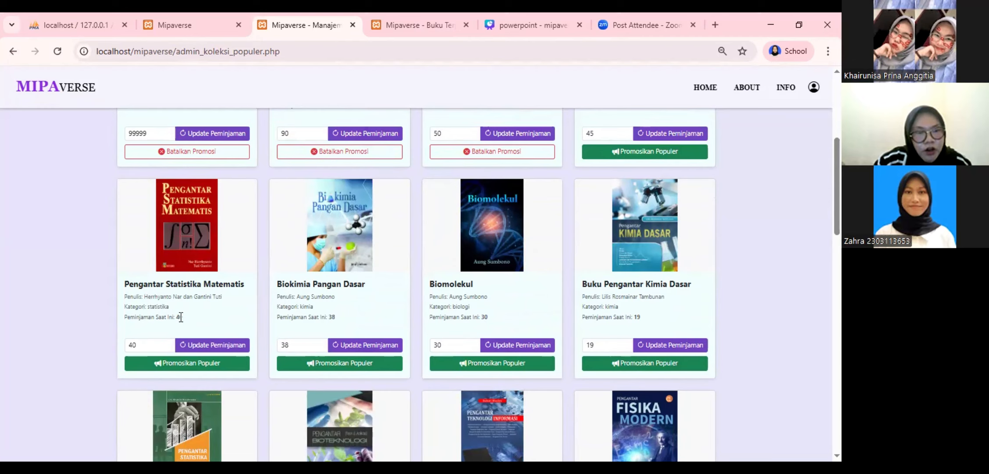
{"action": "left_click", "coordinate": [167, 342]}
{"action": "left_click", "coordinate": [166, 342]}
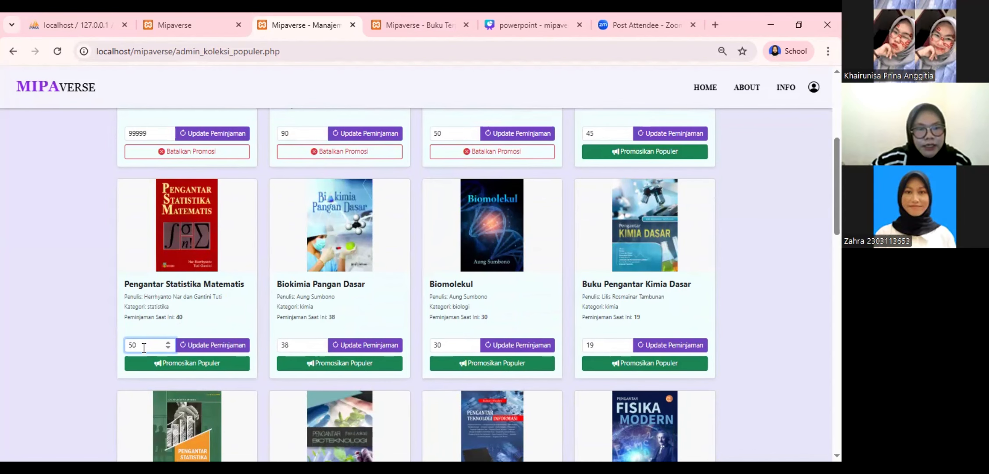
{"action": "left_click", "coordinate": [233, 345]}
Promote Pengantar Statistika Matematis as a popular book with Promosikan Populer
{"action": "scroll", "coordinate": [456, 263], "scroll_direction": "down", "scroll_amount": 1}
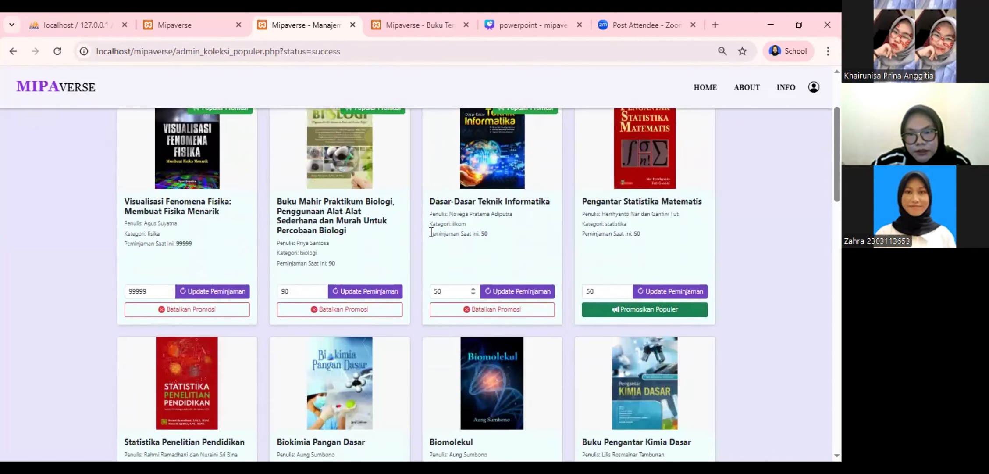
{"action": "scroll", "coordinate": [232, 299], "scroll_direction": "down", "scroll_amount": 3}
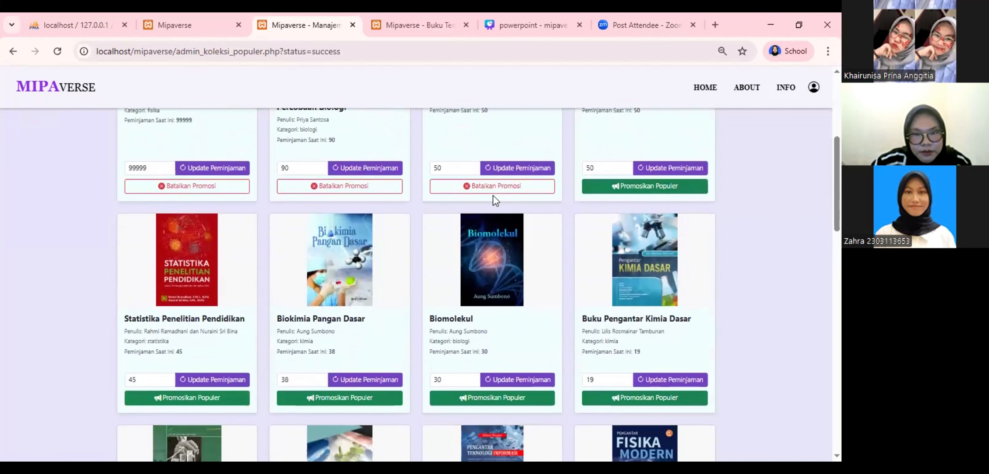
{"action": "scroll", "coordinate": [494, 197], "scroll_direction": "up", "scroll_amount": 3}
{"action": "left_click", "coordinate": [672, 310]}
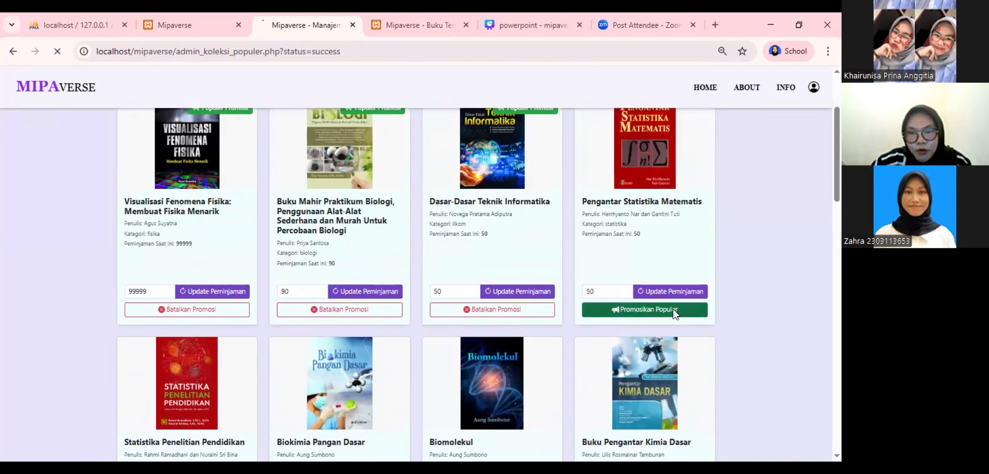
Confirm Pengantar Statistika Matematis, with 50 loans, is the student's top Statistika book, then return to the dashboard
{"action": "scroll", "coordinate": [562, 296], "scroll_direction": "down", "scroll_amount": 1}
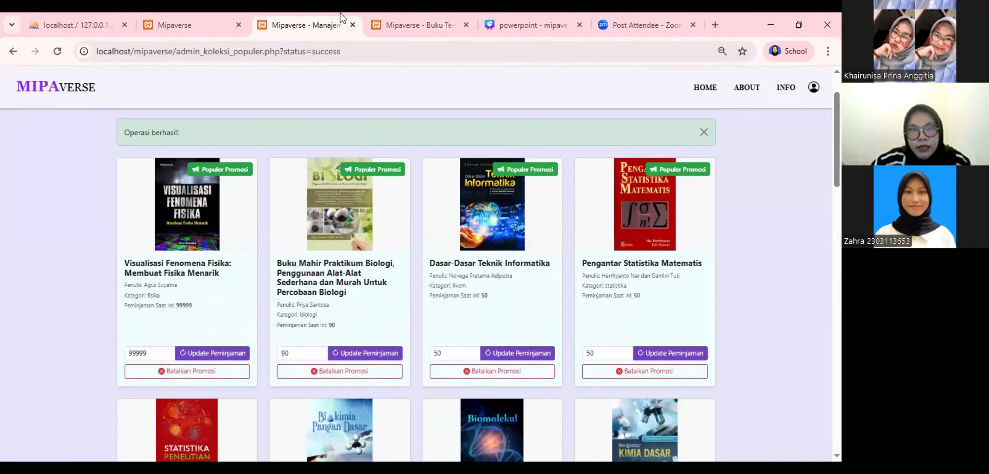
{"action": "left_click", "coordinate": [410, 13]}
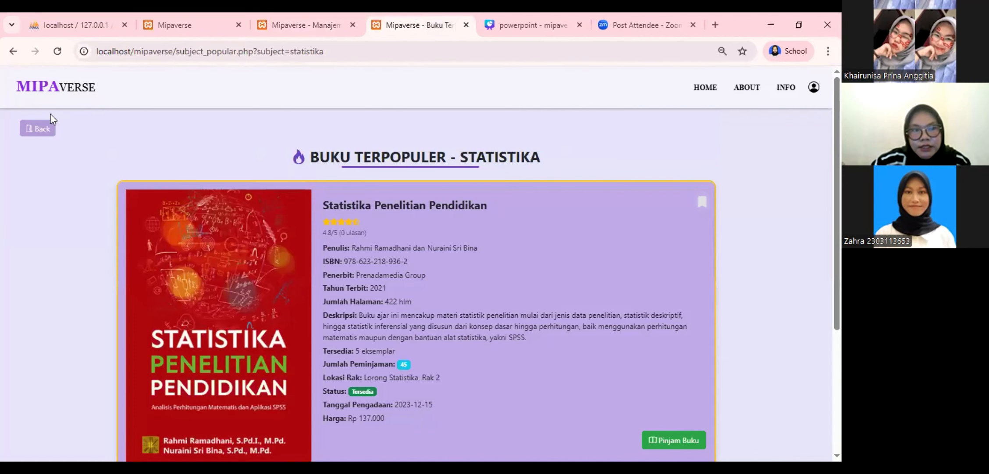
{"action": "left_click", "coordinate": [41, 128]}
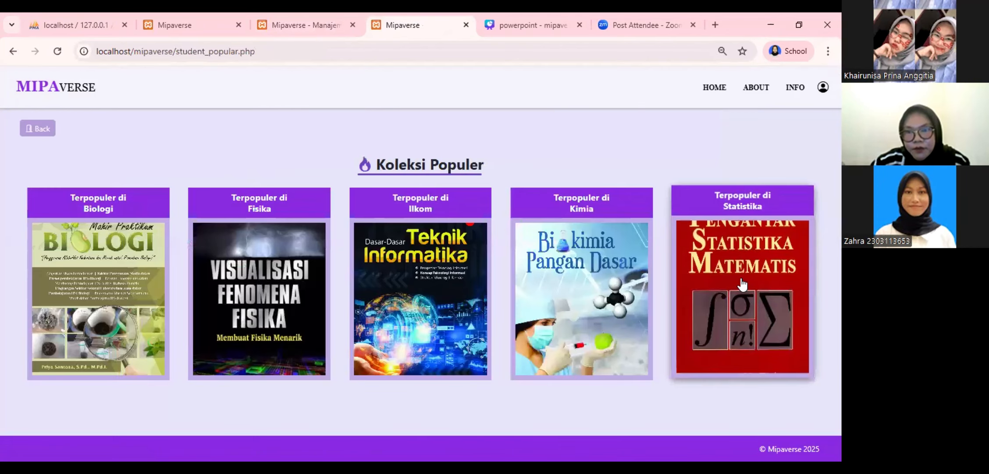
{"action": "left_click", "coordinate": [741, 281]}
{"action": "scroll", "coordinate": [550, 301], "scroll_direction": "down", "scroll_amount": 1}
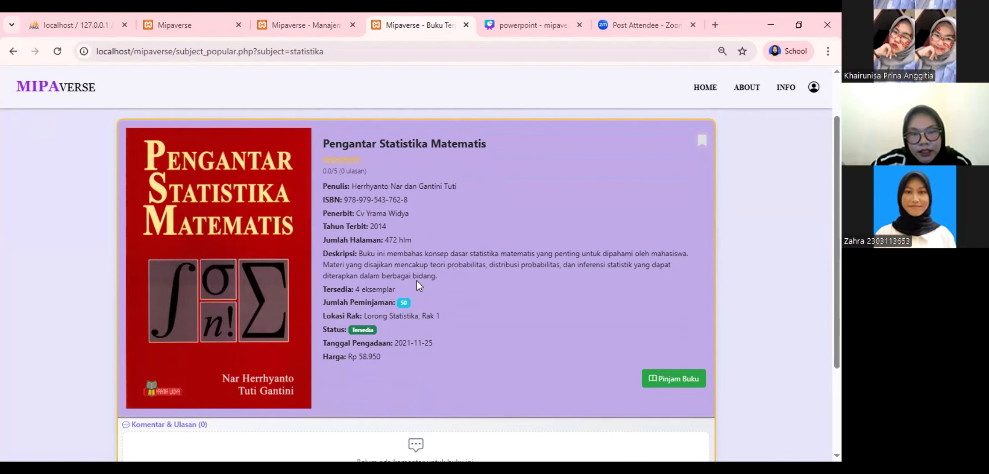
{"action": "scroll", "coordinate": [462, 294], "scroll_direction": "up", "scroll_amount": 2}
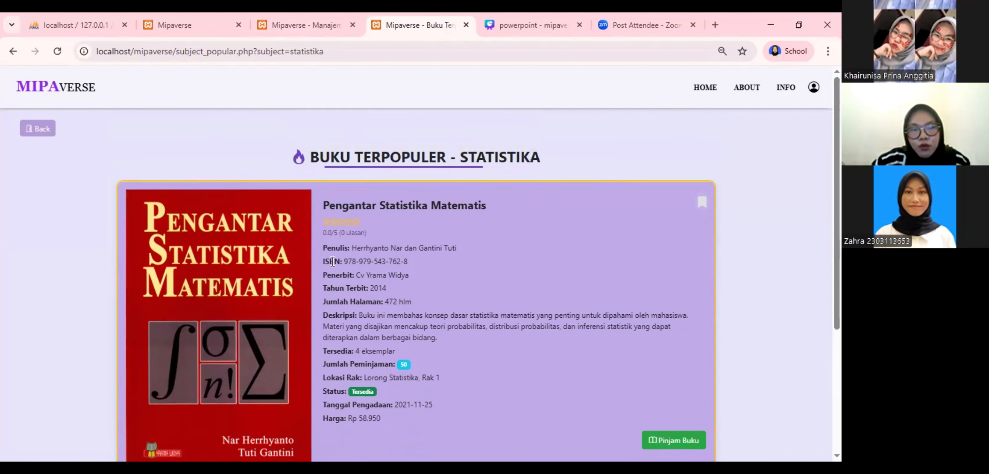
{"action": "left_click", "coordinate": [38, 137]}
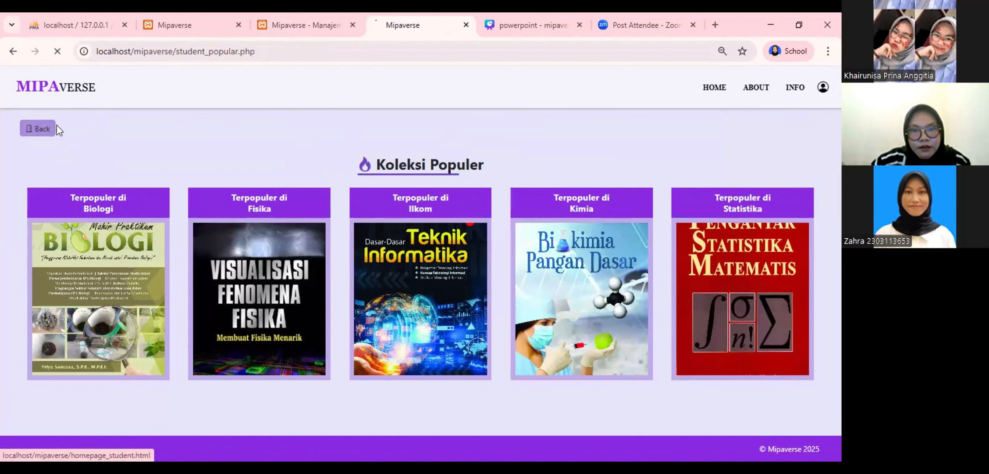
{"action": "left_click", "coordinate": [31, 132]}
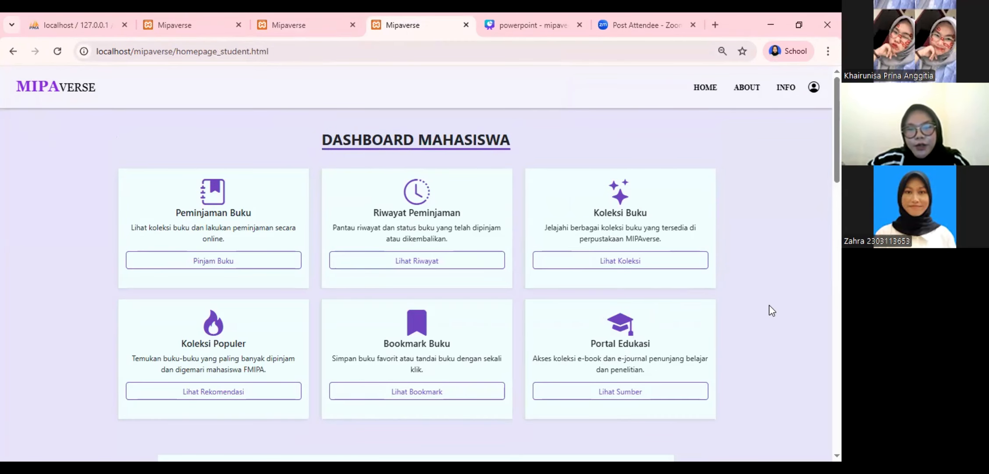
View the student Portal Edukasi resources, then switch to the admin's Manajemen Portal Edukasi page
{"action": "left_click", "coordinate": [622, 390]}
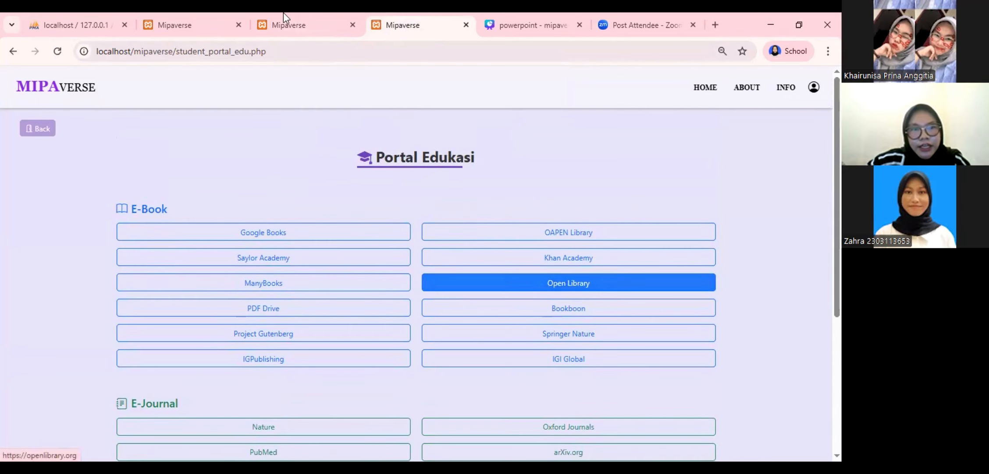
{"action": "left_click", "coordinate": [288, 13]}
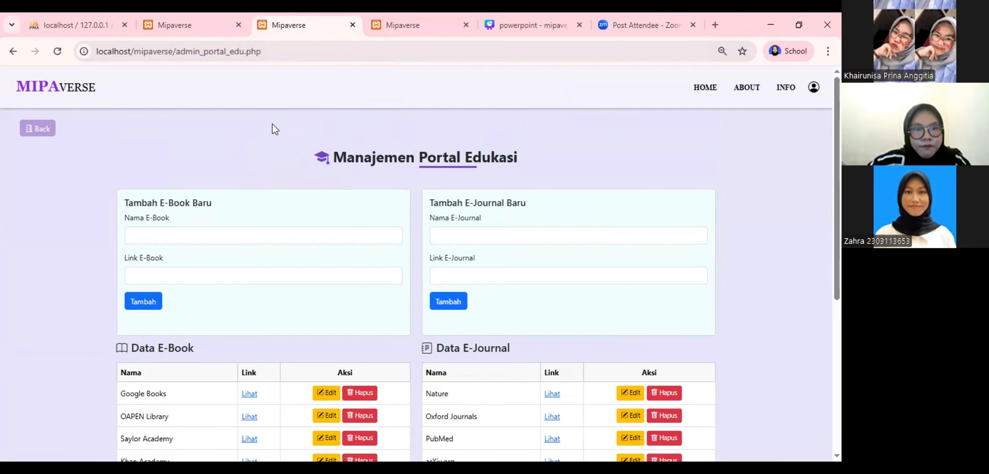
Add an e-book named 'vit' with a Google Drive link, then check it on the student portal
{"action": "left_click", "coordinate": [176, 238]}
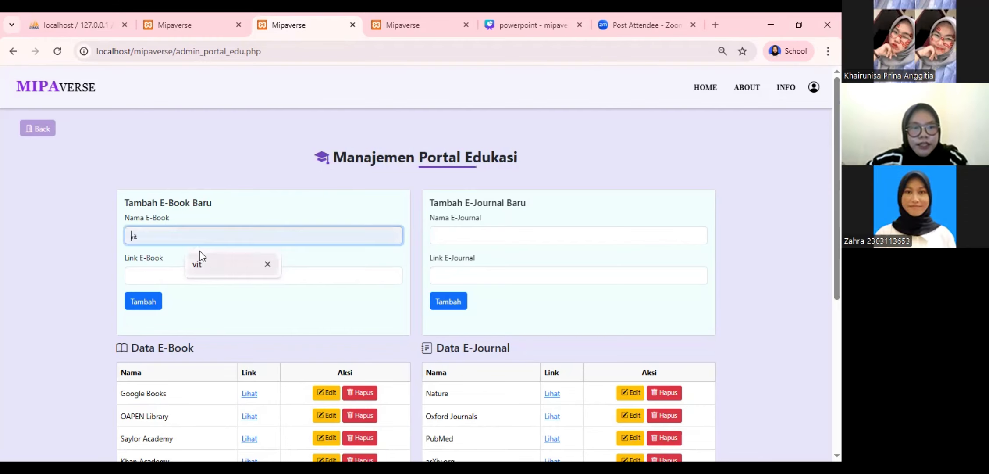
{"action": "left_click", "coordinate": [210, 266]}
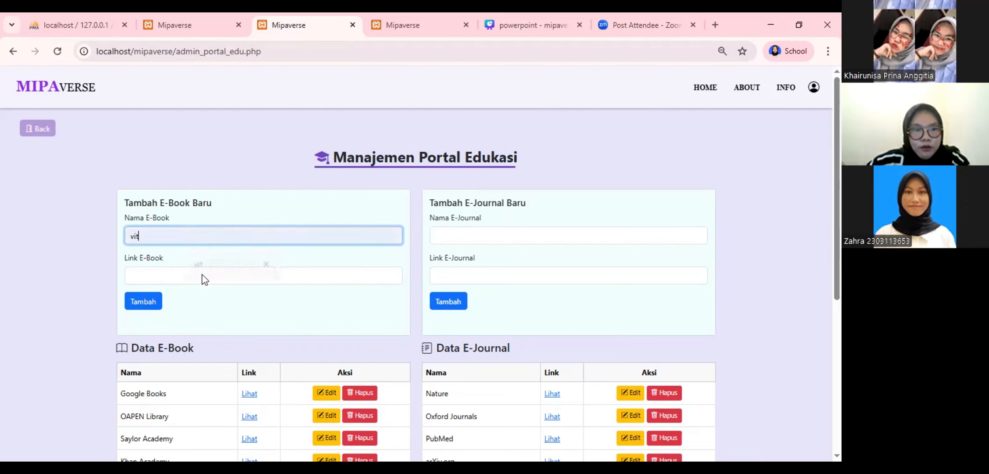
{"action": "left_click", "coordinate": [175, 277]}
{"action": "left_click", "coordinate": [249, 304]}
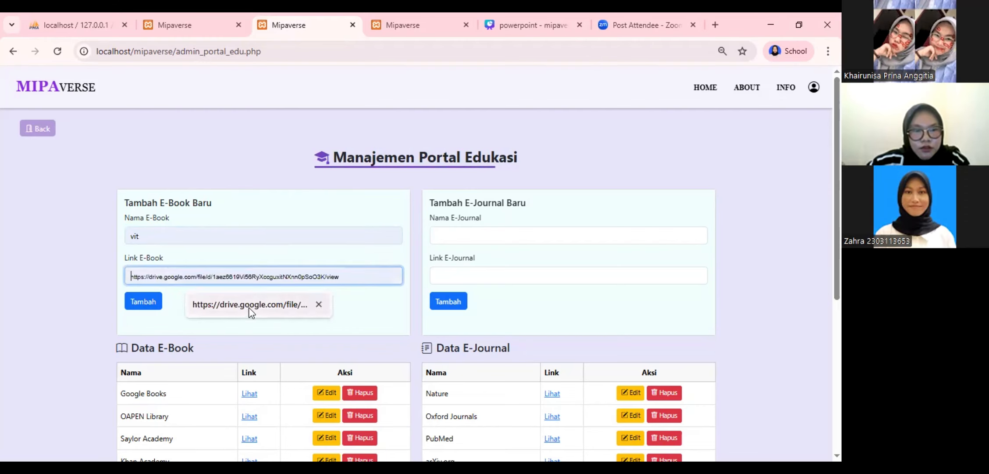
{"action": "left_click", "coordinate": [147, 301]}
{"action": "scroll", "coordinate": [253, 350], "scroll_direction": "down", "scroll_amount": 3}
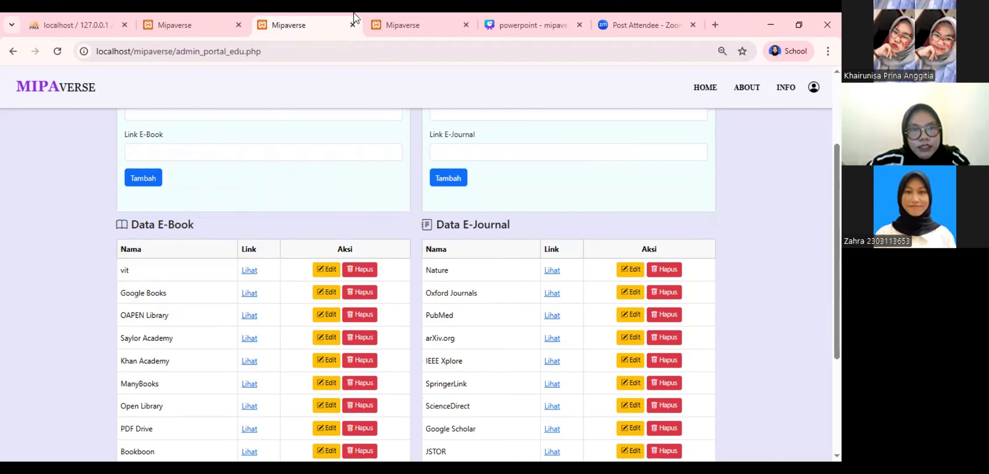
{"action": "left_click", "coordinate": [394, 25]}
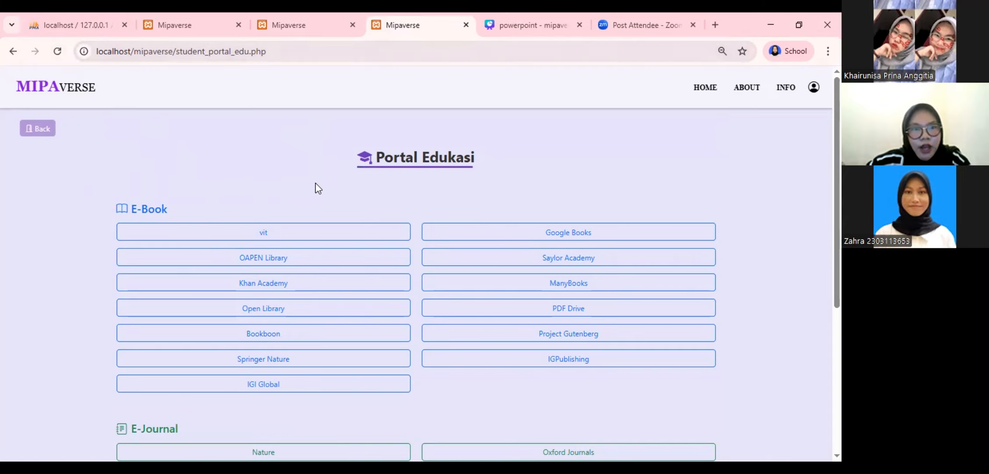
Go back from the student Portal Edukasi to Dashboard Mahasiswa
{"action": "key", "text": "alt+Left"}
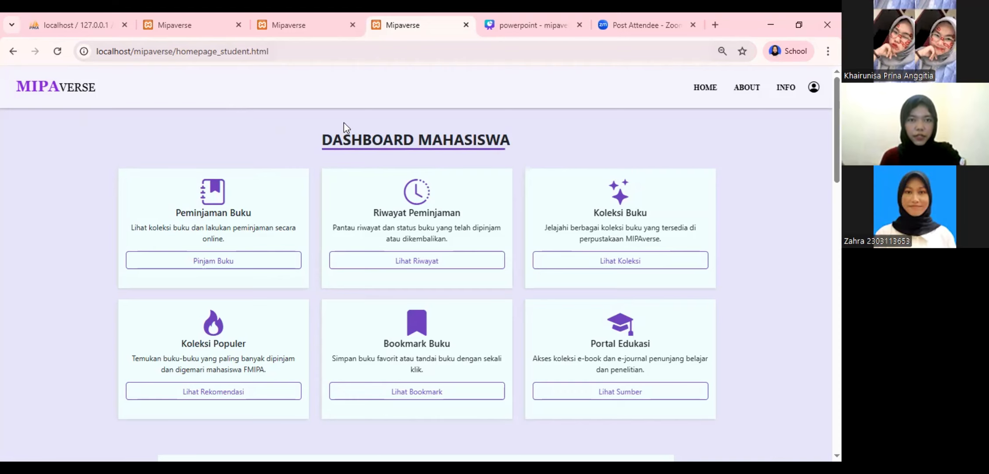
Review the lecturer's notifications about the rejected book request and approved class booking
{"action": "left_click", "coordinate": [176, 26]}
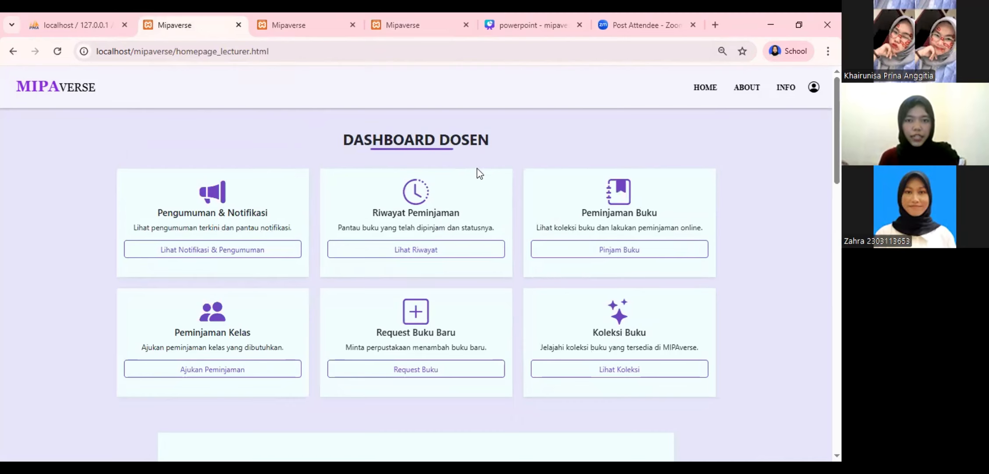
{"action": "left_click", "coordinate": [276, 250]}
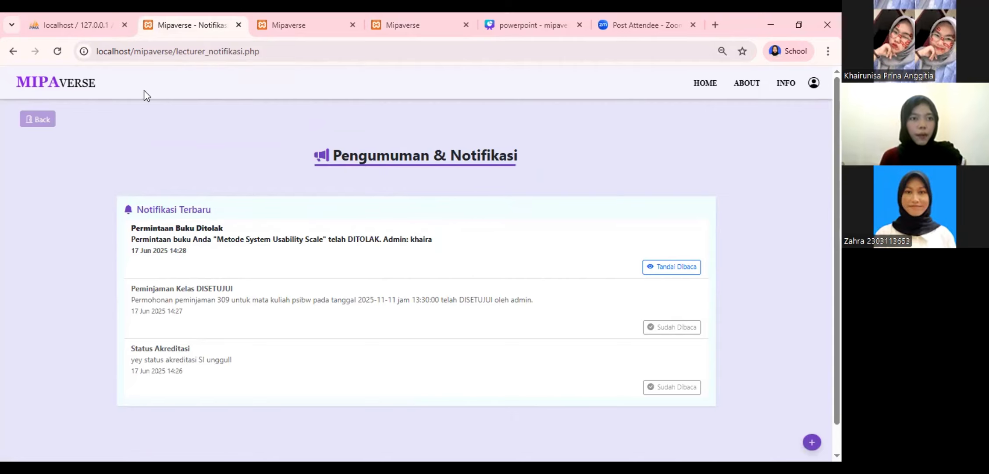
{"action": "left_click", "coordinate": [38, 123]}
Send 'Pengumuman akreditasi SI' reading 'Akreditasi sekarang adalah unggul' to all lecturers
{"action": "left_click", "coordinate": [330, 13]}
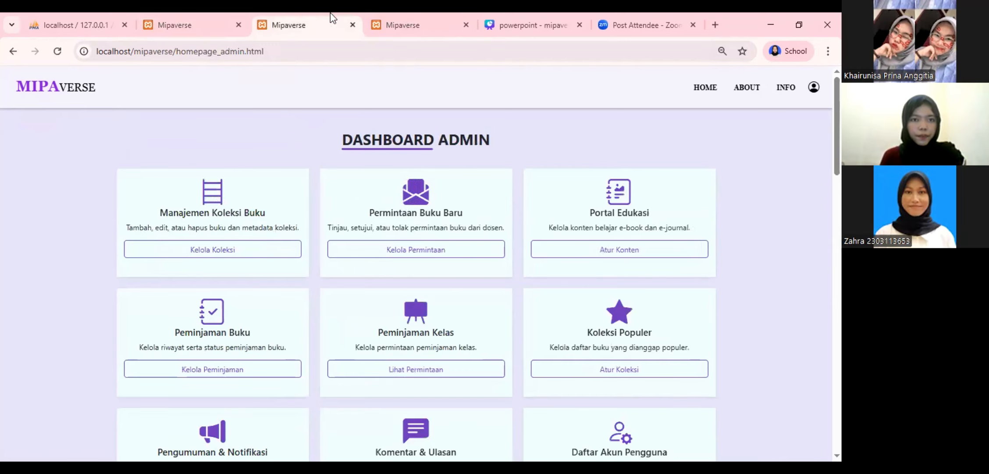
{"action": "scroll", "coordinate": [298, 232], "scroll_direction": "down", "scroll_amount": 2}
{"action": "scroll", "coordinate": [290, 234], "scroll_direction": "down", "scroll_amount": 4}
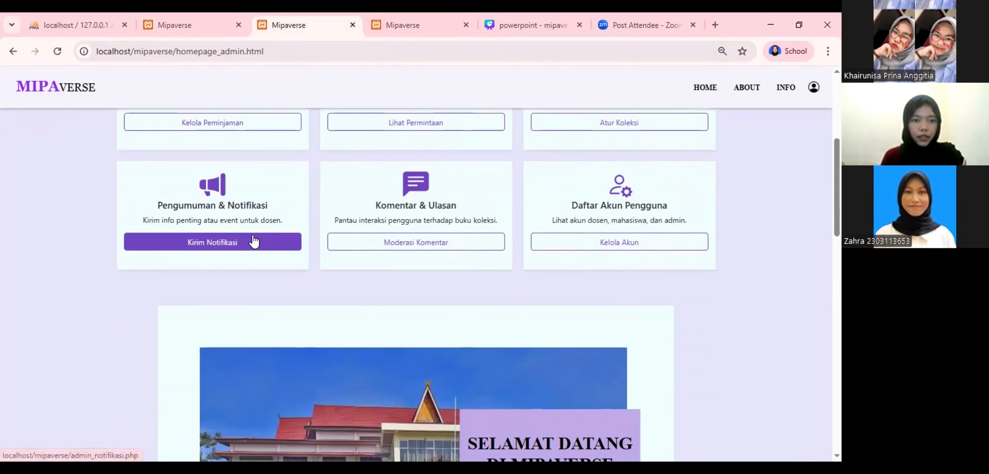
{"action": "left_click", "coordinate": [258, 236]}
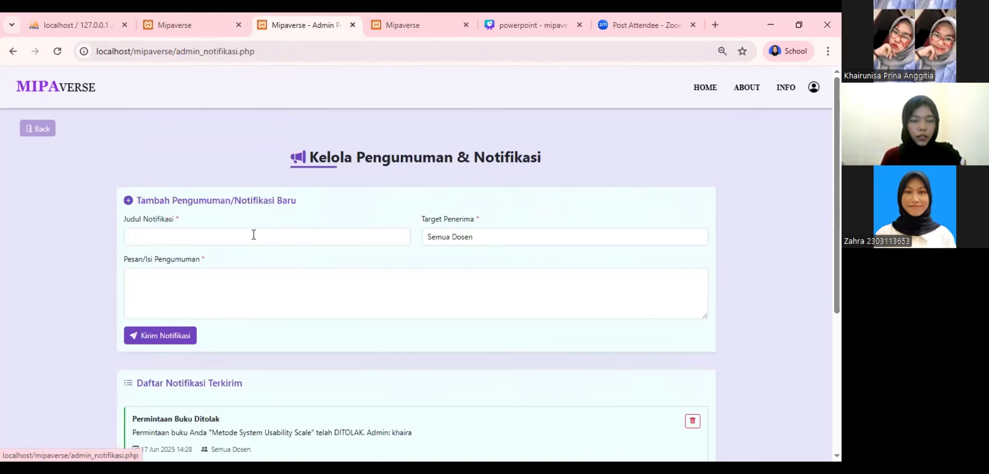
{"action": "left_click", "coordinate": [279, 237]}
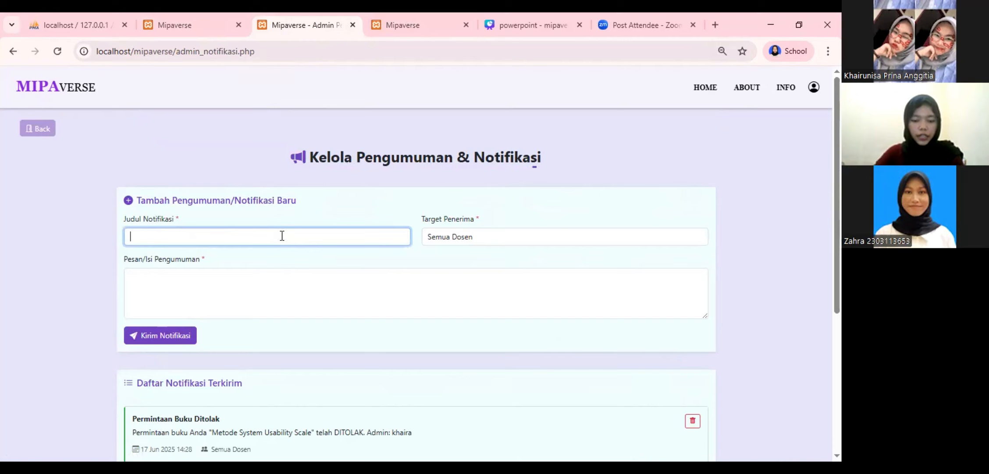
{"action": "type", "text": "Pengu"}
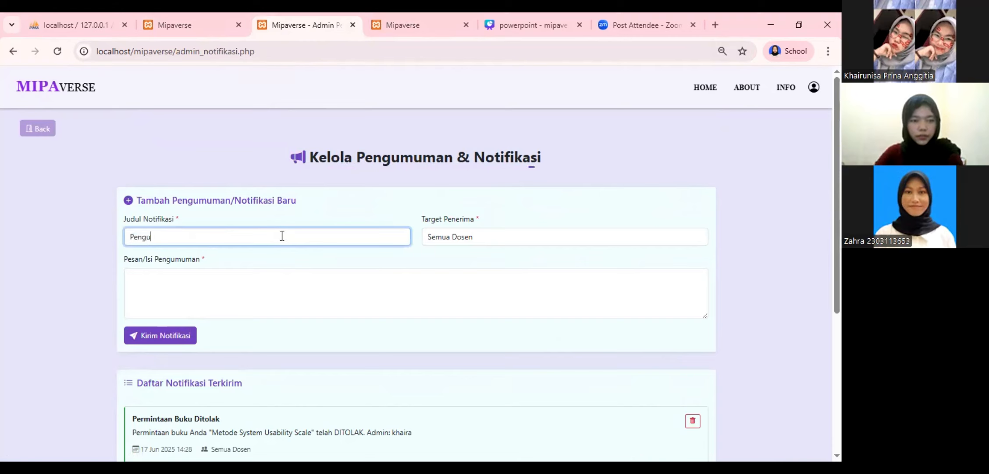
{"action": "type", "text": "muman akred"}
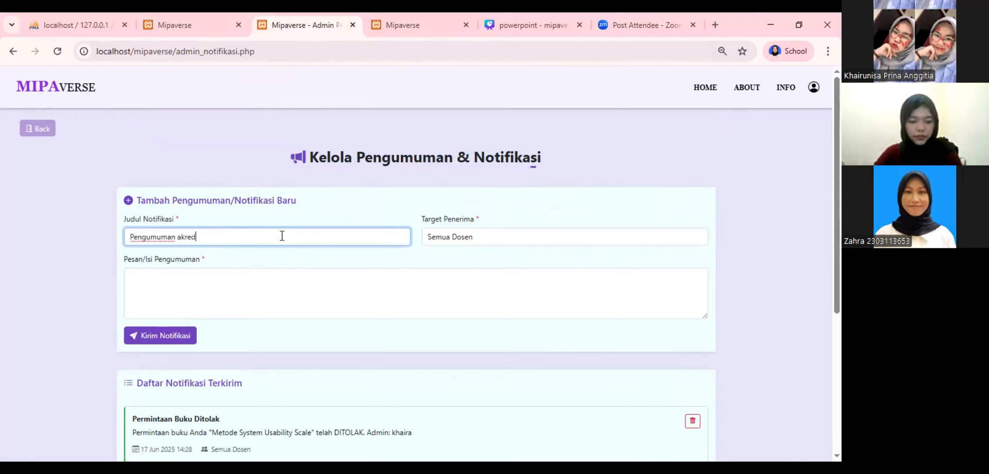
{"action": "type", "text": "itasi SI"}
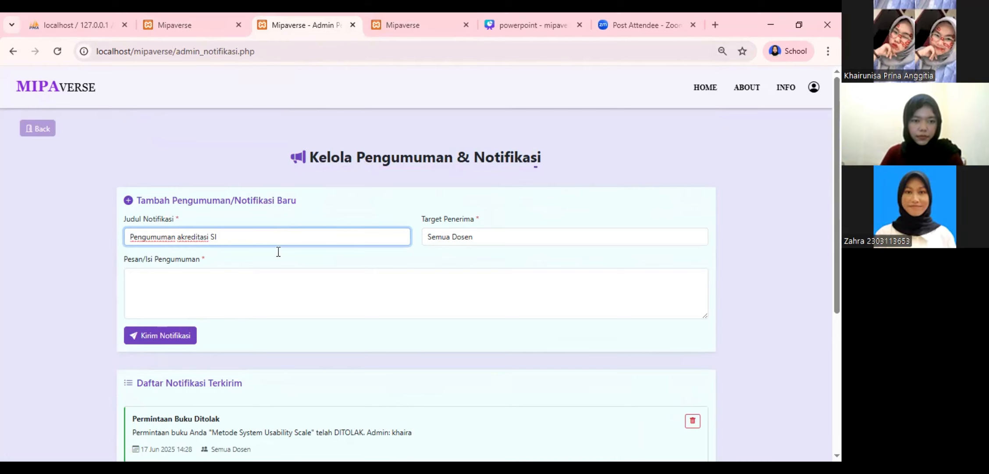
{"action": "left_click", "coordinate": [276, 267]}
{"action": "type", "text": "Akred"}
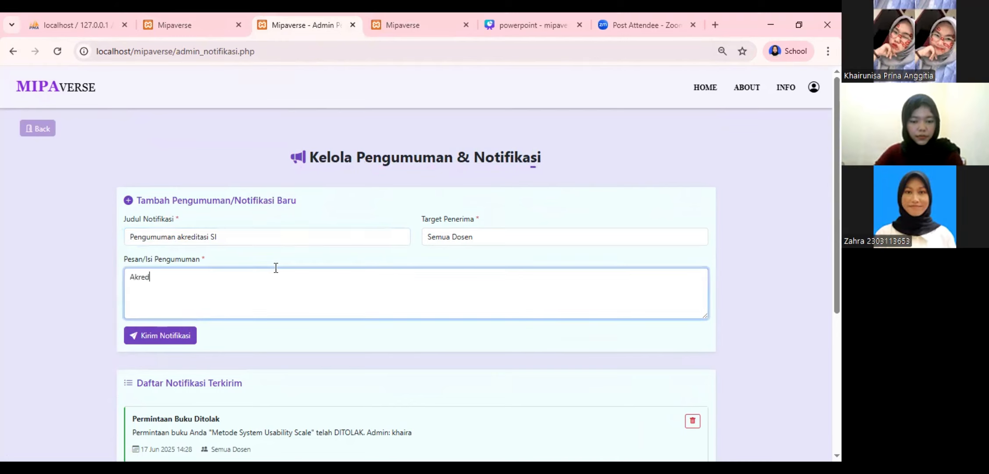
{"action": "type", "text": "itasi s"}
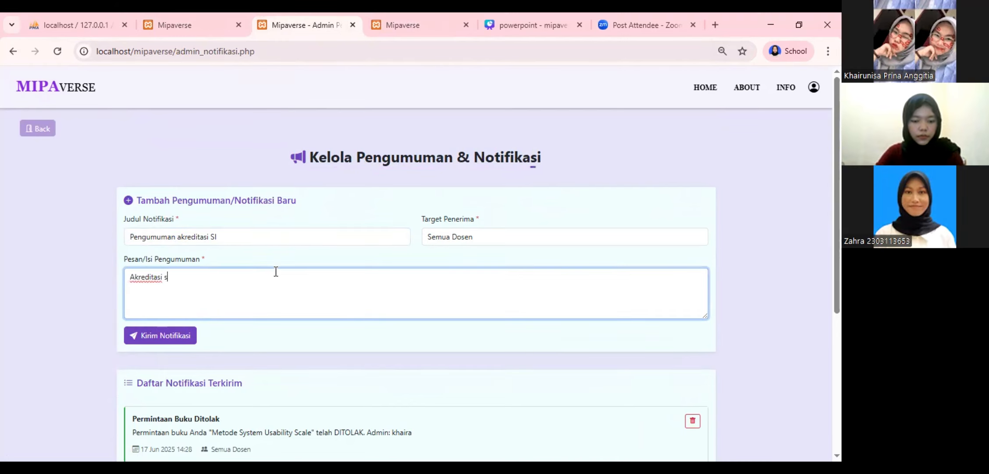
{"action": "type", "text": "ekarang adal"}
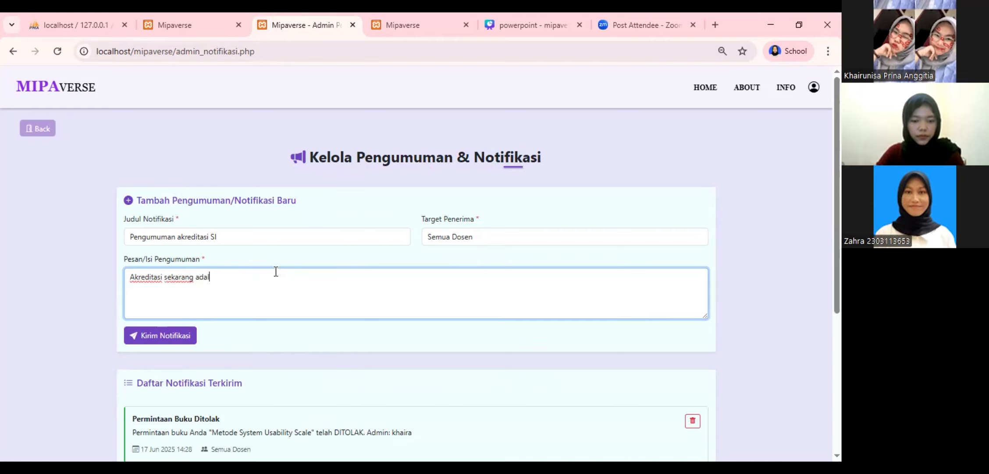
{"action": "type", "text": "ah unggul"}
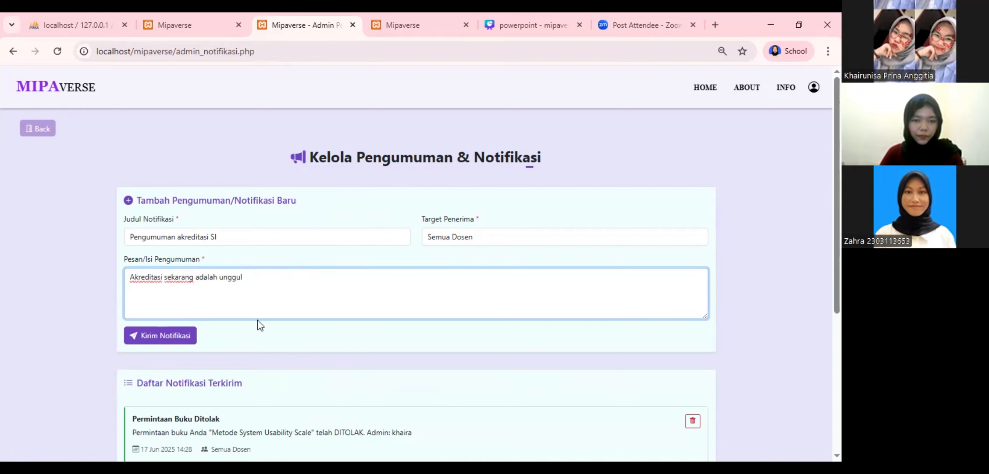
{"action": "left_click", "coordinate": [177, 336]}
Mark the lecturer's Pengumuman akreditasi SI notification as read
{"action": "scroll", "coordinate": [237, 285], "scroll_direction": "down", "scroll_amount": 1}
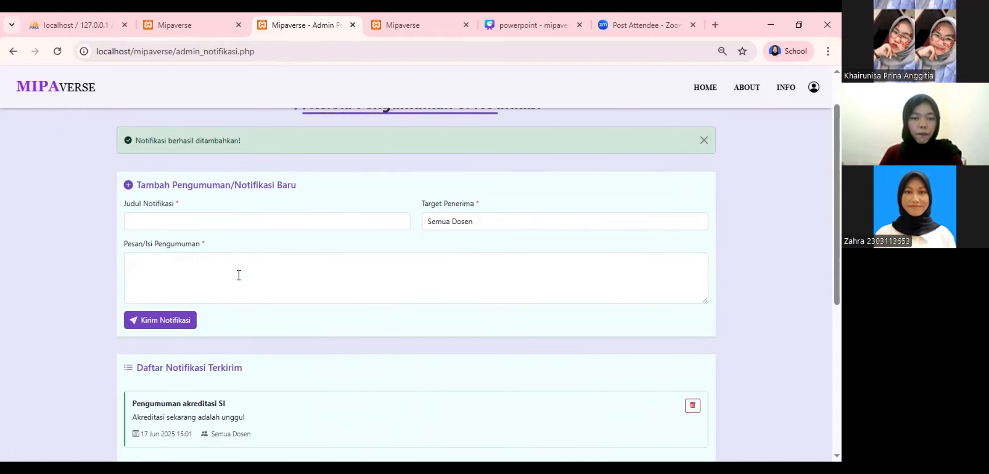
{"action": "scroll", "coordinate": [239, 275], "scroll_direction": "down", "scroll_amount": 2}
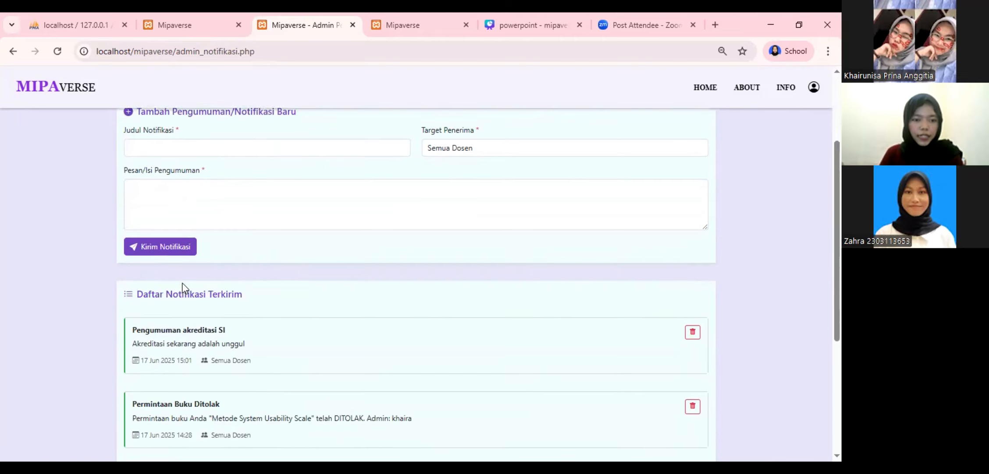
{"action": "scroll", "coordinate": [182, 285], "scroll_direction": "down", "scroll_amount": 1}
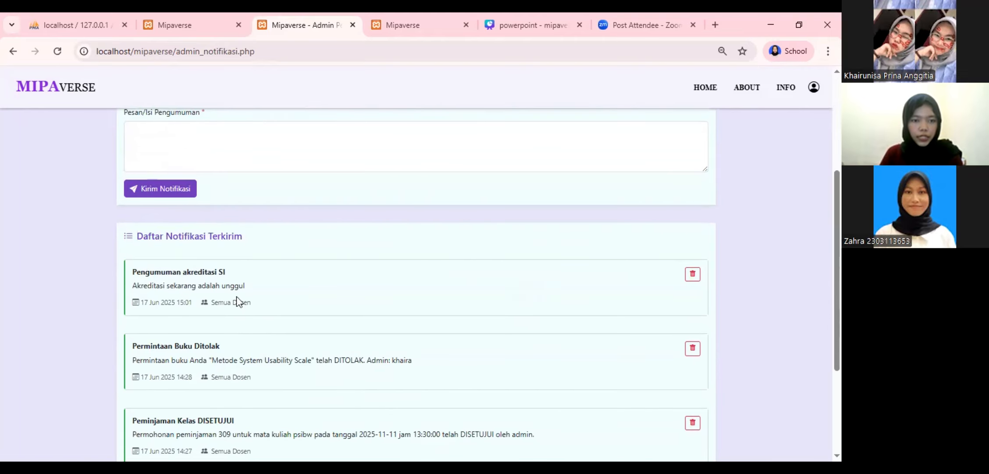
{"action": "left_click_drag", "start_coordinate": [236, 296], "coordinate": [354, 322]}
{"action": "left_click", "coordinate": [333, 237]}
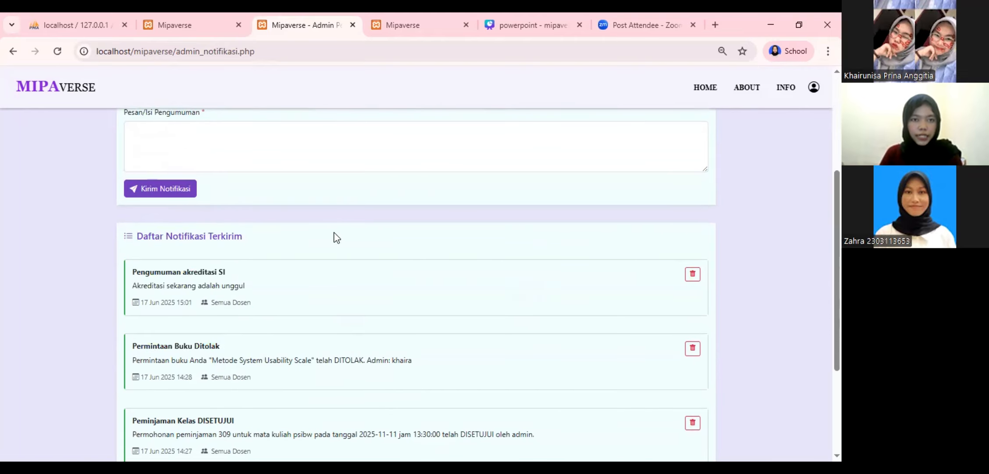
{"action": "left_click", "coordinate": [182, 22]}
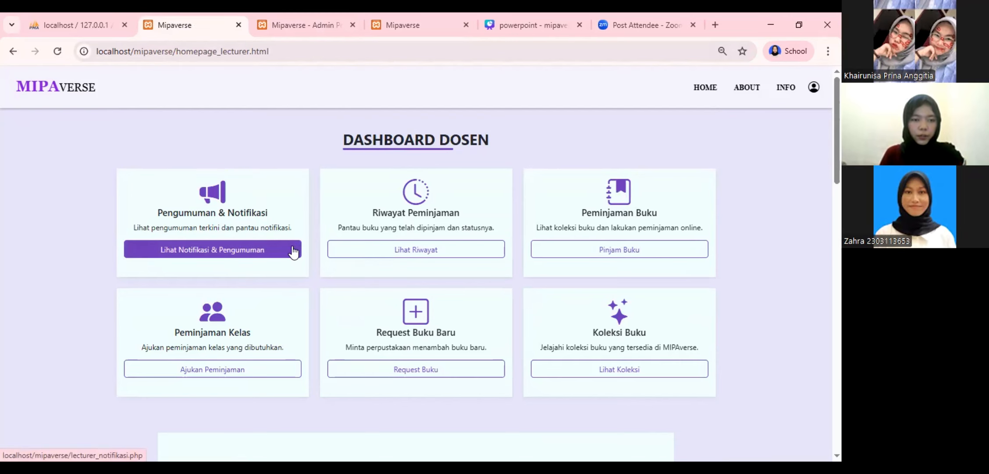
{"action": "left_click", "coordinate": [293, 251]}
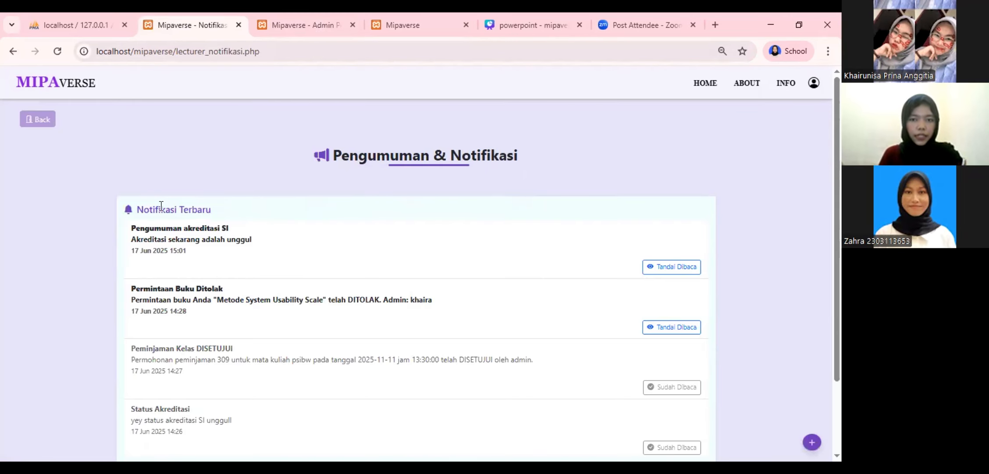
{"action": "left_click", "coordinate": [680, 273]}
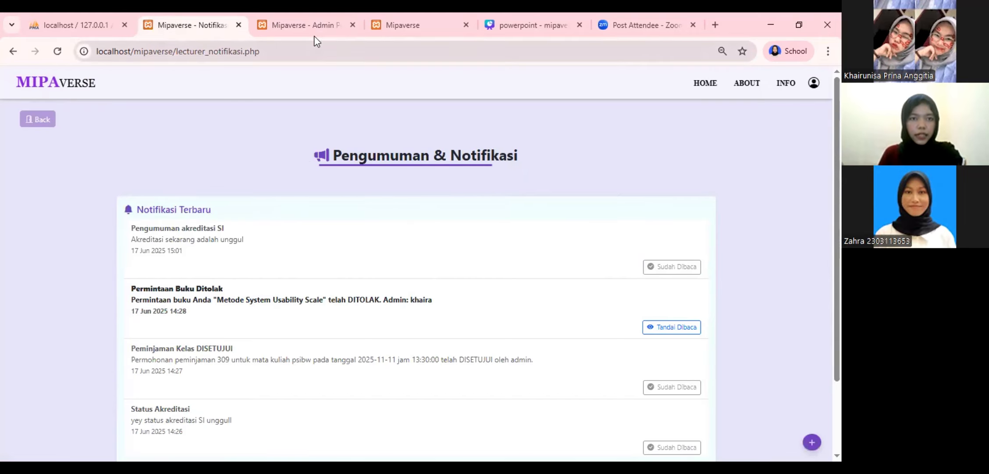
Delete the Pengumuman akreditasi SI notification from the admin's sent list, confirming with OK
{"action": "left_click", "coordinate": [302, 25]}
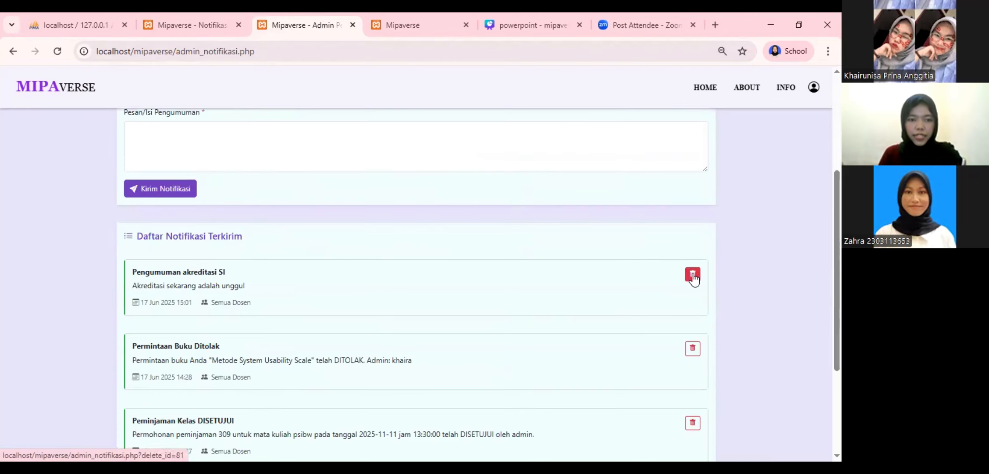
{"action": "left_click", "coordinate": [693, 276]}
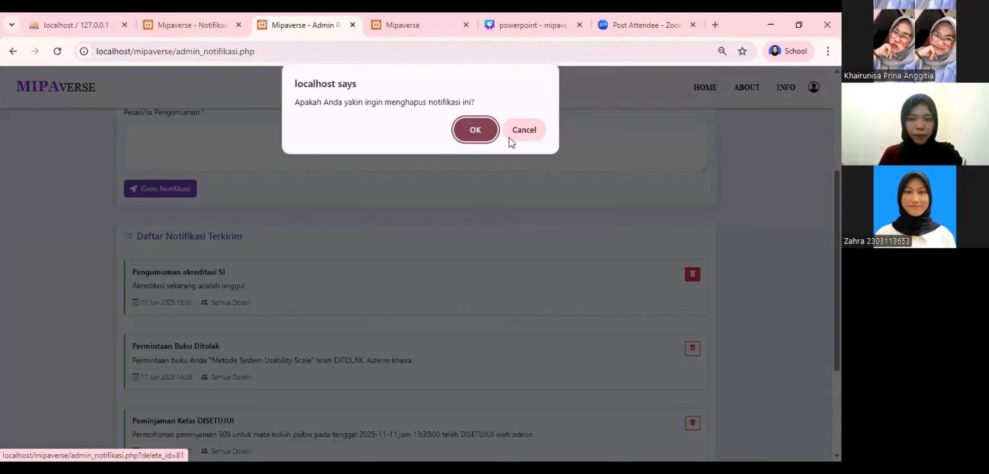
{"action": "left_click", "coordinate": [475, 130]}
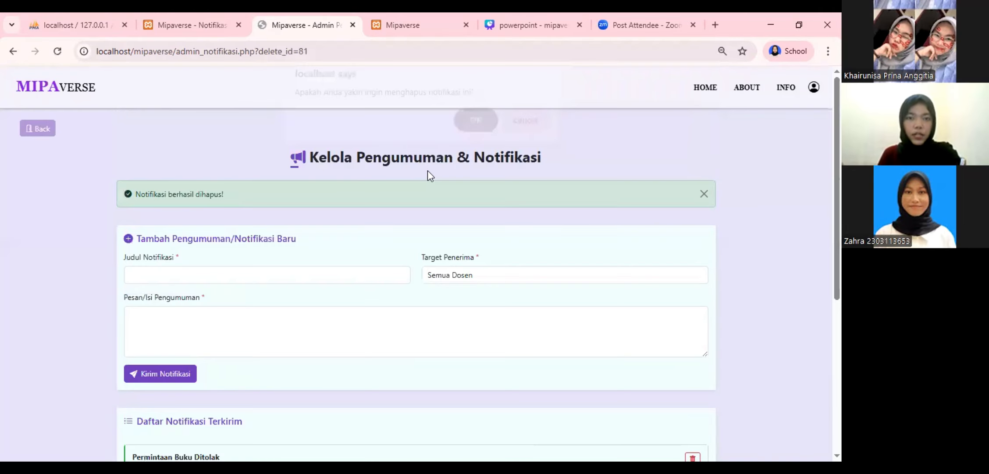
{"action": "left_click", "coordinate": [63, 131]}
{"action": "left_click", "coordinate": [403, 24]}
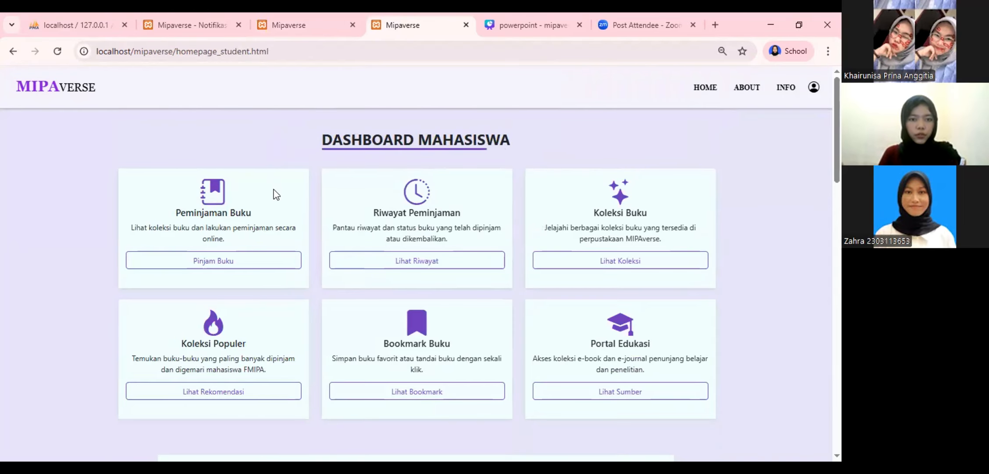
In the lecturer's class booking form, choose class 309 and course psibw
{"action": "scroll", "coordinate": [440, 252], "scroll_direction": "down", "scroll_amount": 2}
{"action": "scroll", "coordinate": [441, 251], "scroll_direction": "up", "scroll_amount": 2}
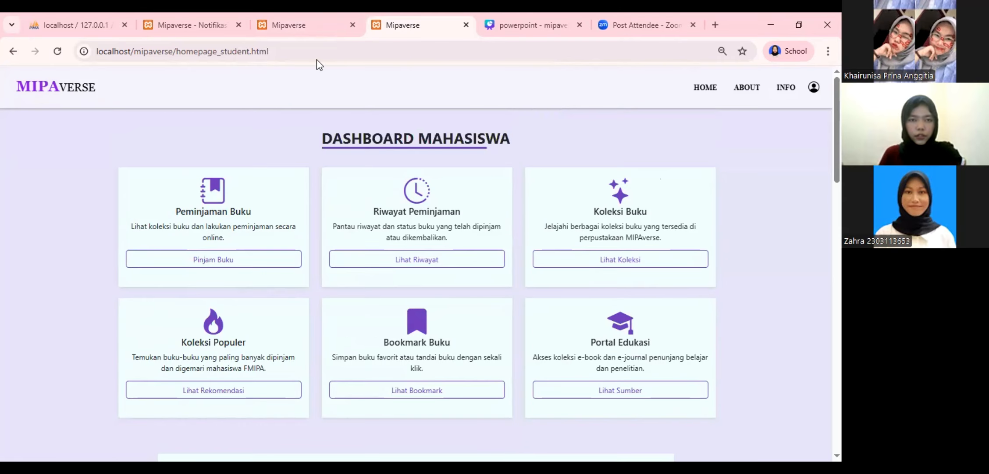
{"action": "left_click", "coordinate": [300, 24]}
{"action": "scroll", "coordinate": [382, 237], "scroll_direction": "down", "scroll_amount": 2}
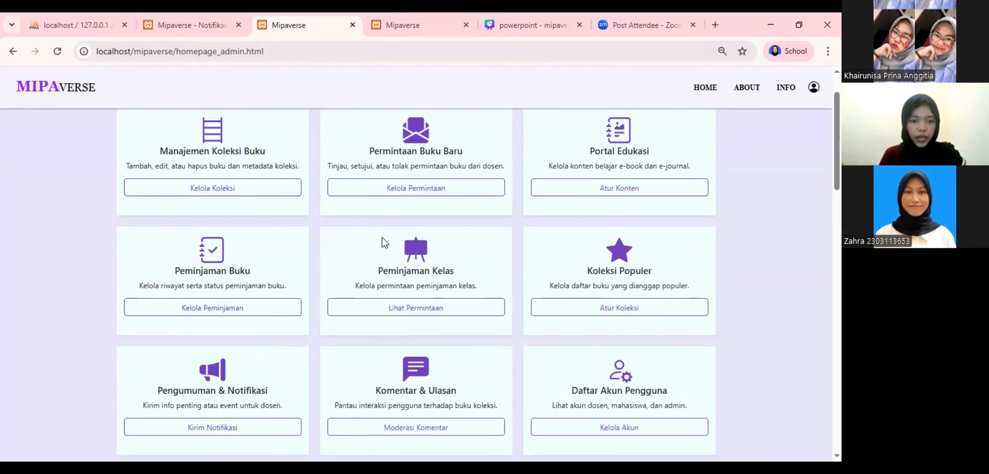
{"action": "key", "text": "ctrl+Page_Up"}
{"action": "scroll", "coordinate": [246, 312], "scroll_direction": "down", "scroll_amount": 1}
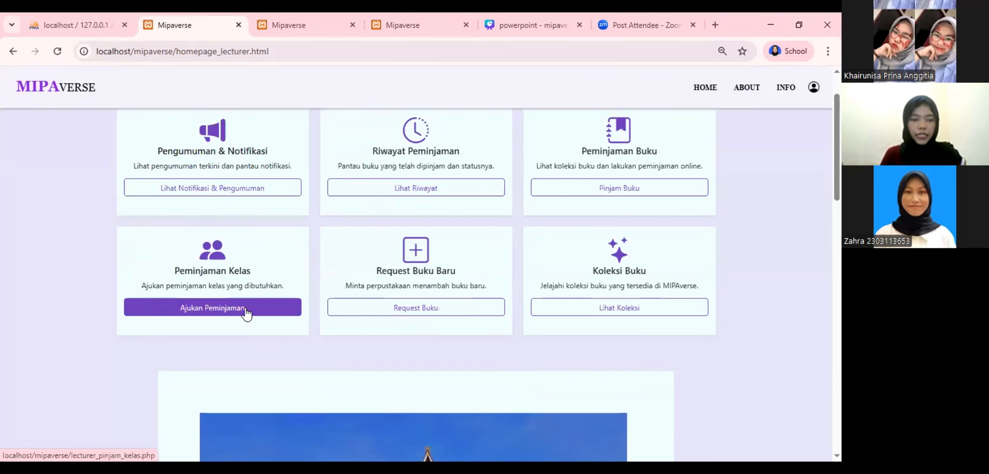
{"action": "left_click", "coordinate": [246, 308]}
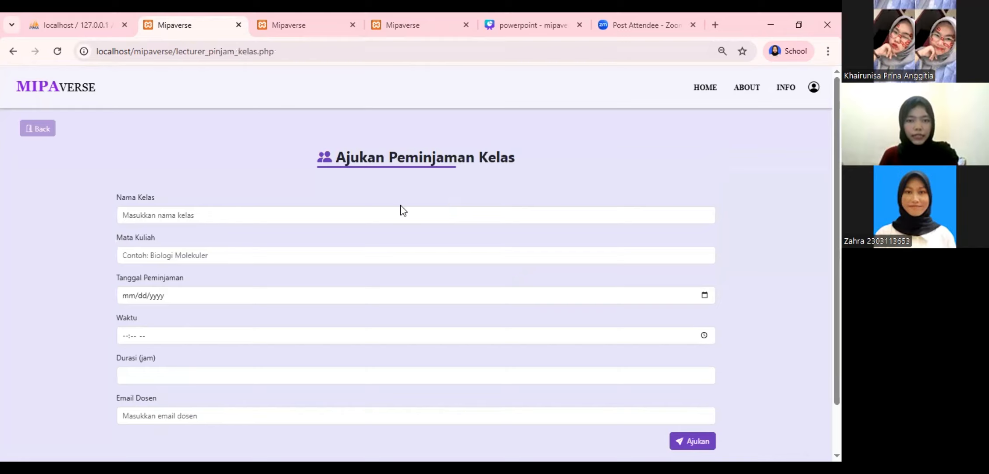
{"action": "left_click", "coordinate": [405, 212]}
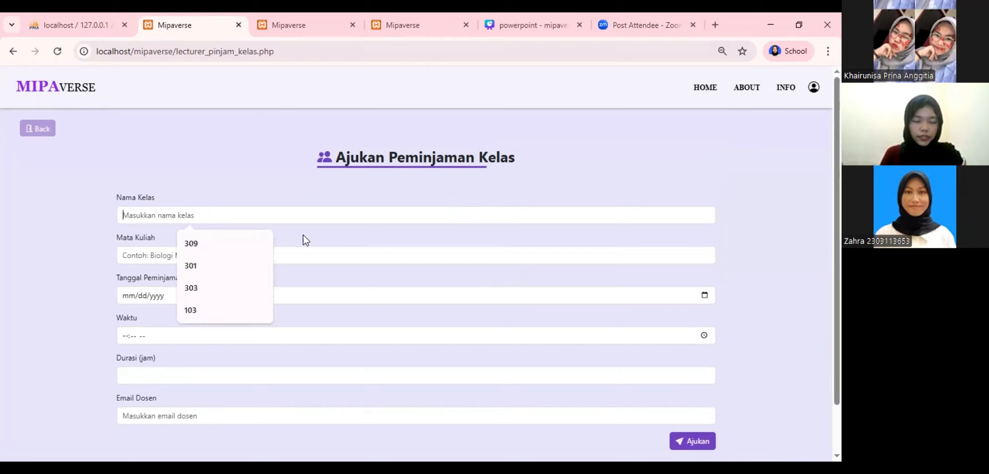
{"action": "left_click", "coordinate": [238, 244]}
{"action": "left_click", "coordinate": [241, 256]}
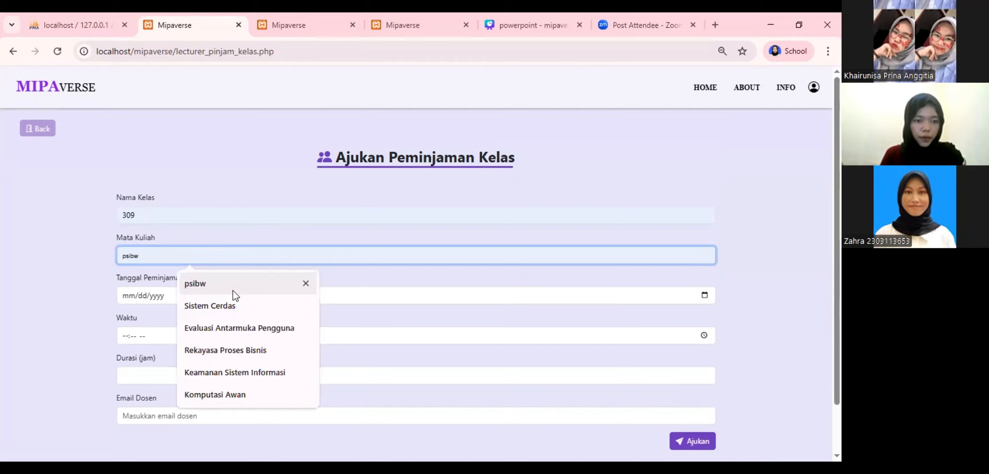
{"action": "left_click", "coordinate": [233, 290]}
Set date 11/11/2025, time 01:30 PM, 3 hours and the lecturer's e-mail, then submit
{"action": "left_click", "coordinate": [236, 295]}
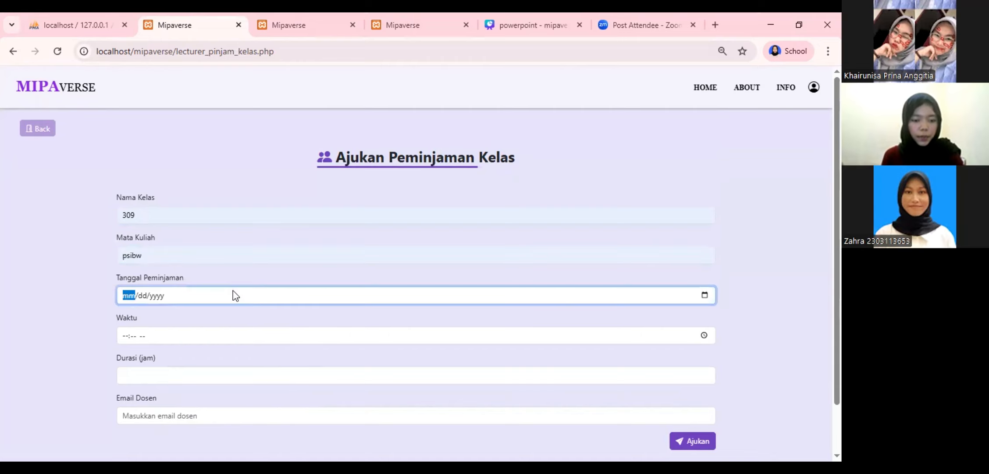
{"action": "type", "text": "11/11/"}
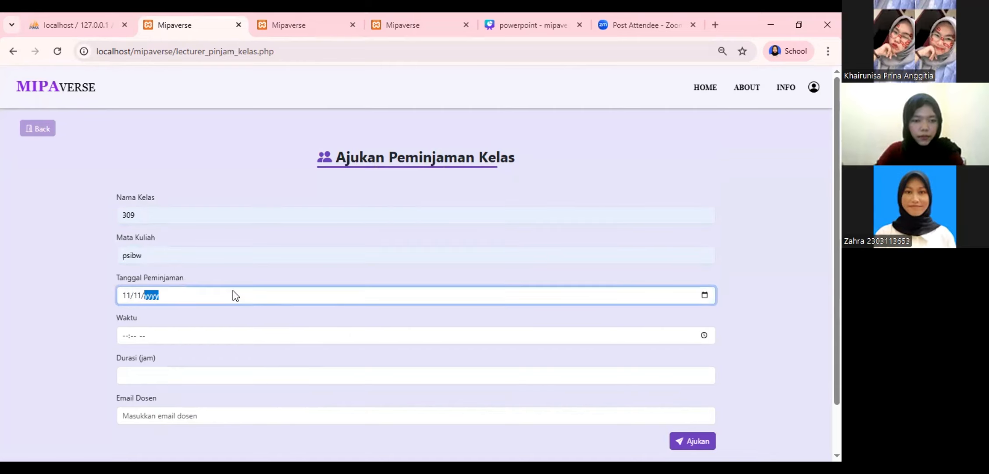
{"action": "type", "text": "2028"}
{"action": "key", "text": "BackSpace"}
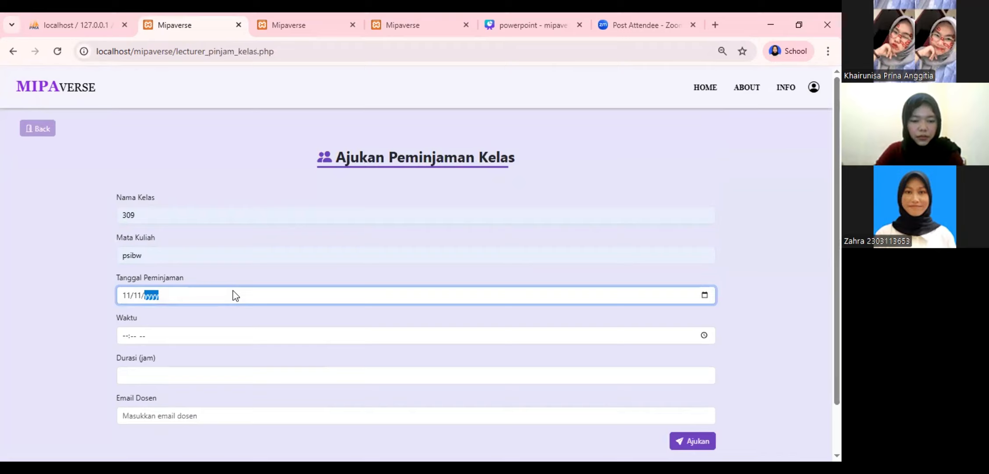
{"action": "type", "text": "2025"}
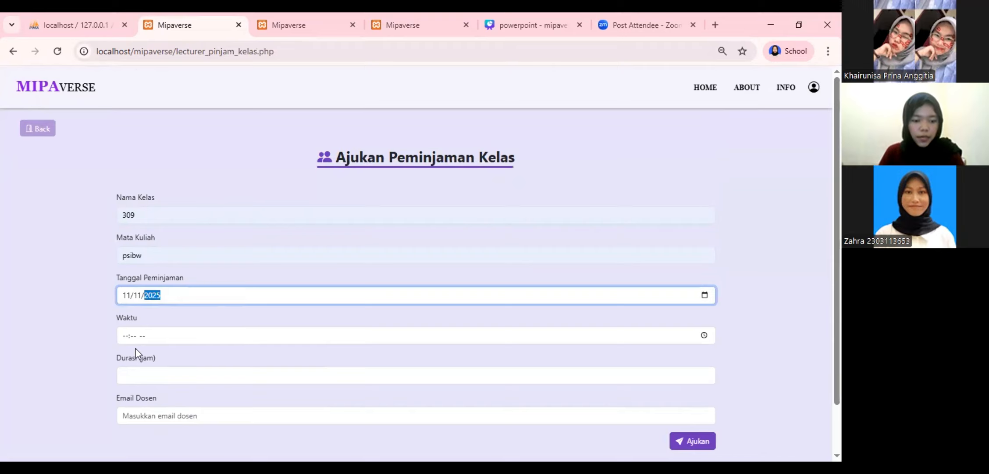
{"action": "key", "text": "Tab"}
{"action": "type", "text": "1"}
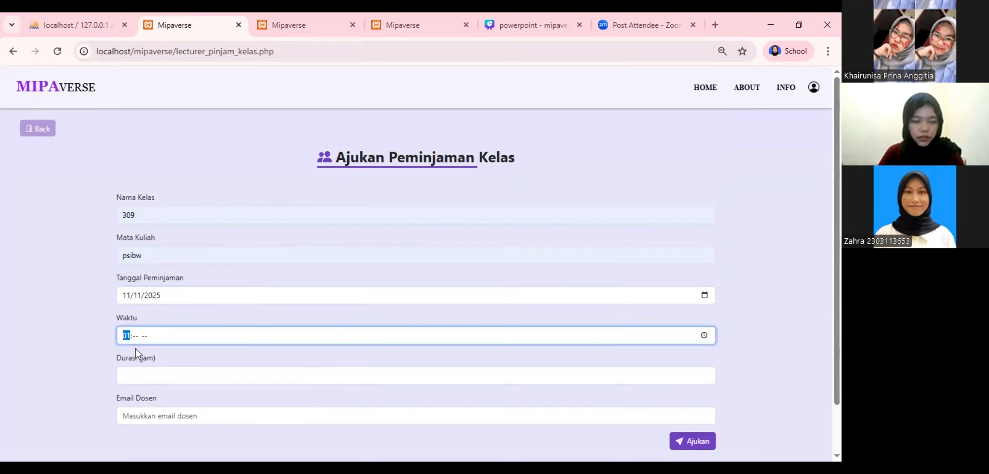
{"action": "type", "text": "30p"}
{"action": "left_click", "coordinate": [177, 380]}
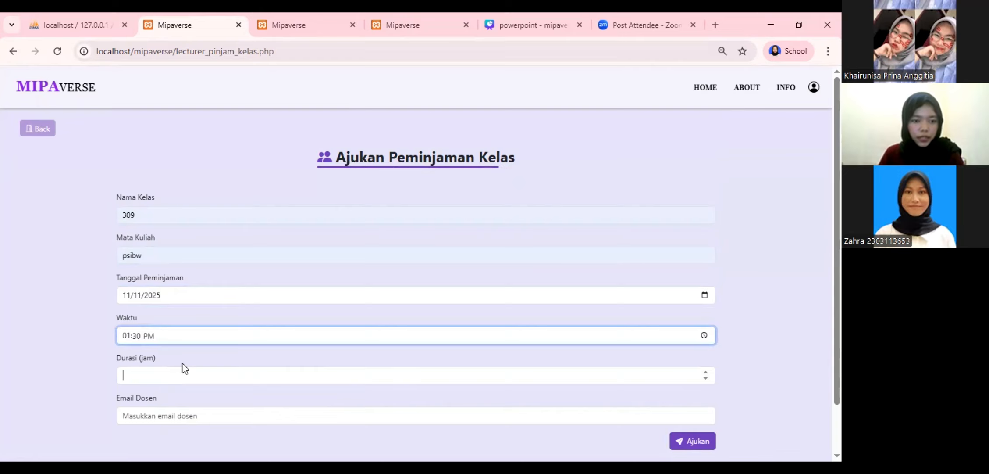
{"action": "type", "text": "3"}
{"action": "scroll", "coordinate": [185, 364], "scroll_direction": "down", "scroll_amount": 1}
{"action": "key", "text": "Tab"}
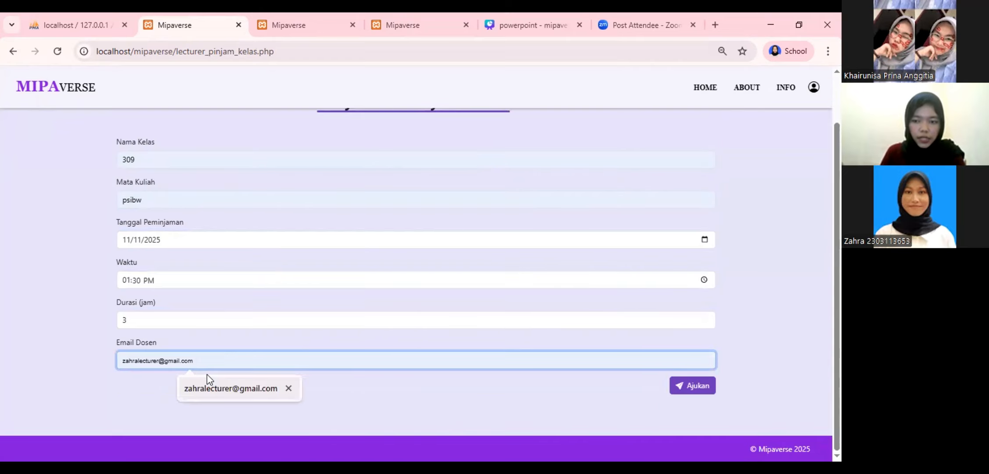
{"action": "left_click", "coordinate": [209, 379]}
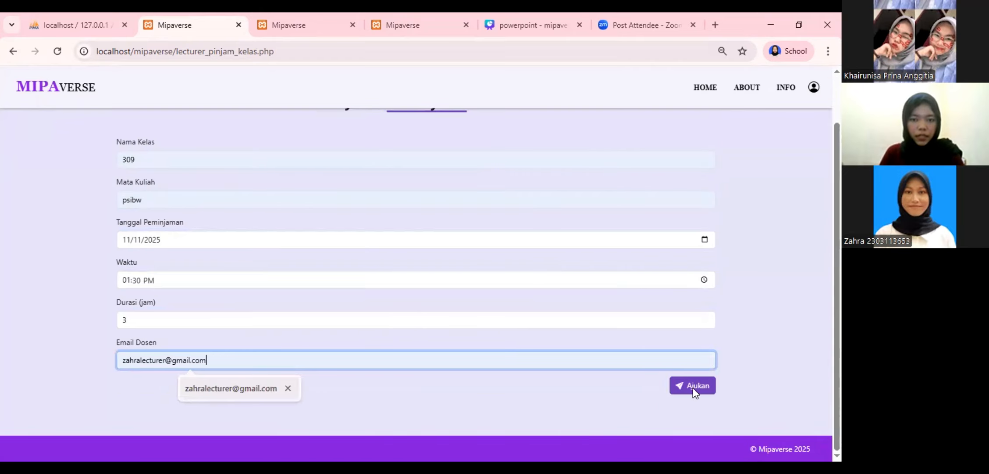
{"action": "key", "text": "Return"}
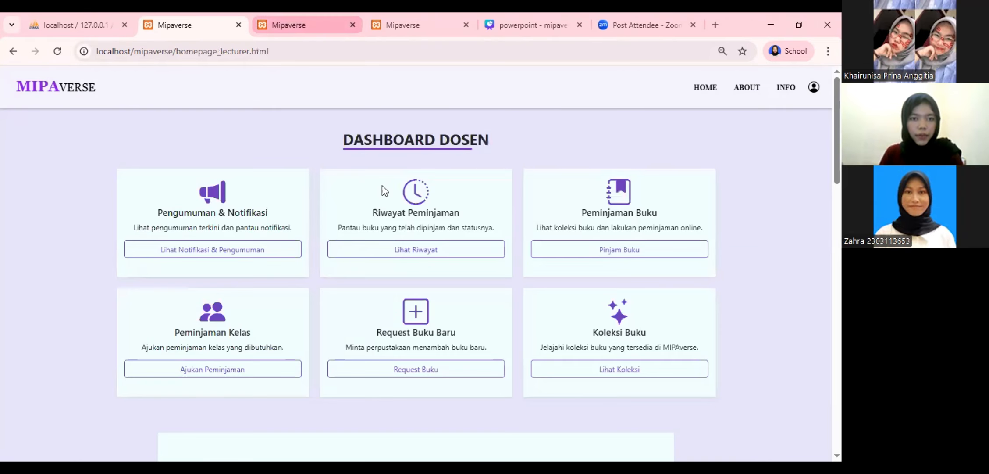
Approve the new room 309 psibw request in the admin's Peminjaman Kelas list
{"action": "key", "text": "ctrl+Tab"}
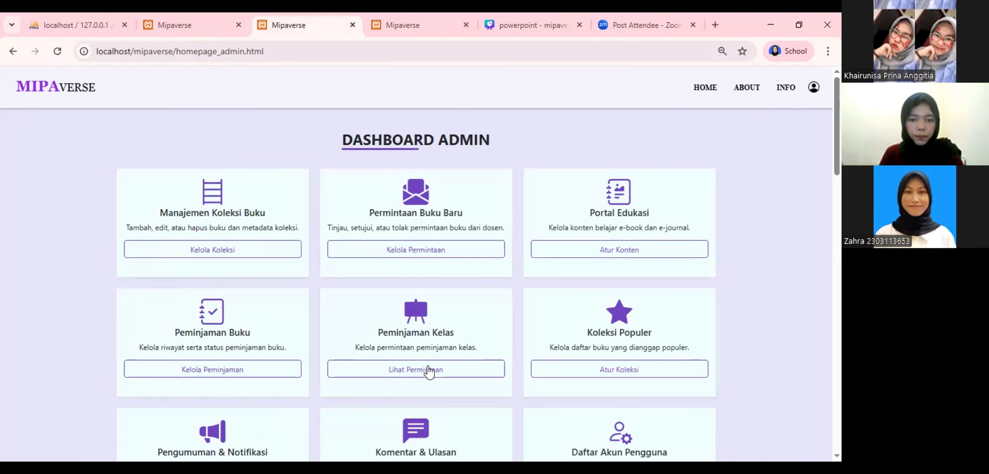
{"action": "left_click", "coordinate": [428, 365]}
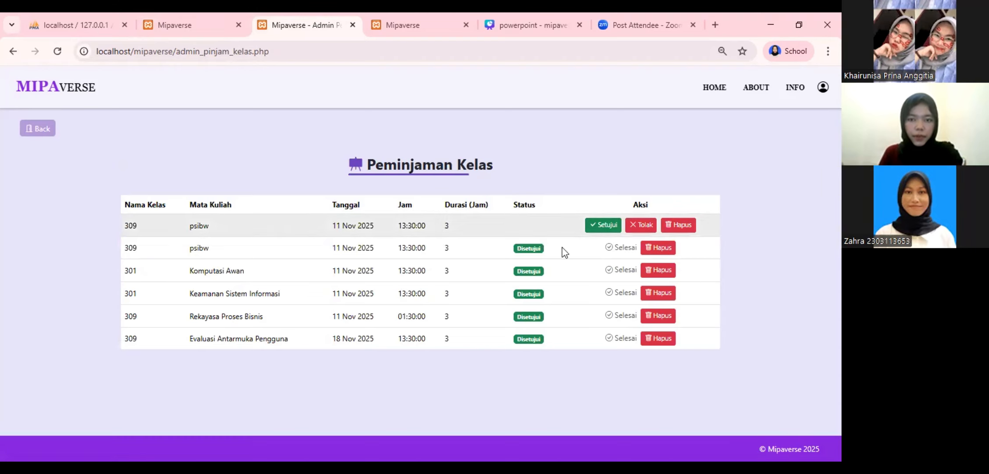
{"action": "left_click", "coordinate": [608, 225]}
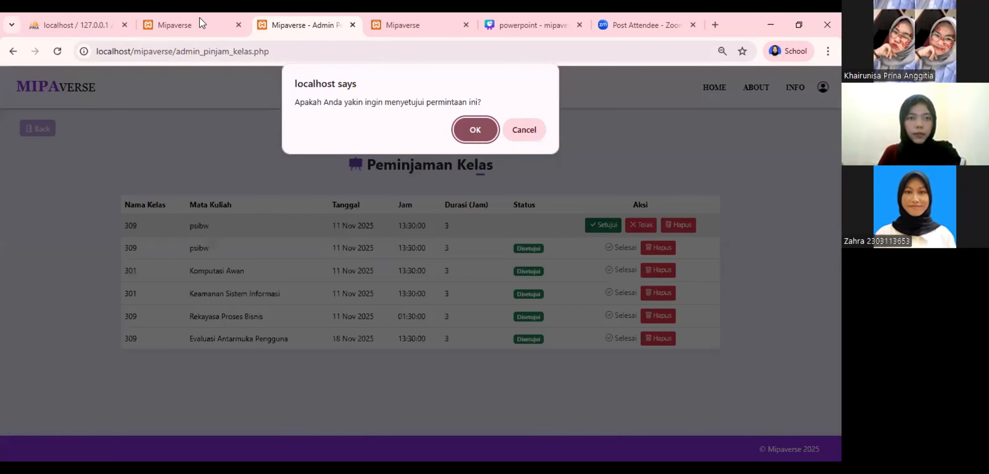
{"action": "left_click", "coordinate": [199, 18]}
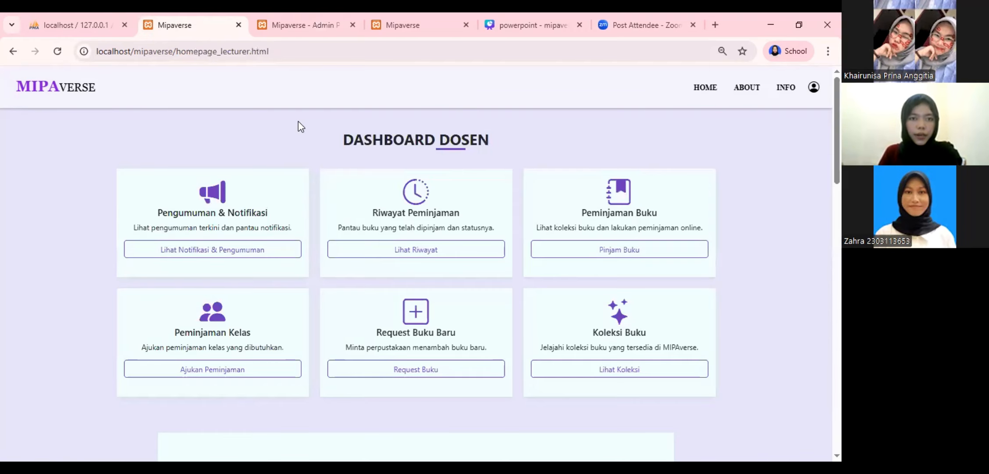
Mark the new Peminjaman Kelas DISETUJUI notice for 309 psibw as read
{"action": "left_click", "coordinate": [272, 258]}
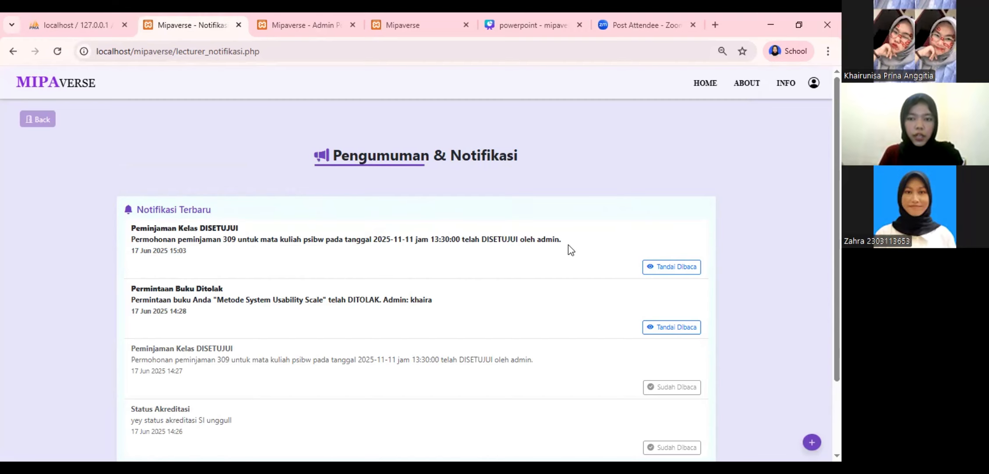
{"action": "left_click", "coordinate": [658, 267]}
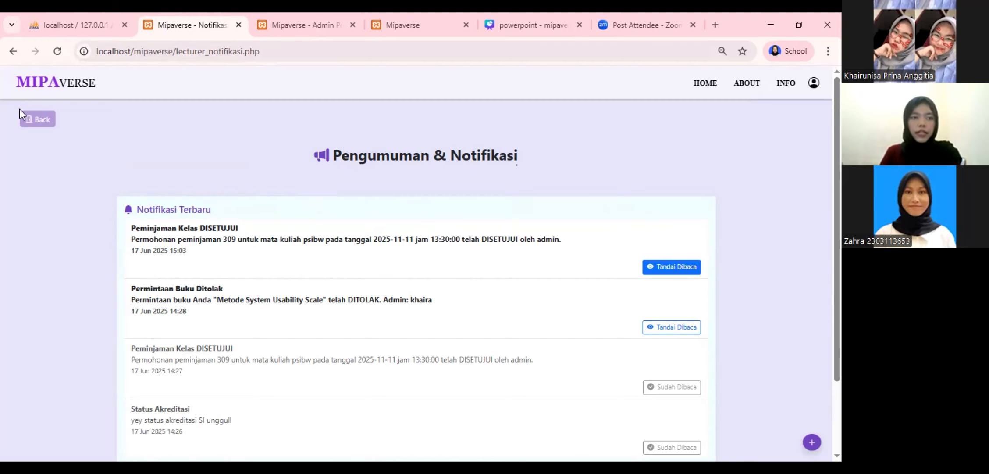
{"action": "left_click", "coordinate": [30, 118]}
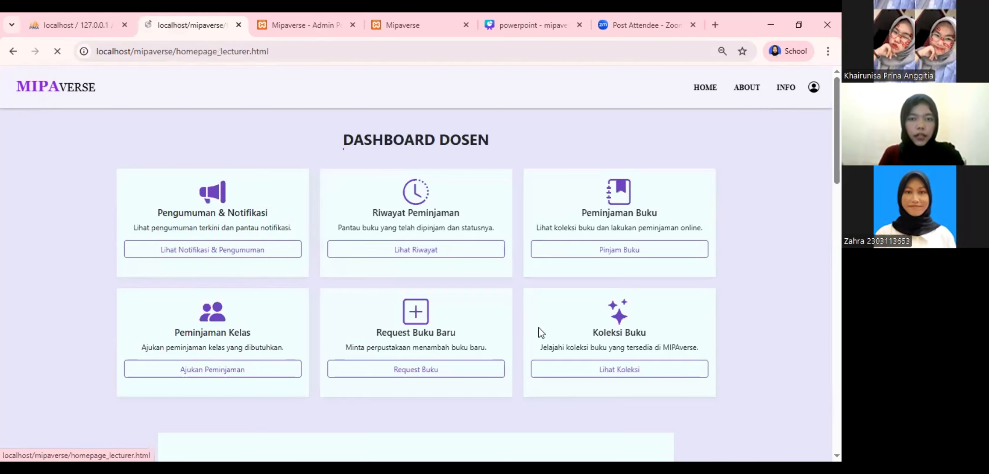
Request Cara Cepat Paham Jaringan by jk rowling, year 2024, reason 'karena butuh'
{"action": "left_click", "coordinate": [450, 369]}
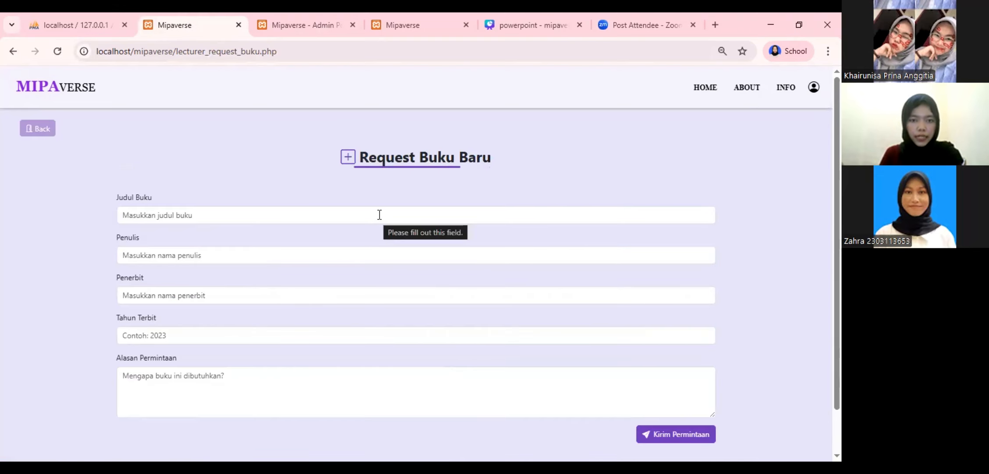
{"action": "left_click", "coordinate": [338, 221]}
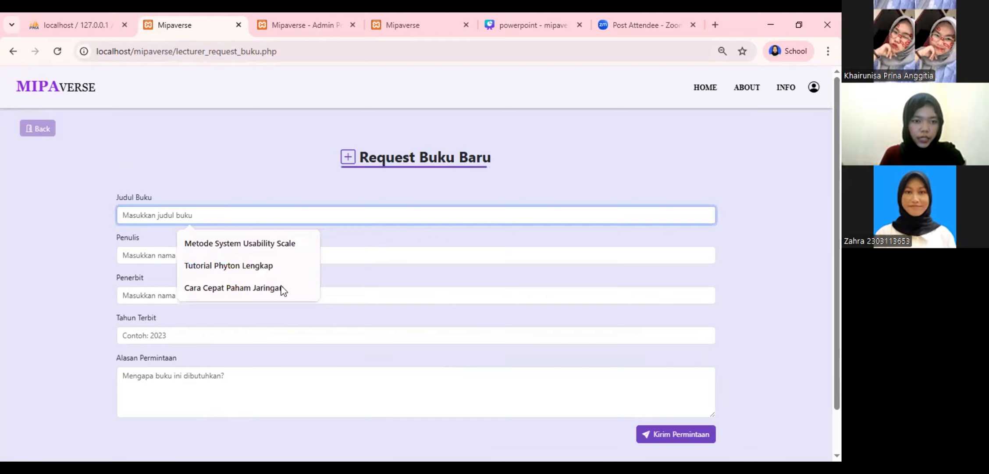
{"action": "left_click", "coordinate": [234, 288]}
{"action": "left_click", "coordinate": [232, 255]}
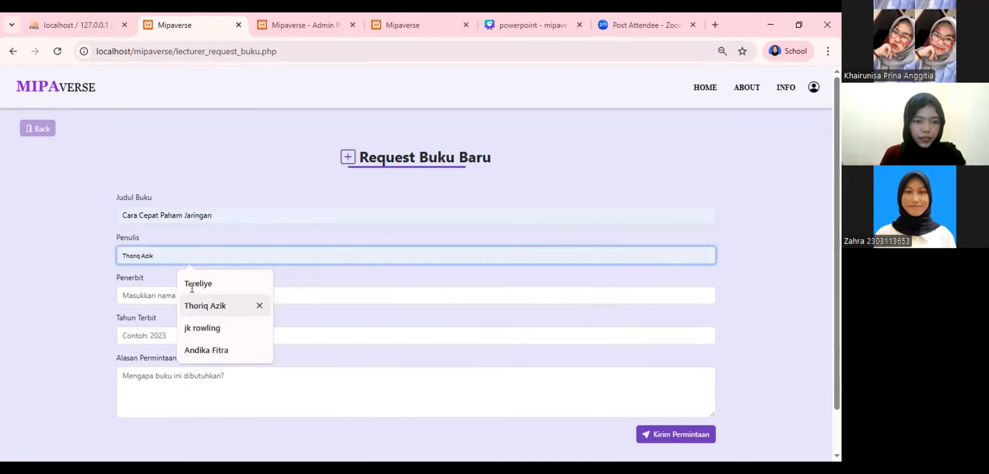
{"action": "left_click", "coordinate": [224, 324]}
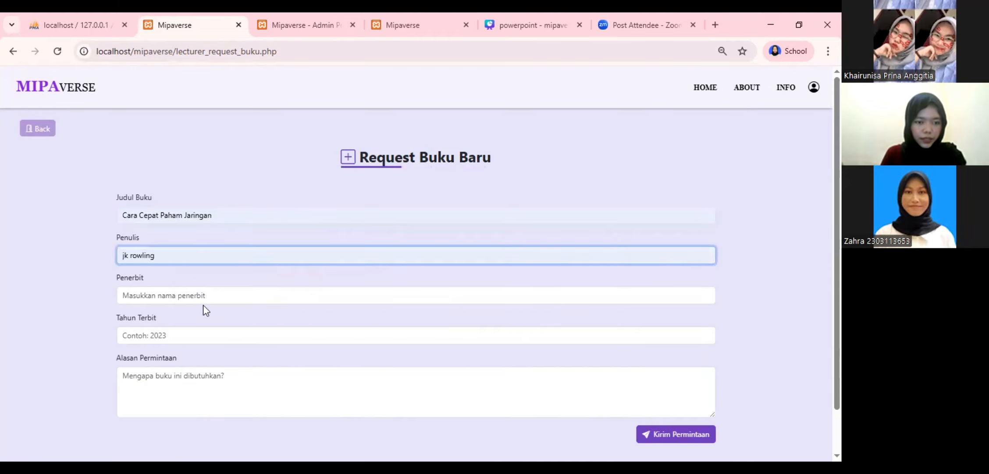
{"action": "left_click", "coordinate": [224, 338]}
{"action": "type", "text": "2024"}
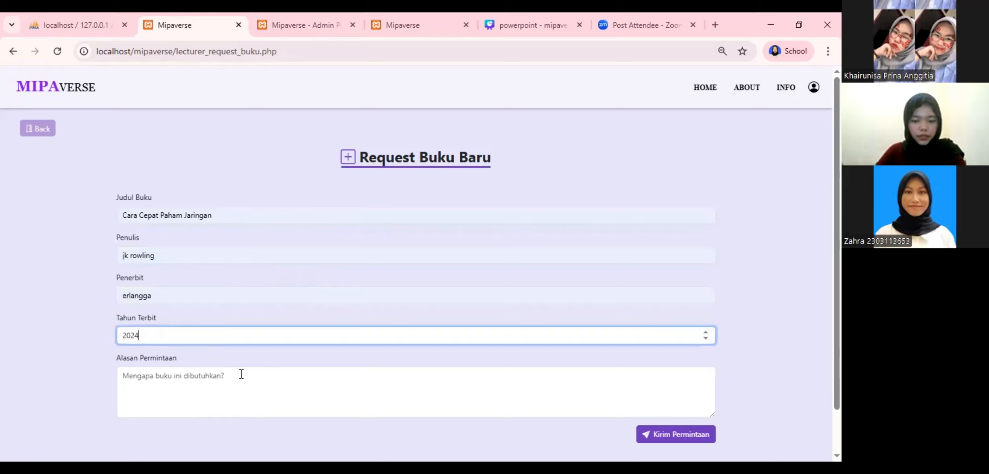
{"action": "left_click", "coordinate": [241, 374]}
{"action": "type", "text": "karena"}
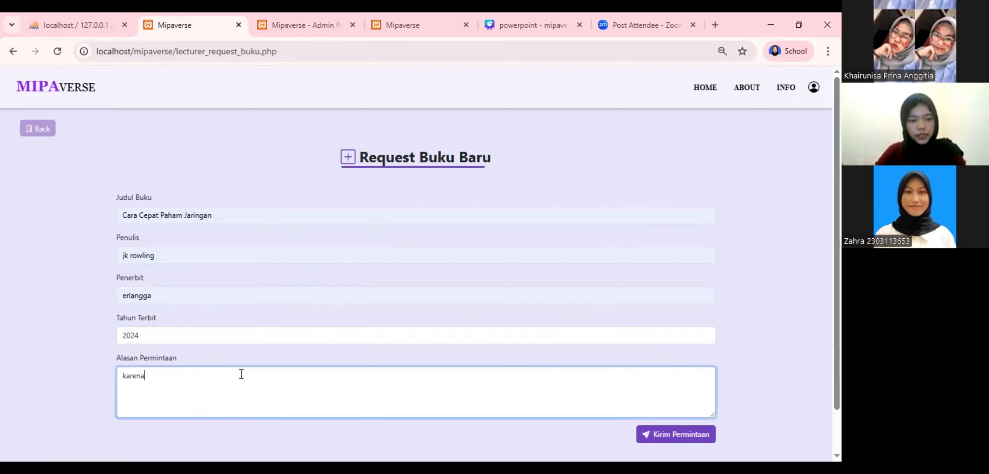
{"action": "type", "text": " butuh"}
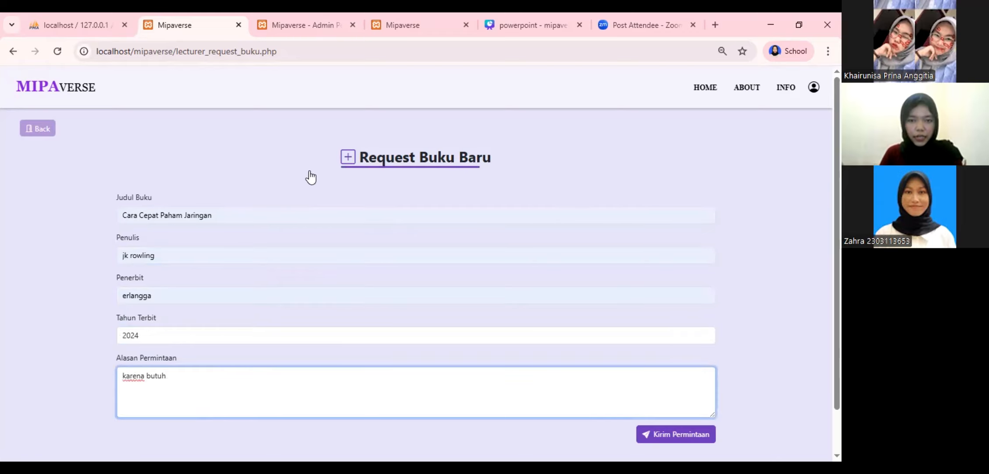
{"action": "left_click", "coordinate": [40, 131]}
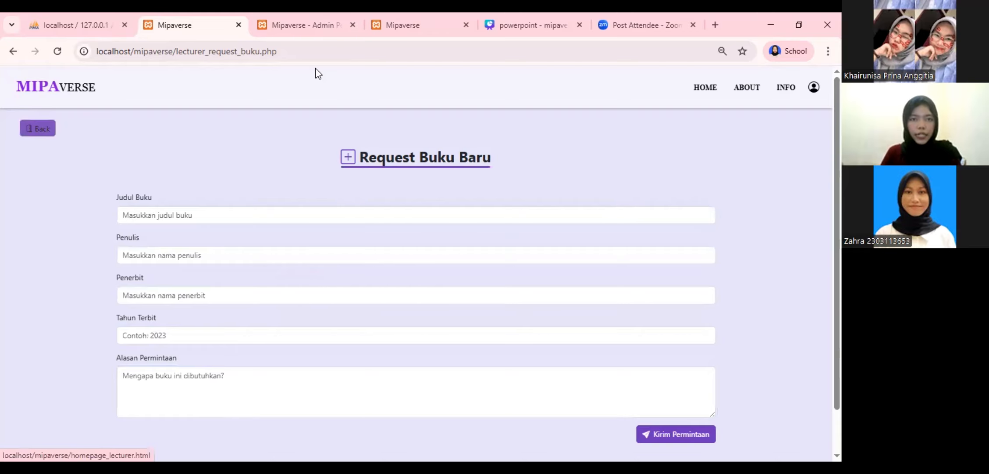
Reject the pending Cara Cepat Paham Jaringan request in the admin's Permintaan Buku Baru list
{"action": "left_click", "coordinate": [302, 25]}
{"action": "left_click", "coordinate": [37, 129]}
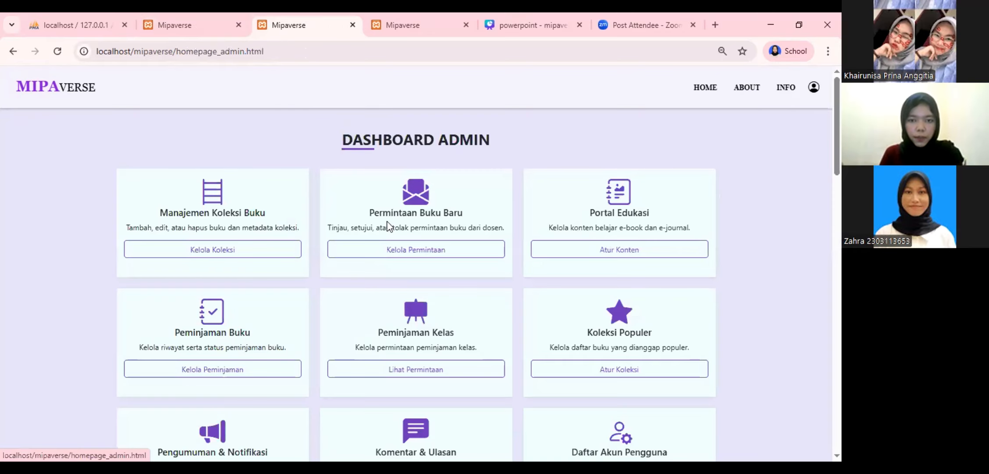
{"action": "left_click", "coordinate": [471, 254]}
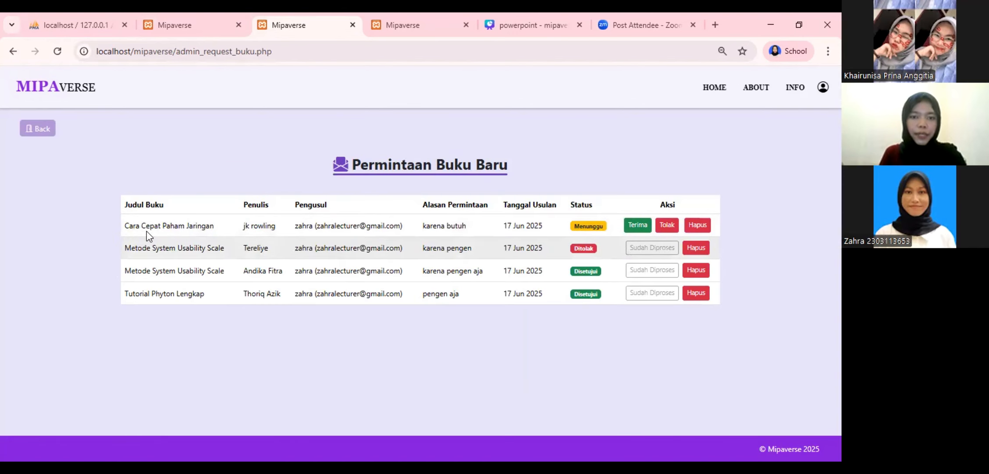
{"action": "triple_click", "coordinate": [255, 225]}
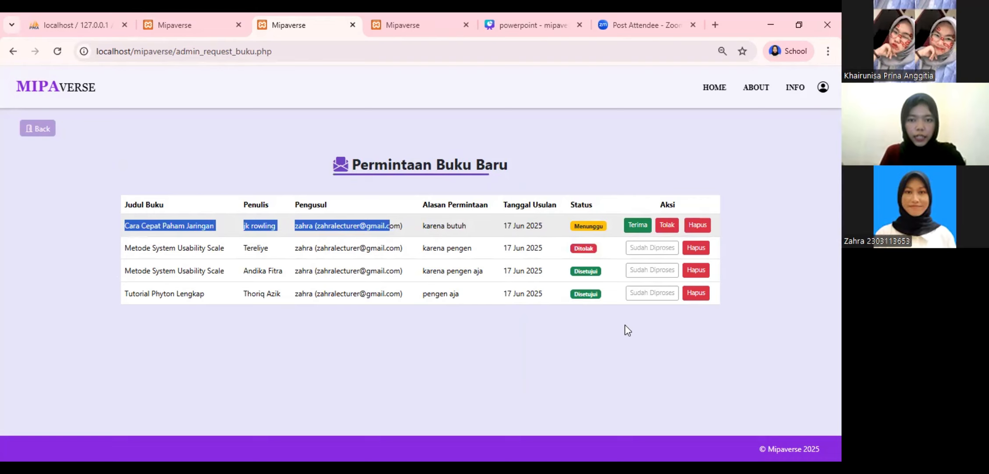
{"action": "left_click", "coordinate": [448, 158]}
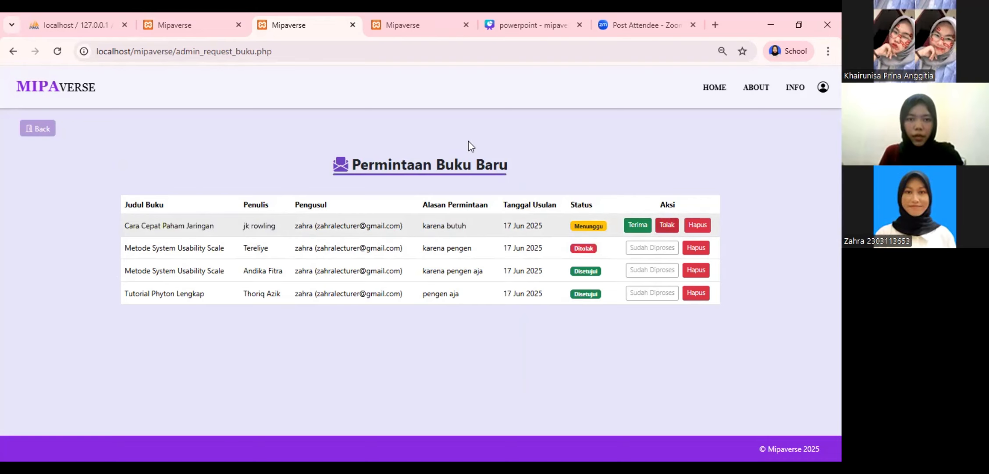
{"action": "key", "text": "Return"}
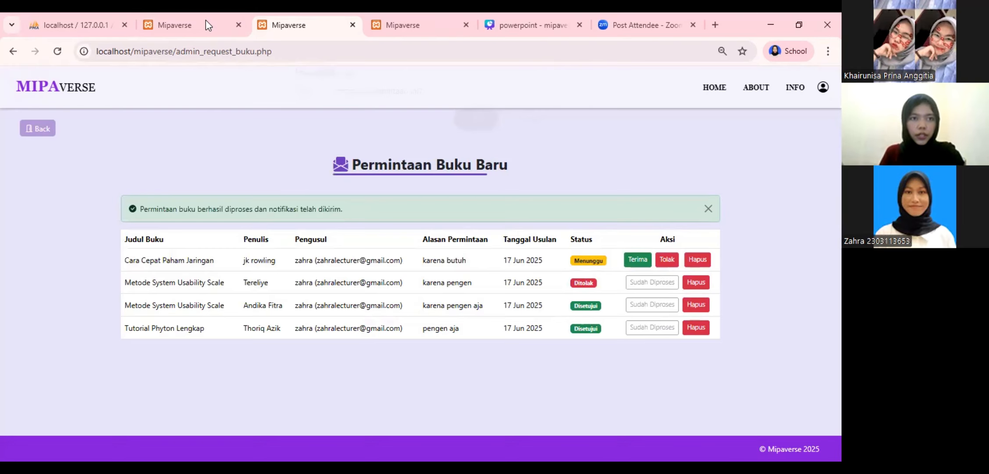
{"action": "left_click", "coordinate": [206, 22]}
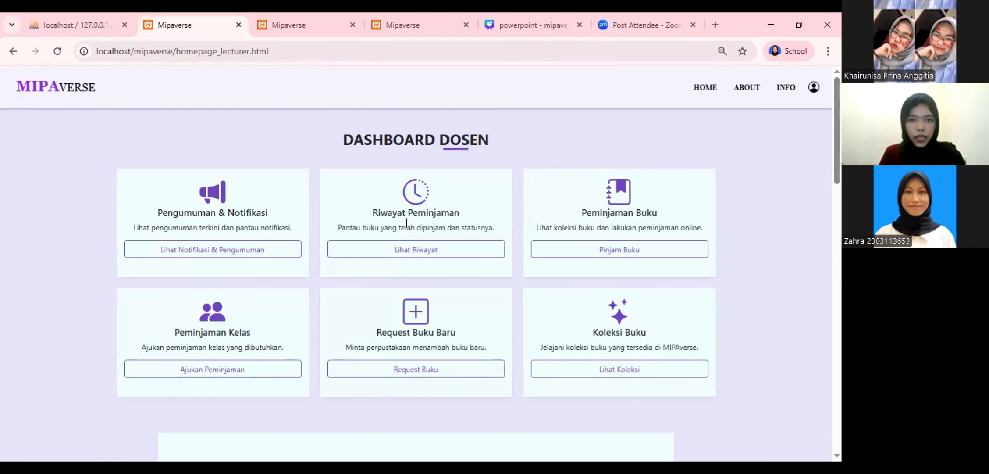
Mark the lecturer's Cara Cepat Paham Jaringan rejection notice as read, then view the admin request list
{"action": "left_click", "coordinate": [252, 248]}
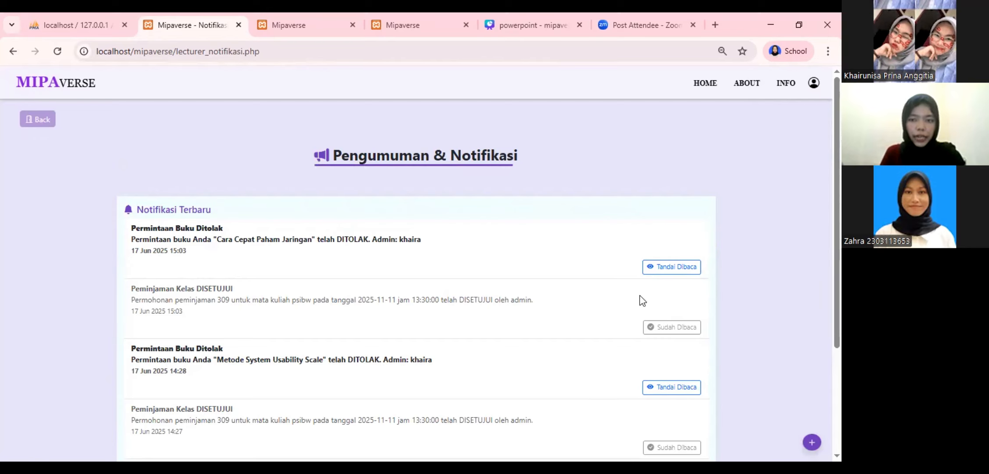
{"action": "left_click", "coordinate": [673, 268]}
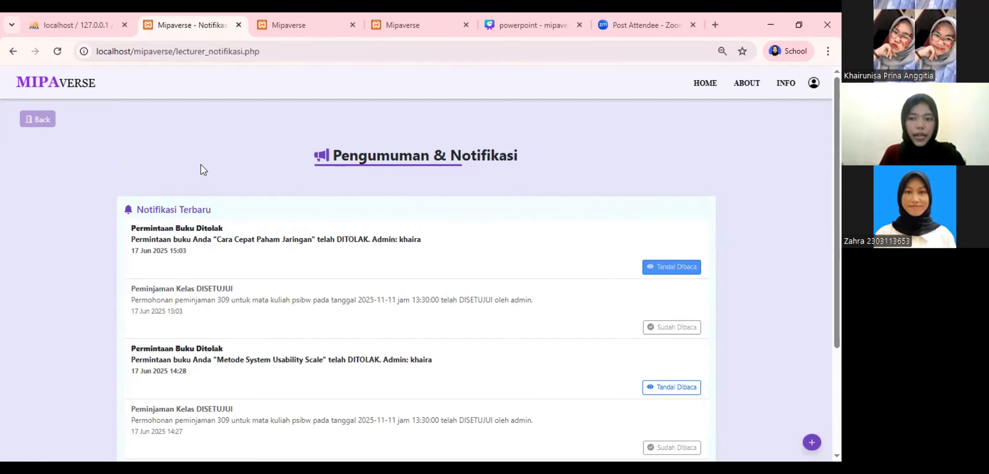
{"action": "left_click", "coordinate": [41, 123]}
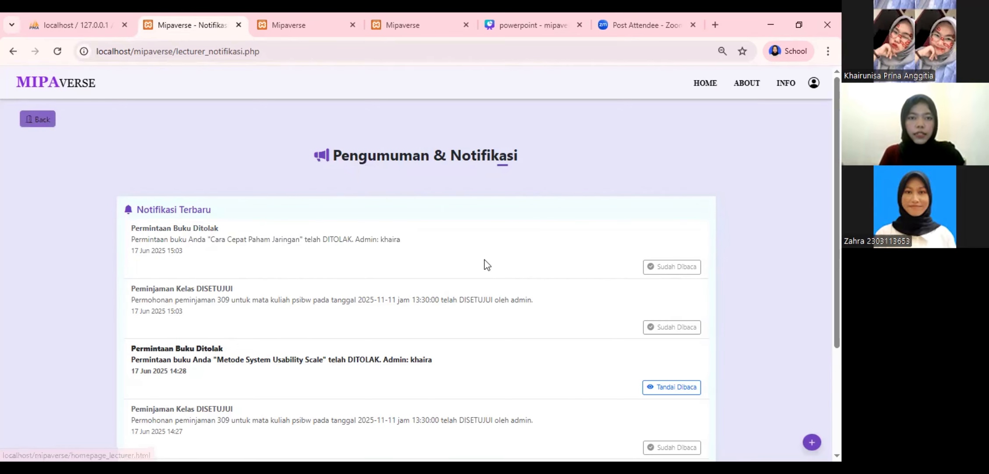
{"action": "left_click", "coordinate": [320, 30]}
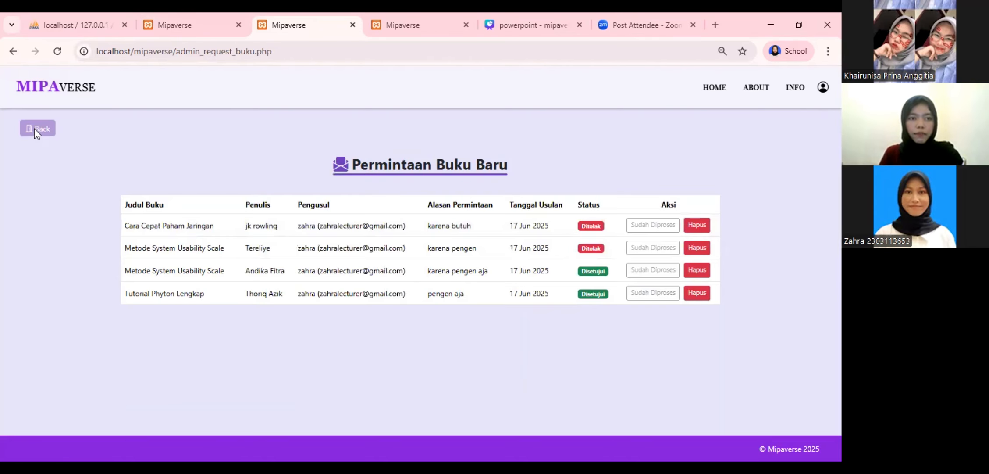
Review the admin's Akun Pengguna list of four user accounts, then return to Dashboard Admin
{"action": "key", "text": "alt+Left"}
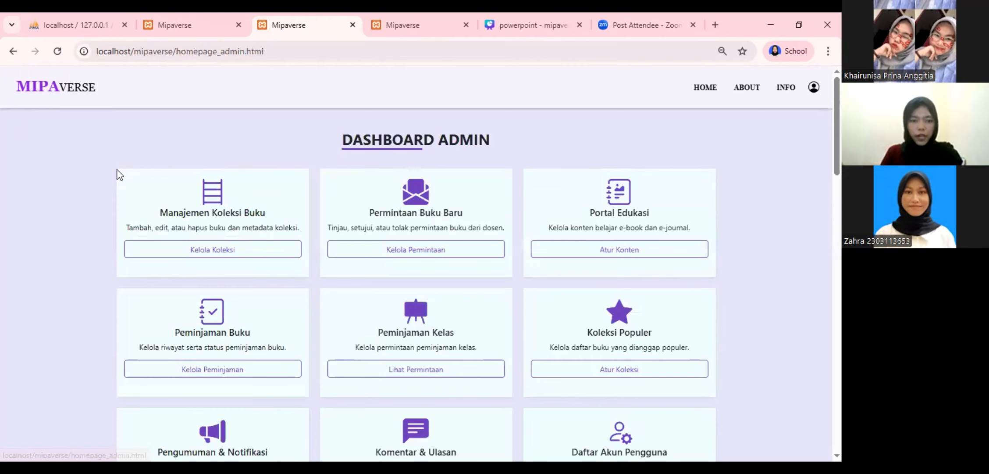
{"action": "left_click", "coordinate": [131, 186]}
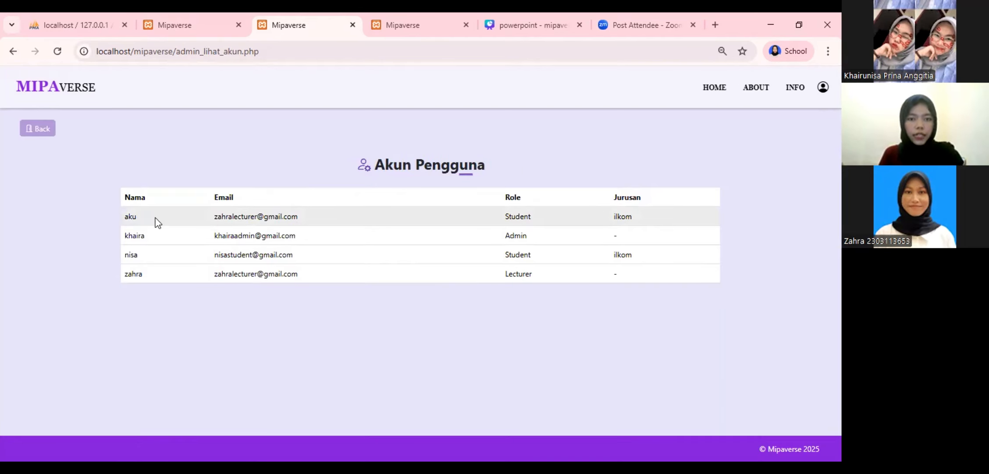
{"action": "left_click", "coordinate": [32, 127]}
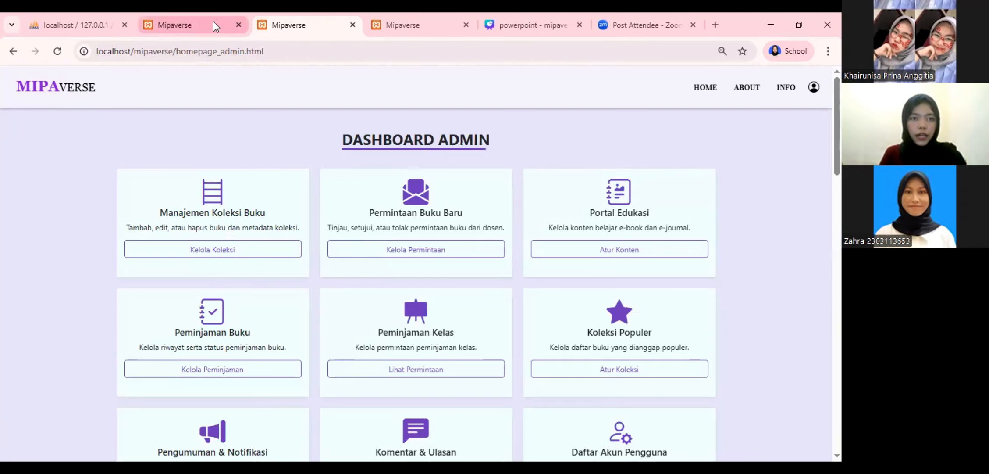
Open the profile menus on the lecturer and admin dashboards, then log the student out
{"action": "left_click", "coordinate": [218, 23]}
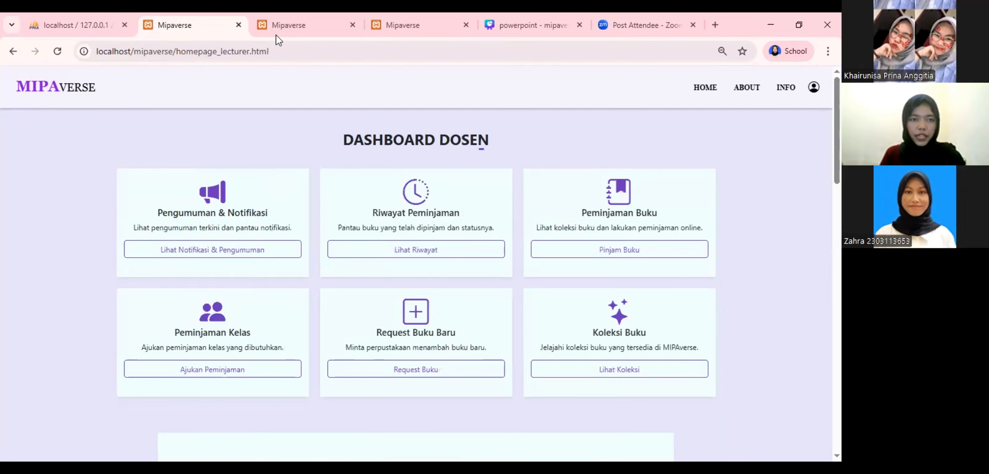
{"action": "left_click", "coordinate": [814, 87]}
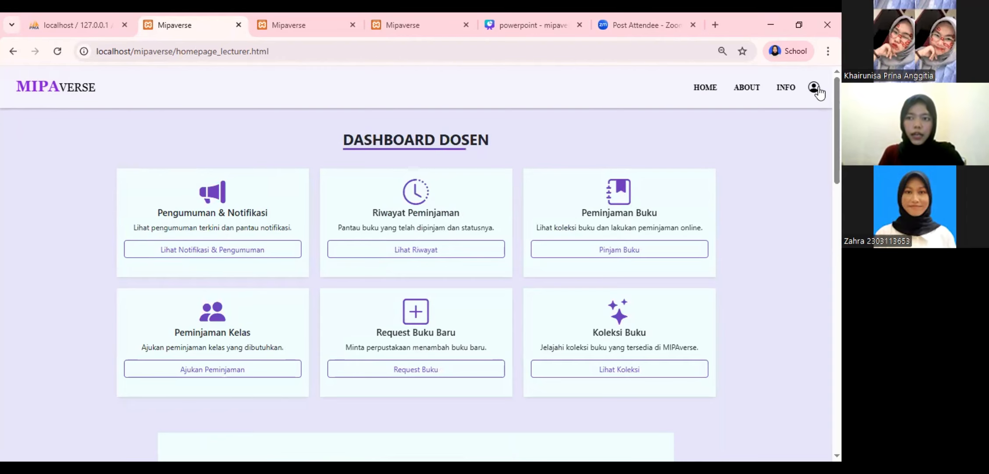
{"action": "left_click", "coordinate": [317, 18]}
{"action": "left_click", "coordinate": [814, 87]}
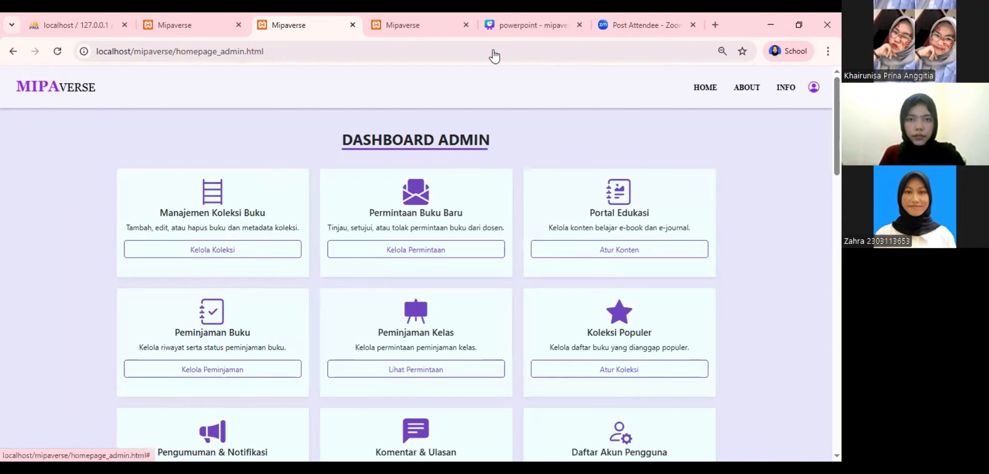
{"action": "key", "text": "ctrl+Tab"}
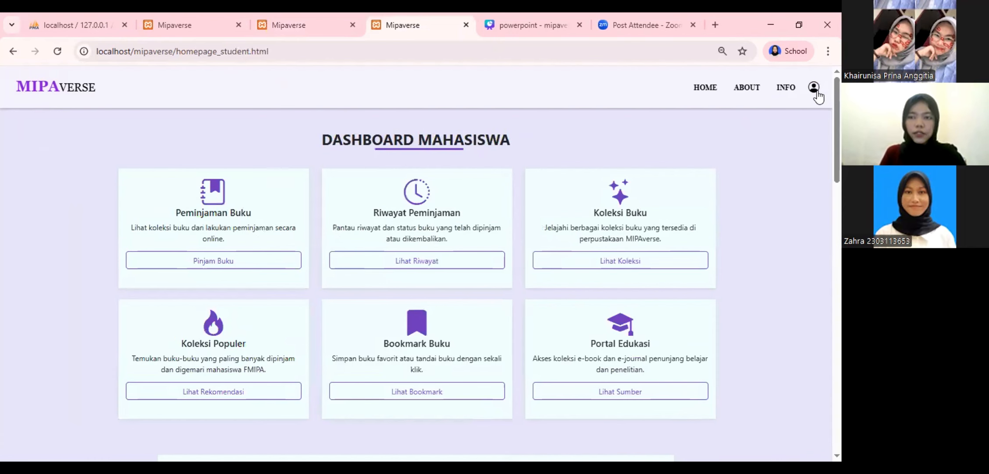
{"action": "left_click", "coordinate": [814, 87]}
{"action": "left_click", "coordinate": [774, 109]}
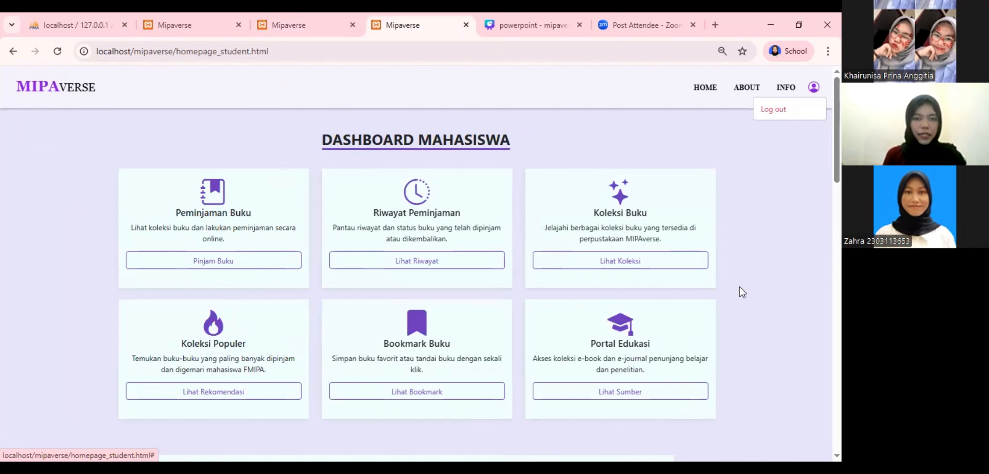